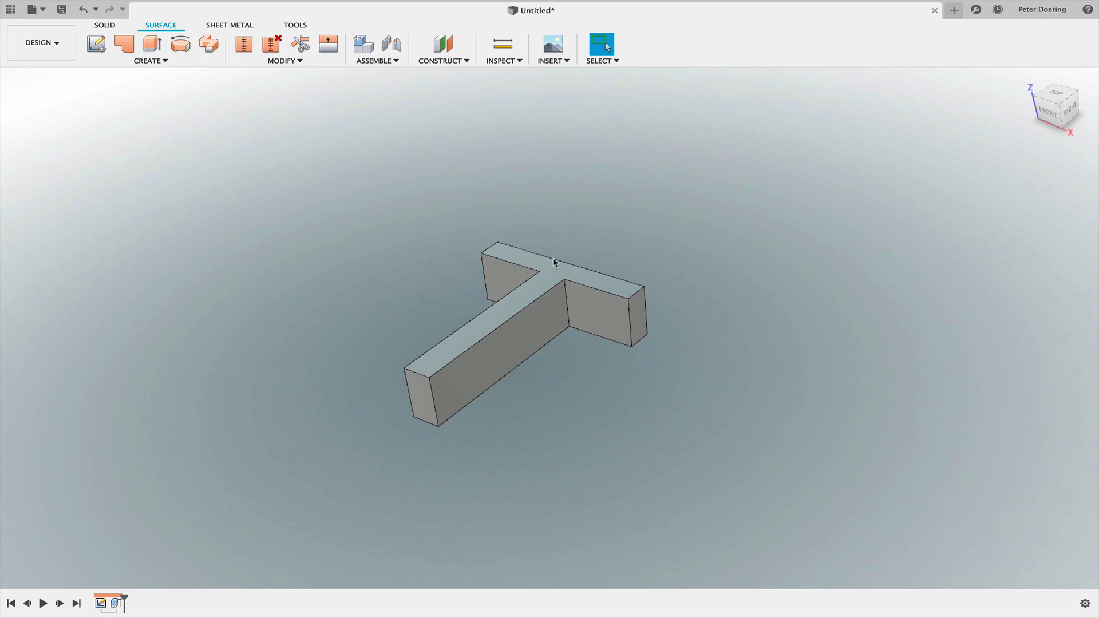
- Examine the base sketch and its T text settings, leaving them unchanged
middle_click_drag(600, 408, 598, 411)
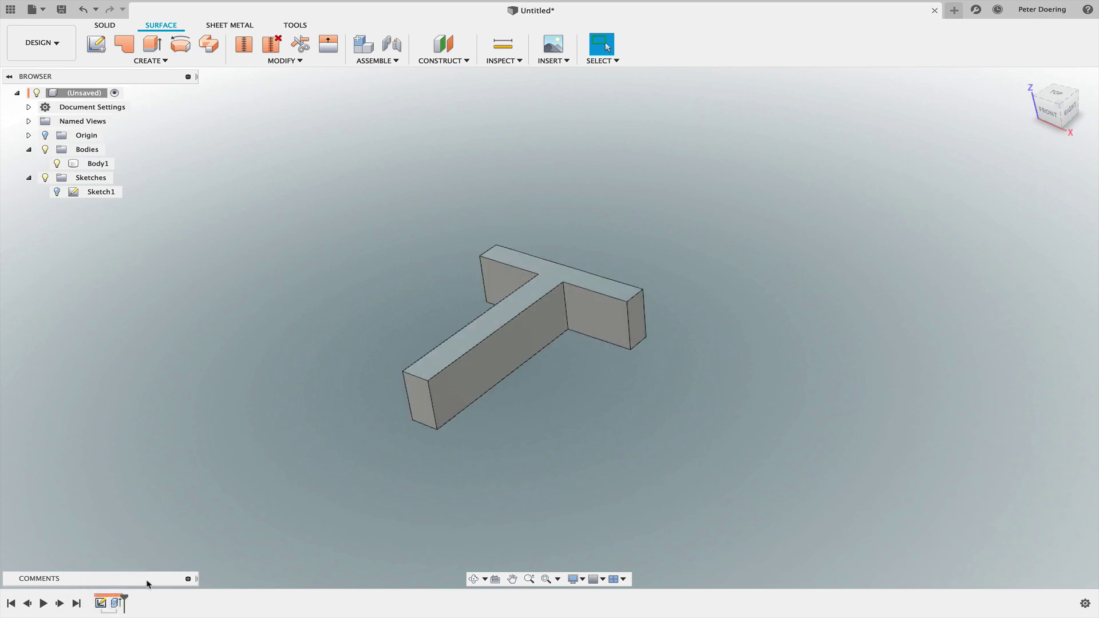
right_click(101, 603)
left_click(144, 490)
right_click(489, 422)
left_click(457, 402)
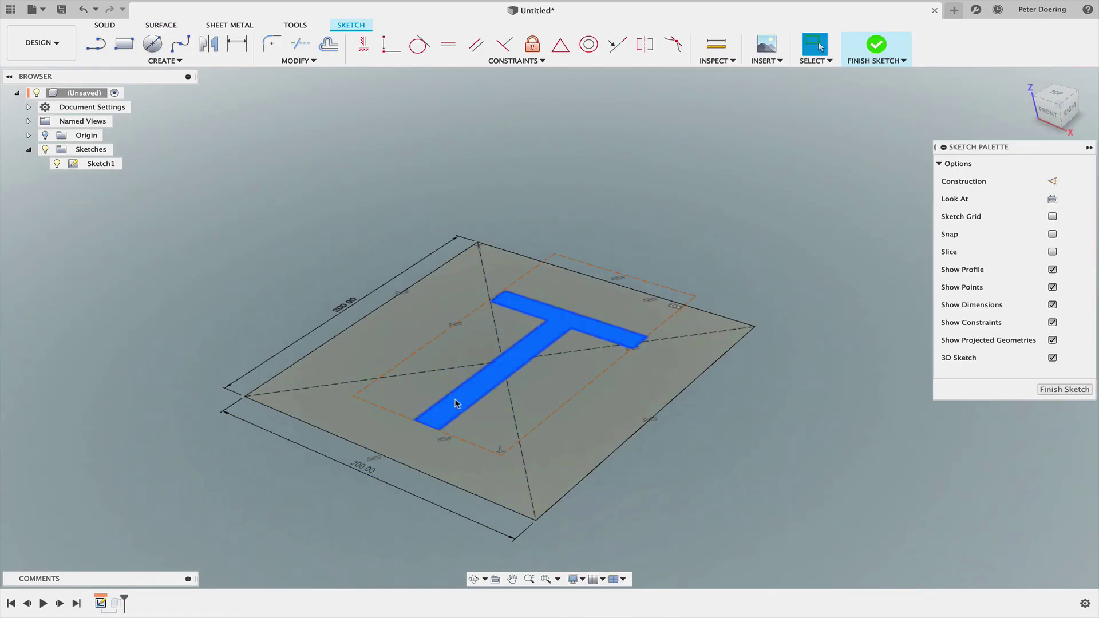
double_click(464, 402)
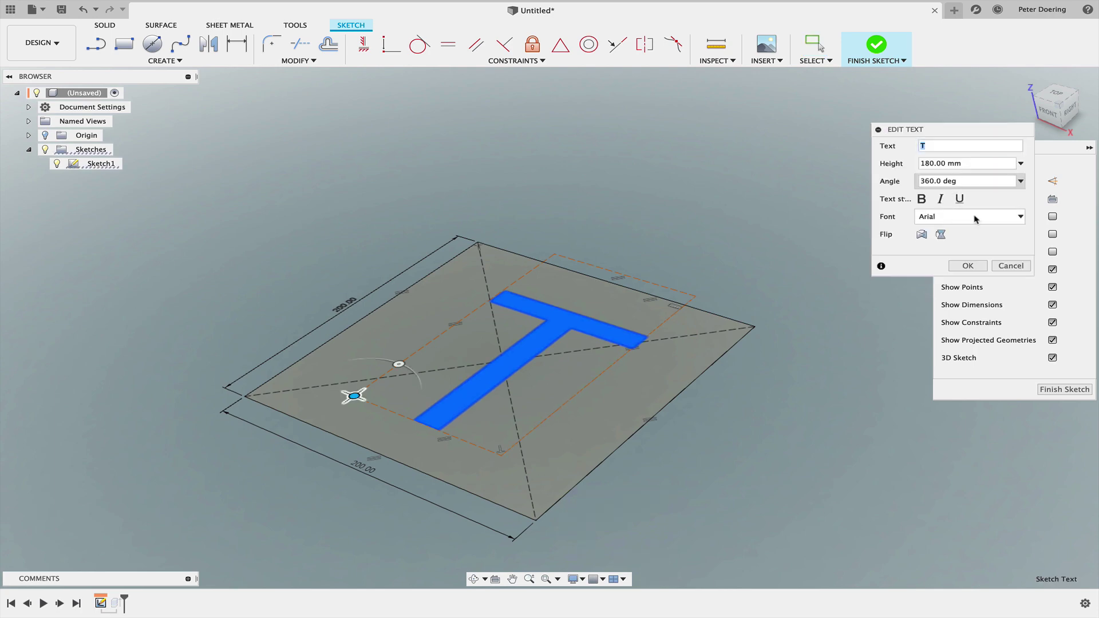
left_click(1010, 267)
left_click(1065, 389)
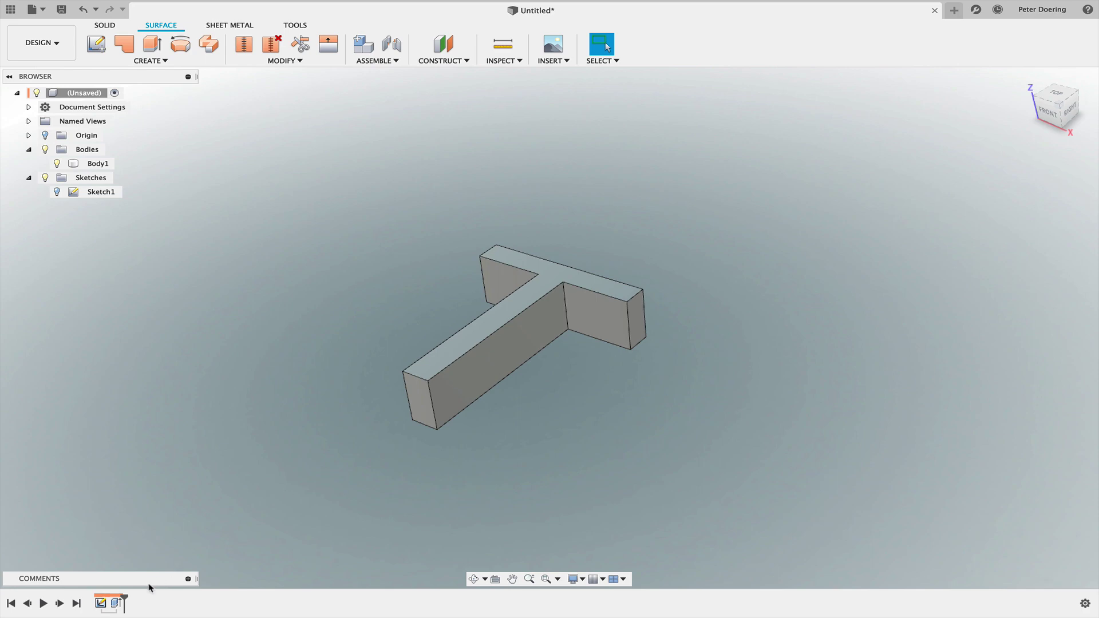
left_click(96, 605)
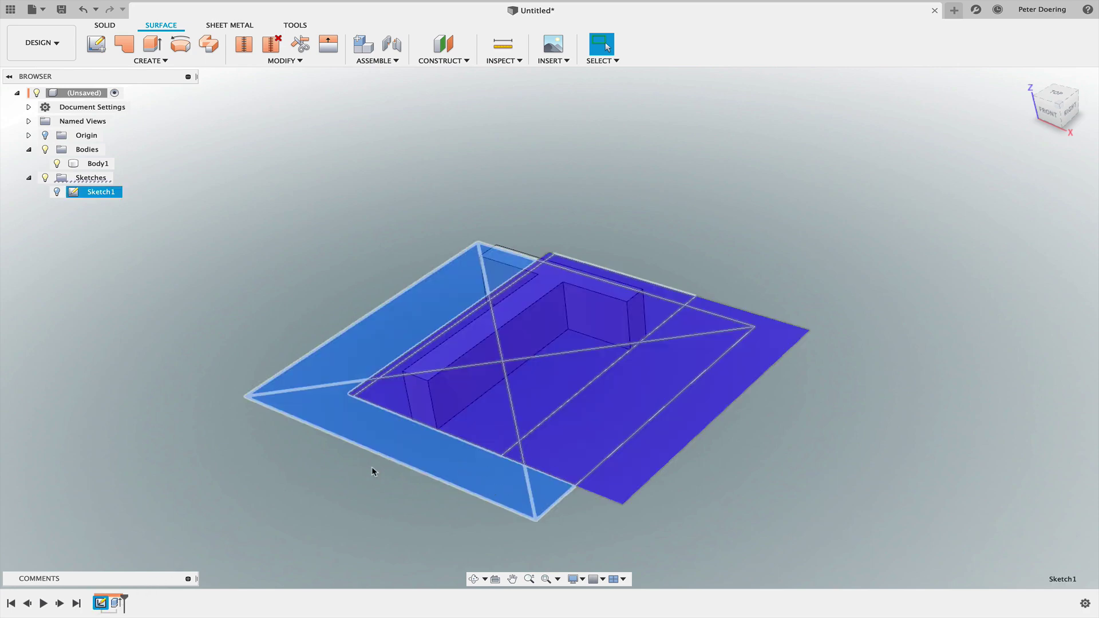
left_click(191, 451)
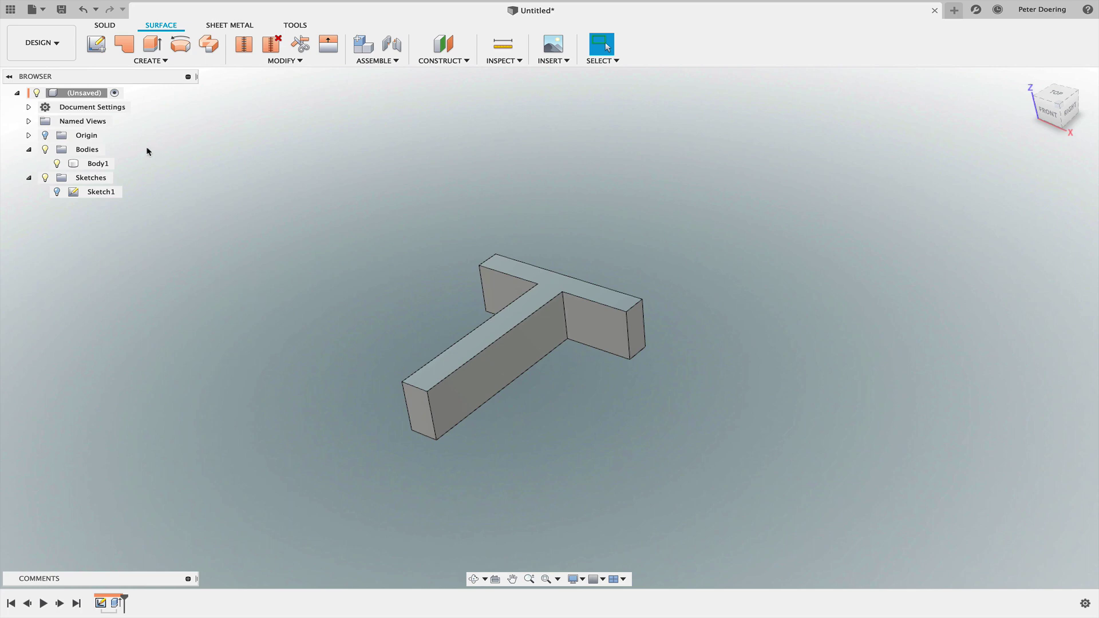
left_click(96, 43)
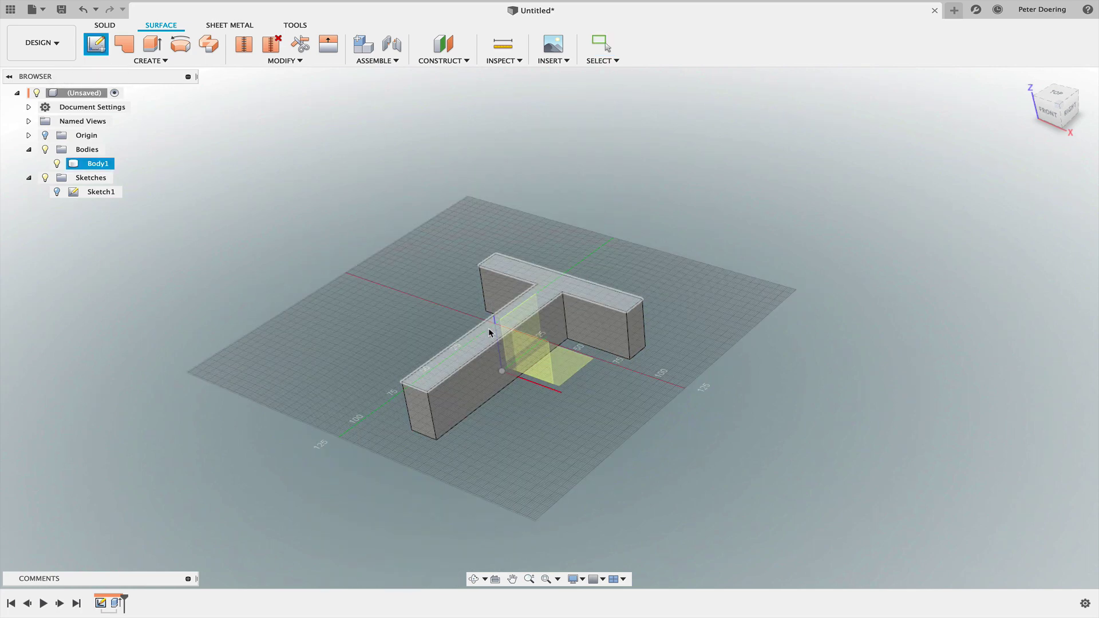
left_click(490, 332)
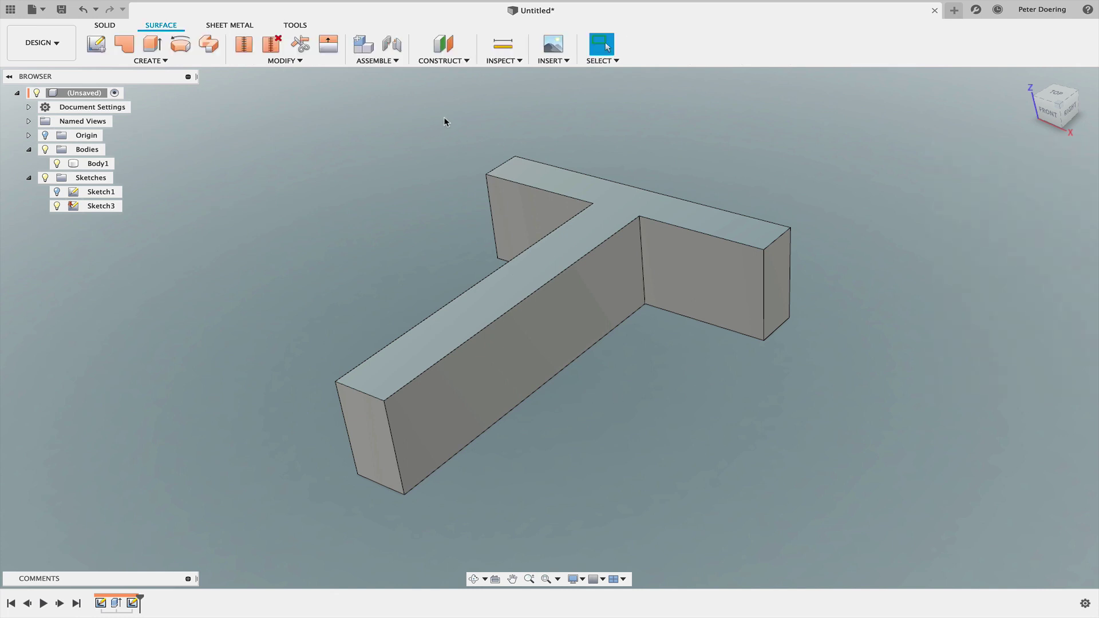
left_click(83, 9)
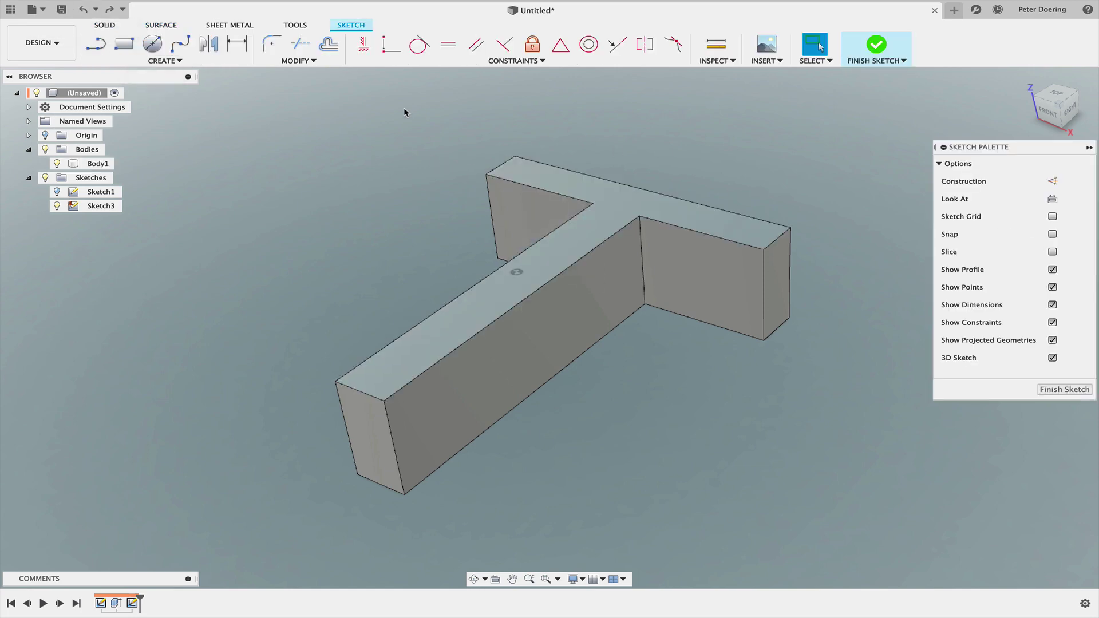
left_click(83, 10)
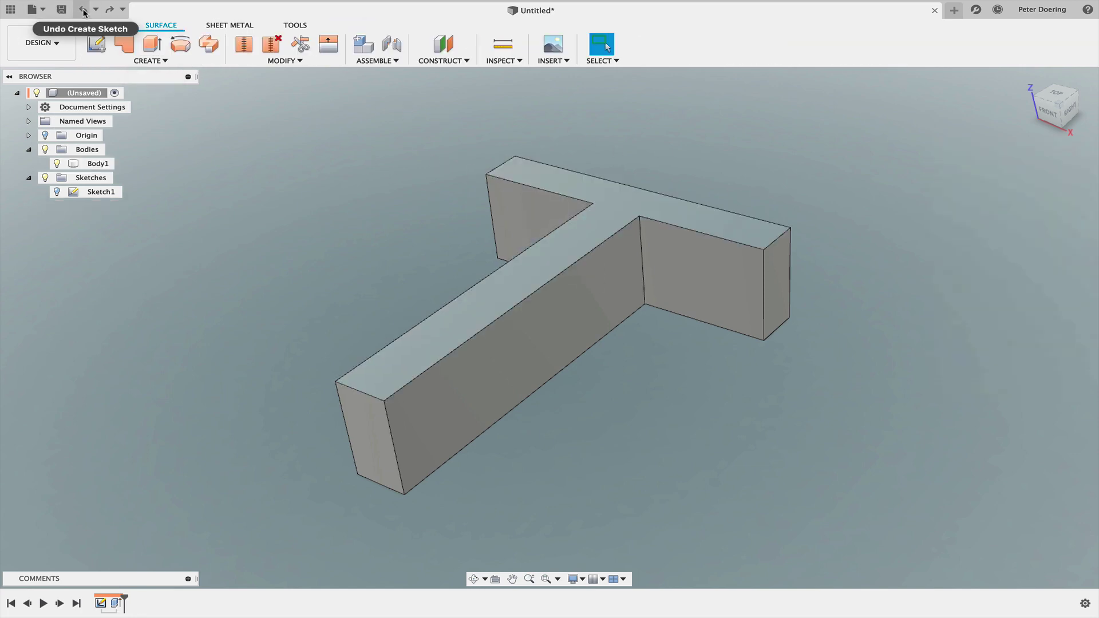
left_click(413, 414)
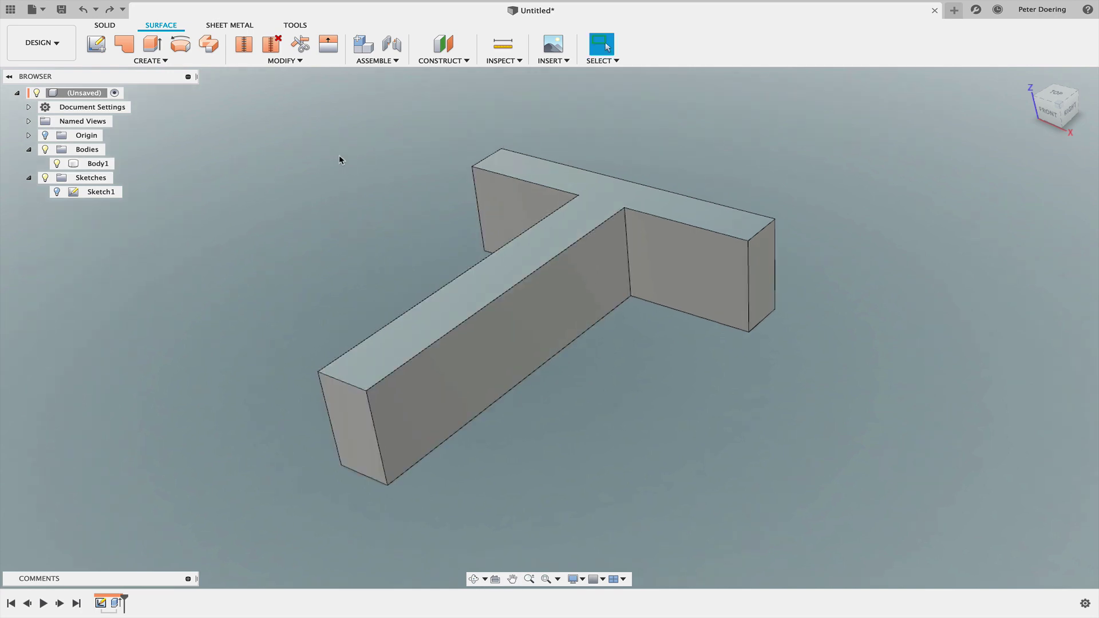
- Create a construction plane offset about 22.2 mm above the XY plane
left_click(453, 68)
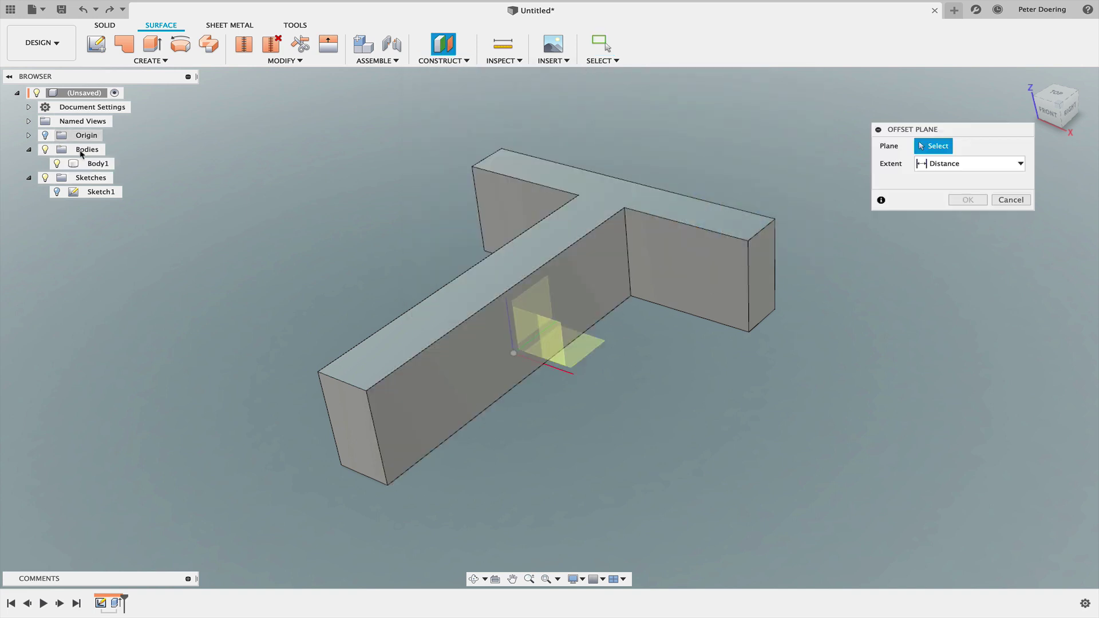
left_click(590, 349)
left_click_drag(593, 340, 667, 283)
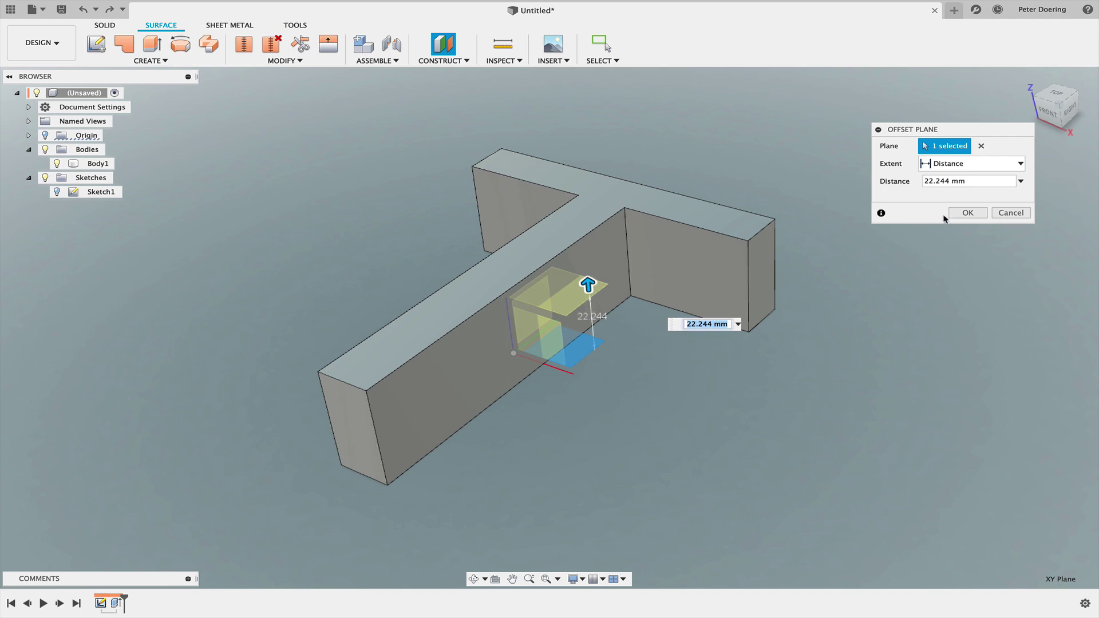
left_click(976, 217)
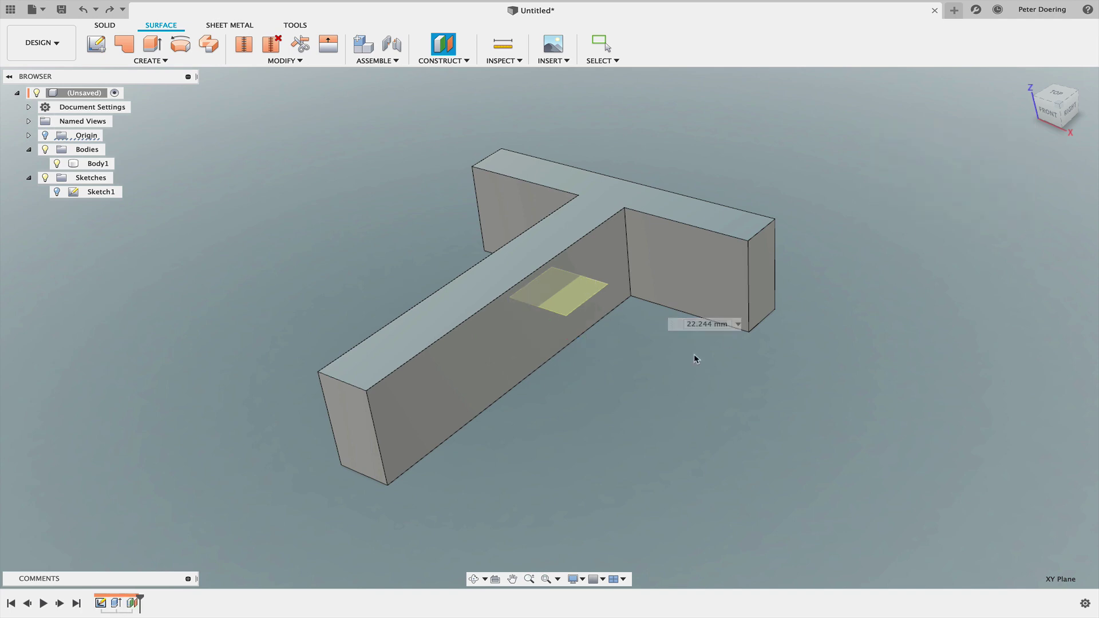
- Start a sketch on the offset plane, intersect the whole T body with it using the Bodies filter, and hide the body
left_click(86, 49)
left_click(572, 293)
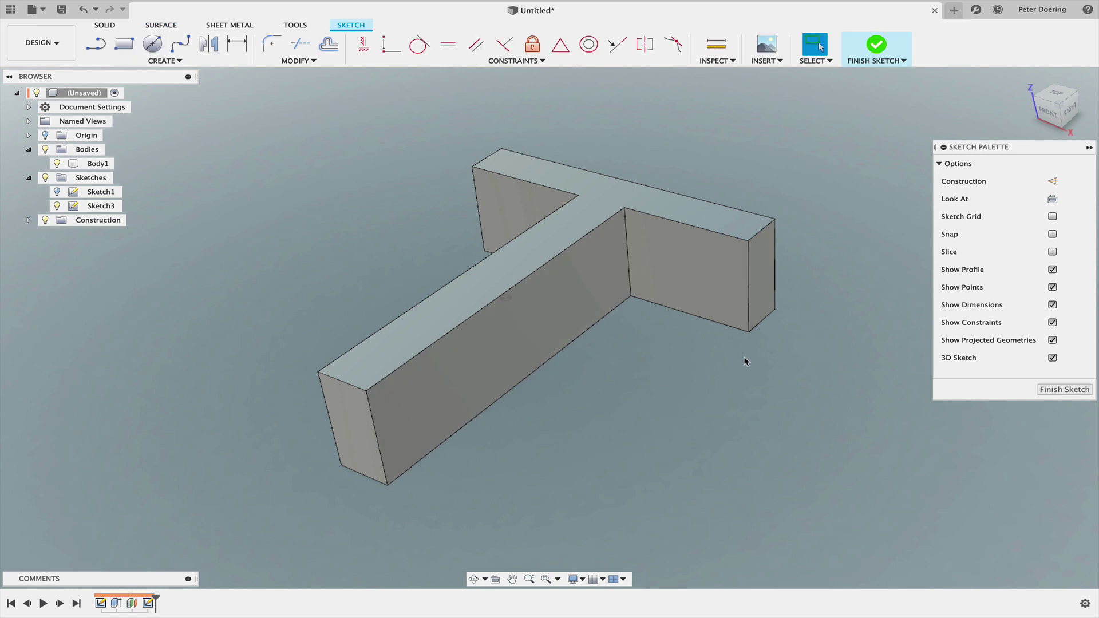
key("s")
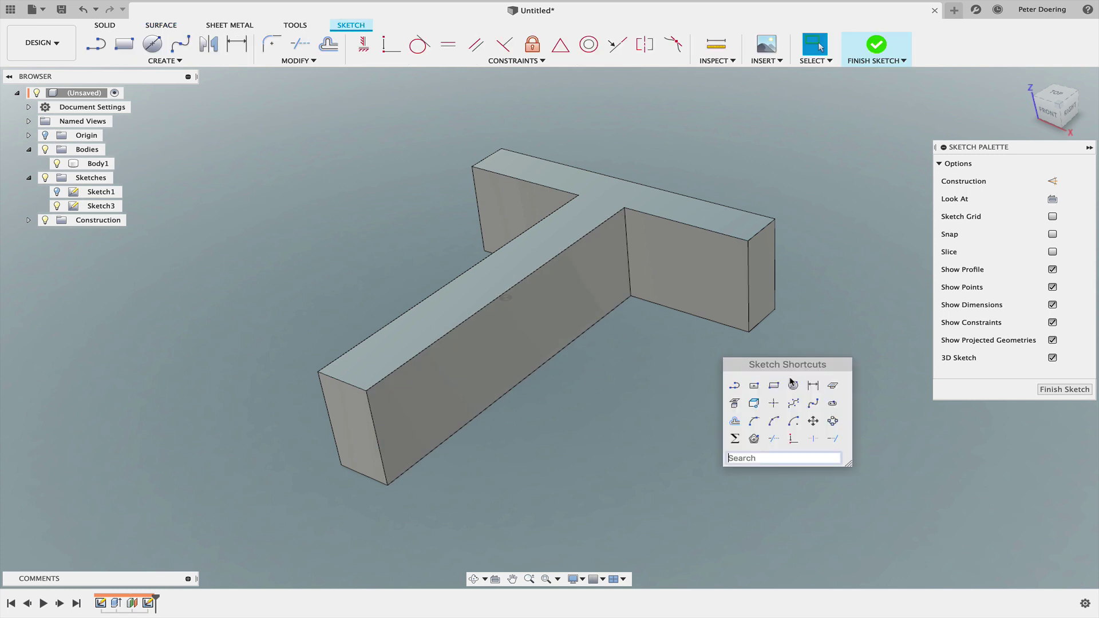
left_click(833, 388)
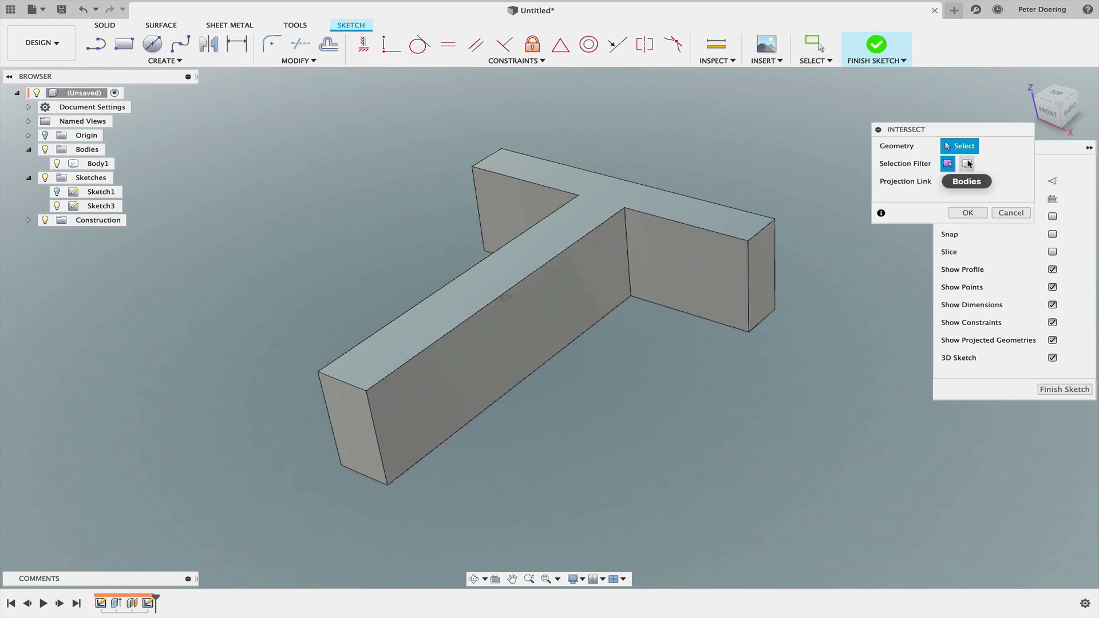
left_click(967, 164)
left_click(624, 302)
left_click(594, 303)
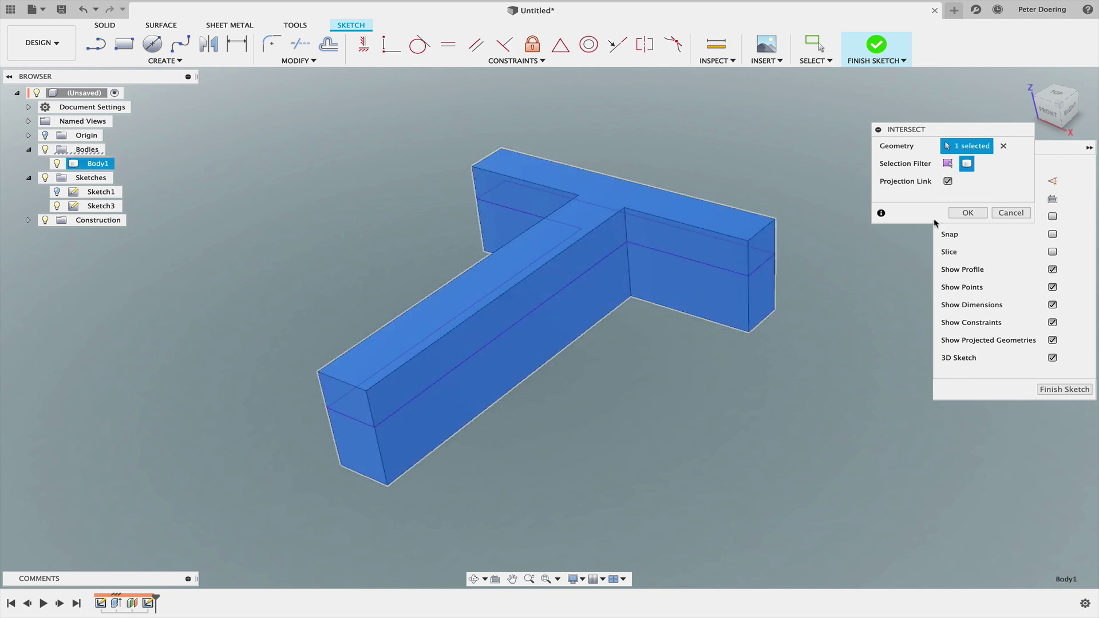
left_click(967, 213)
left_click(57, 163)
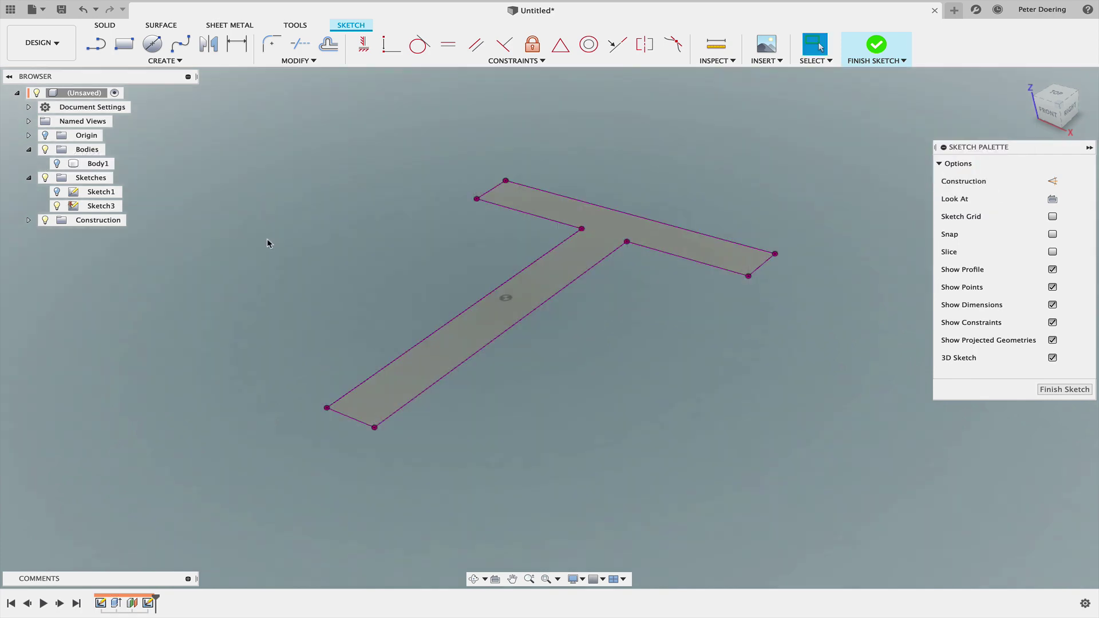
- Draw a V of two lines from the stem's left edge to an interior point, and connect that point to the right edge
mouse_move(284, 245)
middle_mouse_down("shift")
mouse_move(297, 255)
mouse_move(297, 295)
middle_mouse_up("shift")
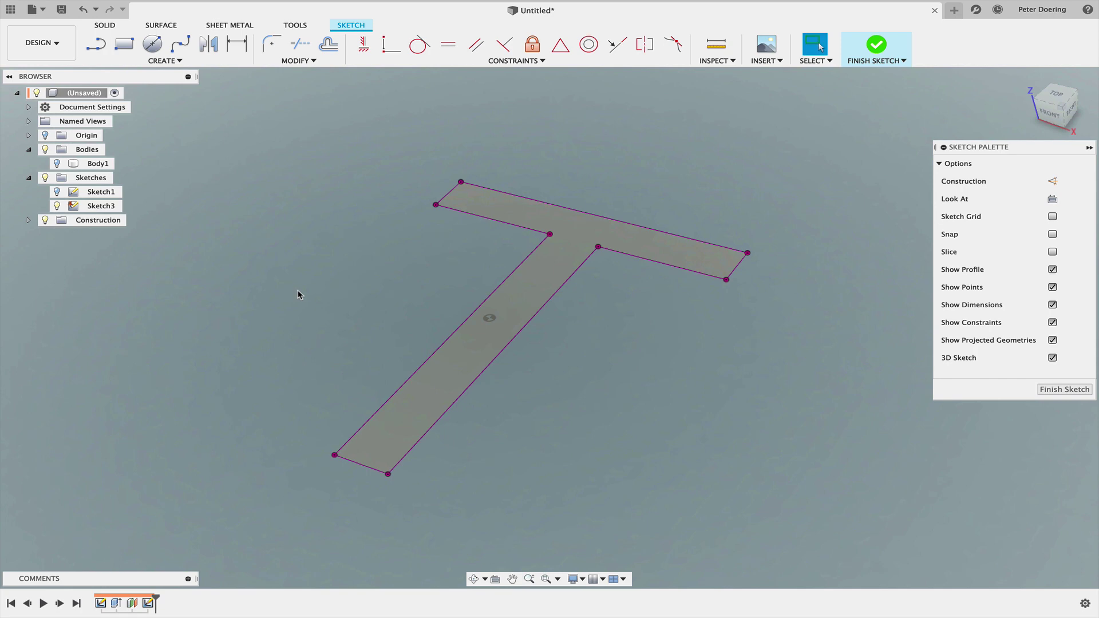
key("s")
left_click(309, 319)
scroll(403, 380, "up", 3)
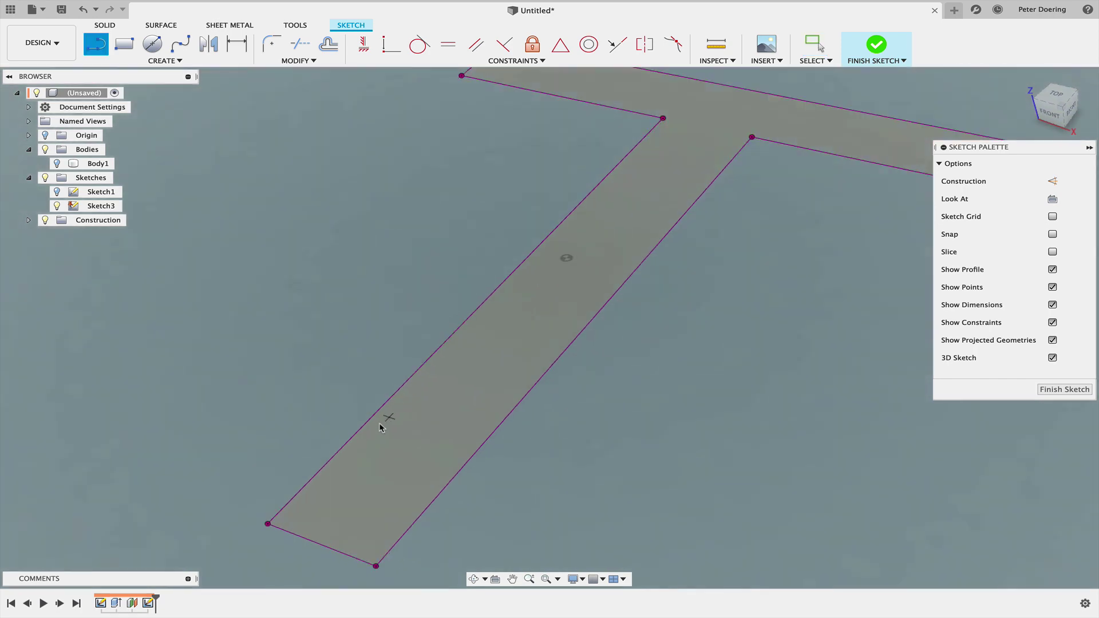
left_click(347, 442)
left_click(421, 435)
double_click(420, 367)
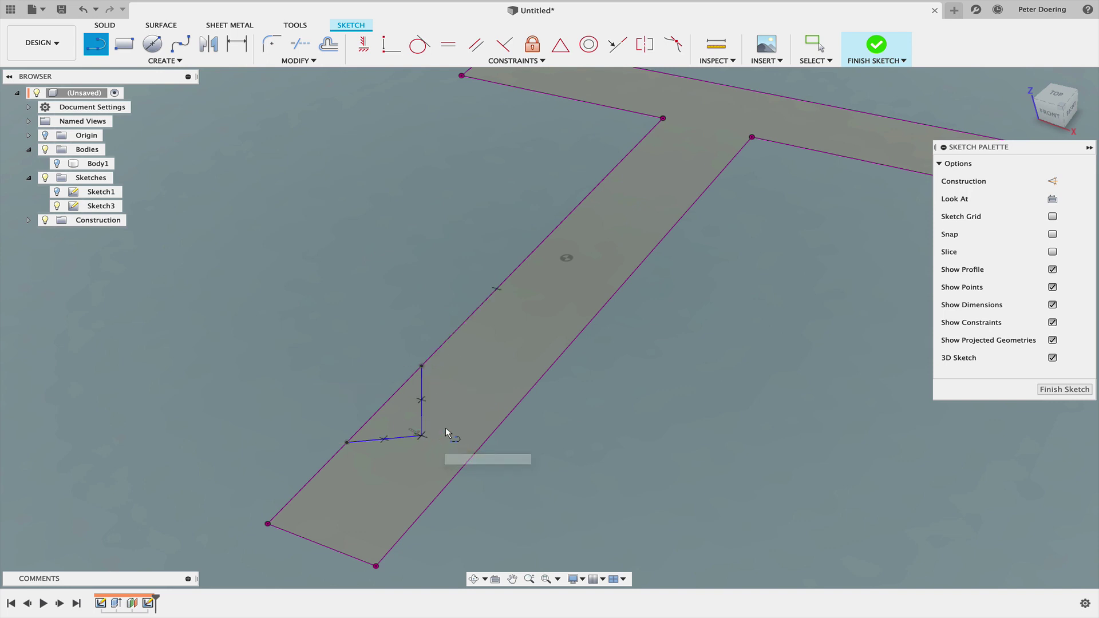
left_click(421, 435)
double_click(510, 412)
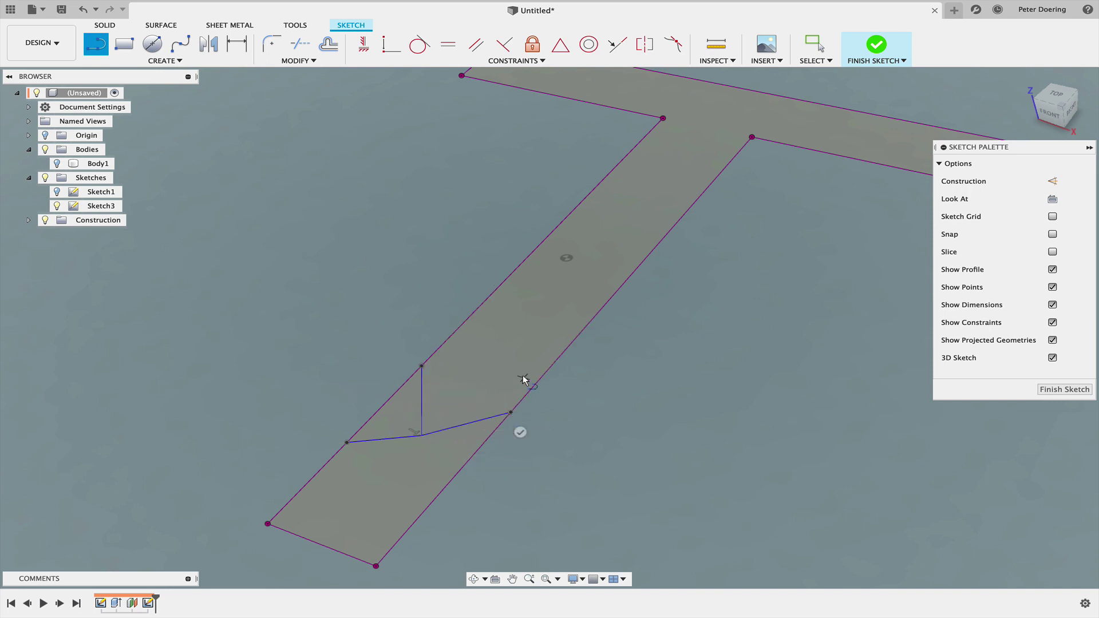
- Draw two diagonals from the right-edge vertex to the stem's left edge, one to a new higher point and one to the V's upper end
left_click(510, 412)
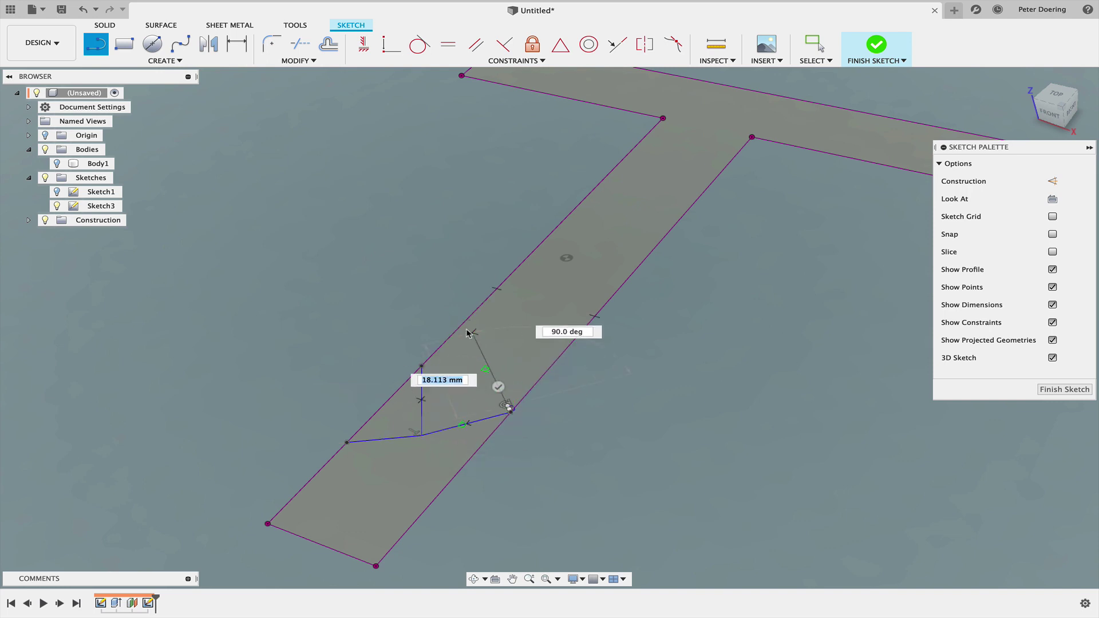
double_click(466, 320)
left_click(421, 365)
double_click(511, 412)
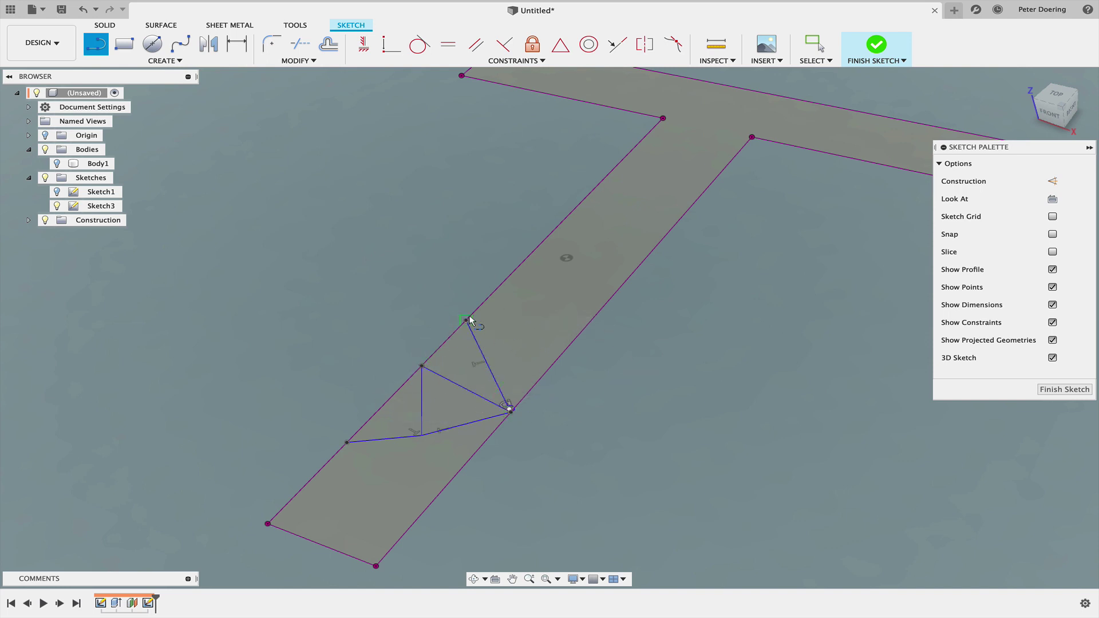
- Draw a line about 12 mm long from the highest left-edge point into the stem, and continue it about 26 mm to the right-edge vertex
left_click(466, 320)
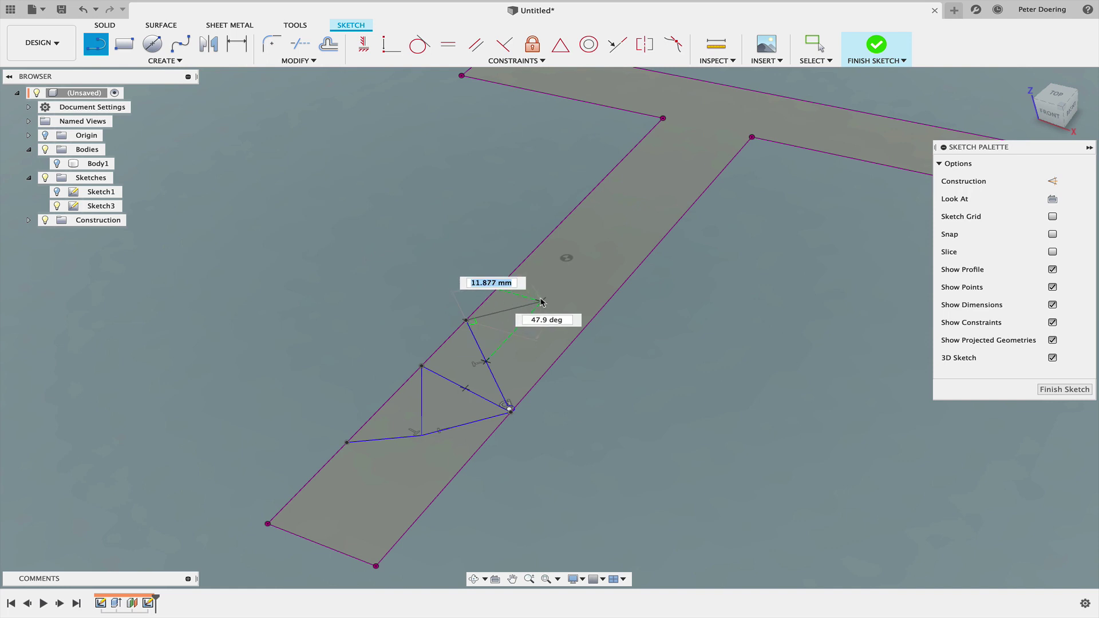
left_click(542, 301)
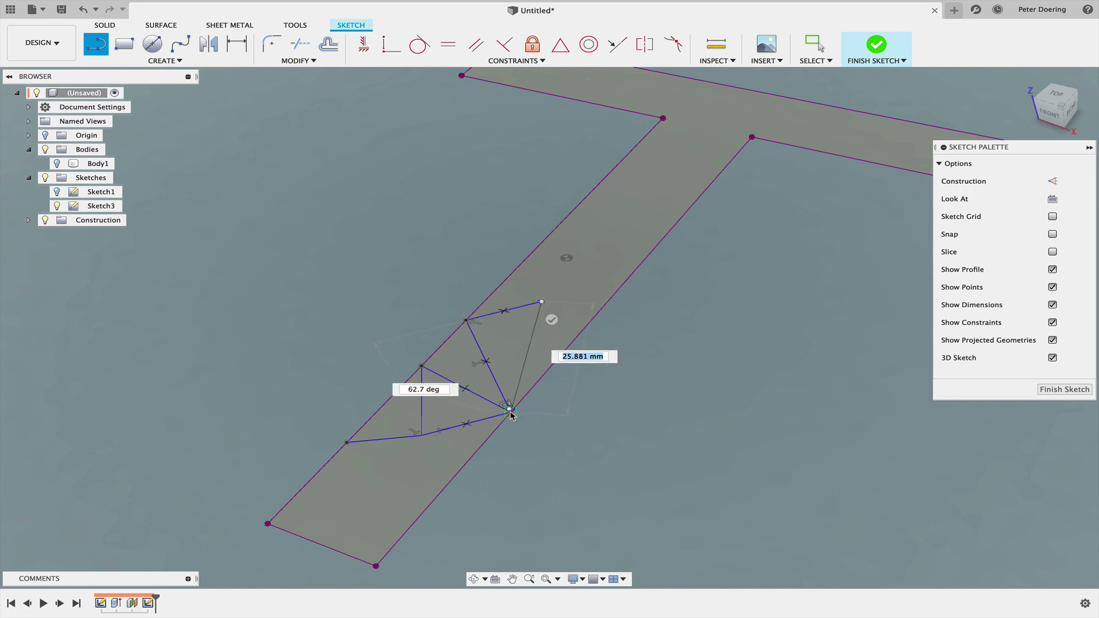
scroll(511, 412, "up", 5)
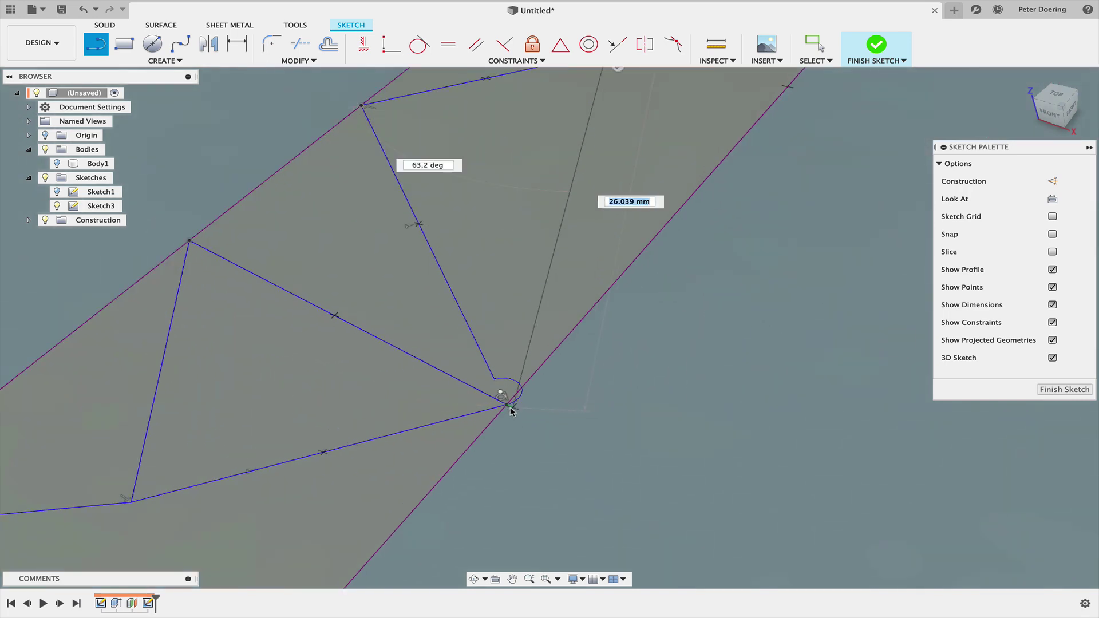
left_click(507, 405)
key("Escape")
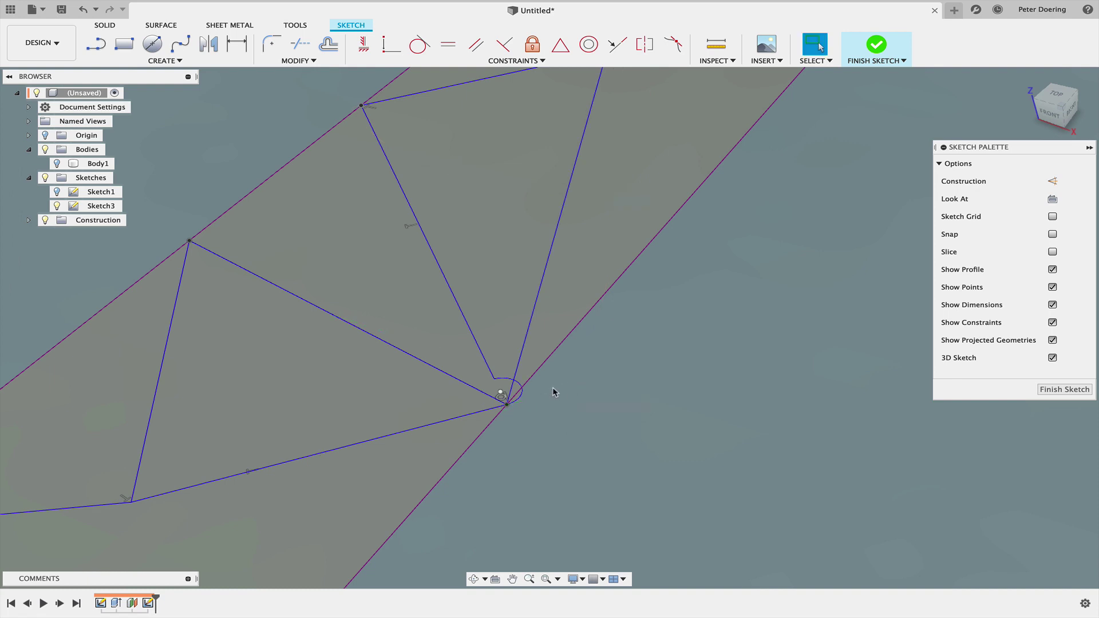
- Delete the small arc at the right-edge vertex and make the upper diagonal's loose end coincident with that vertex
left_click(519, 393)
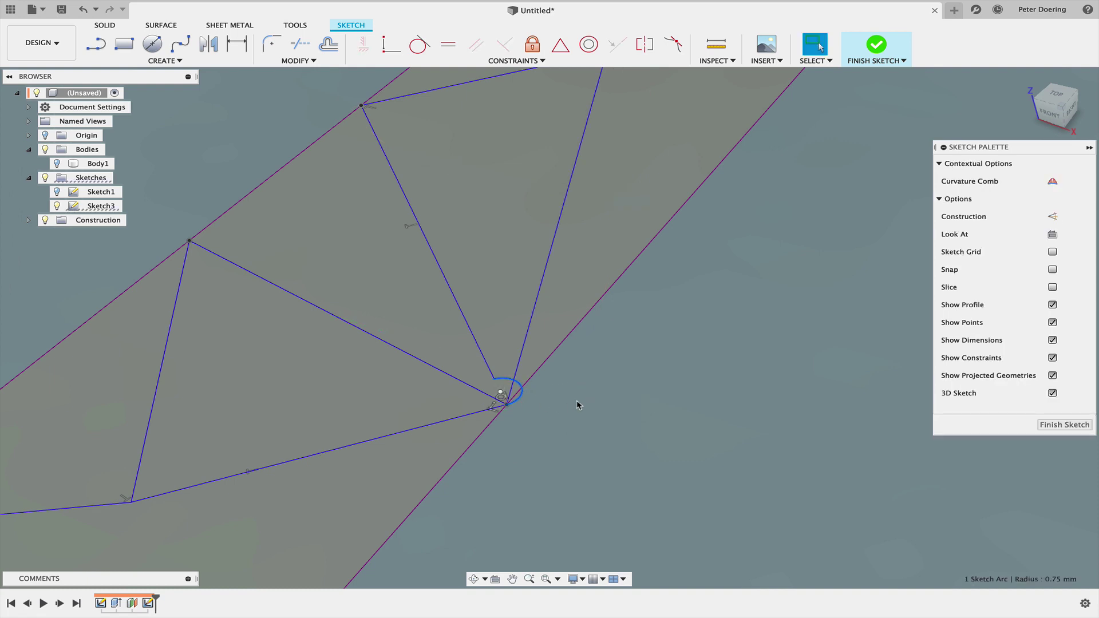
key("Delete")
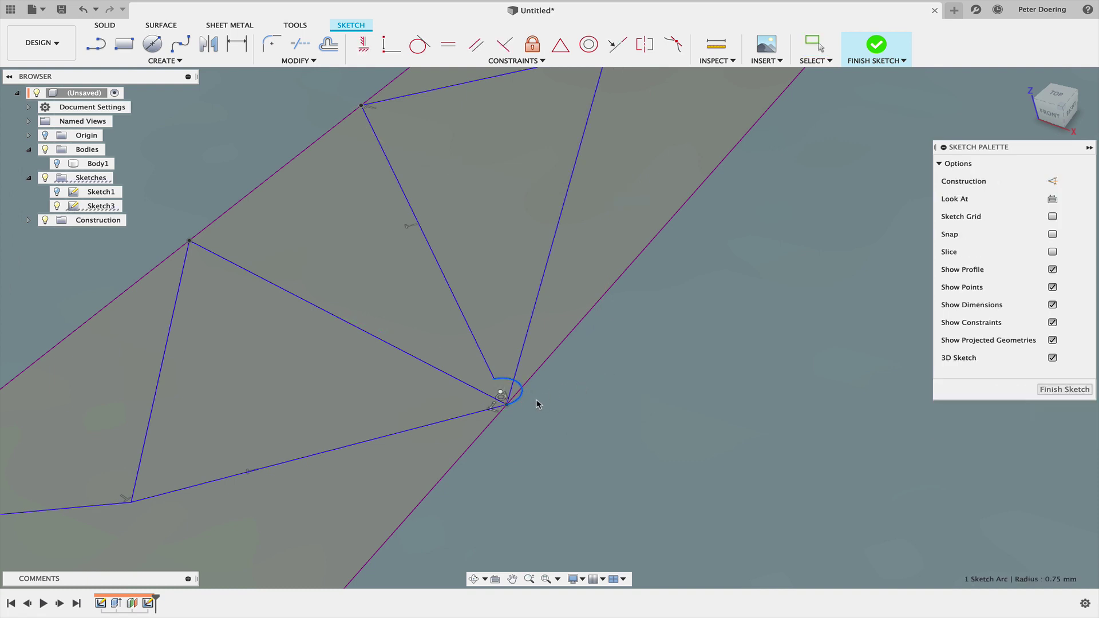
left_click(392, 44)
left_click(494, 382)
left_click(507, 405)
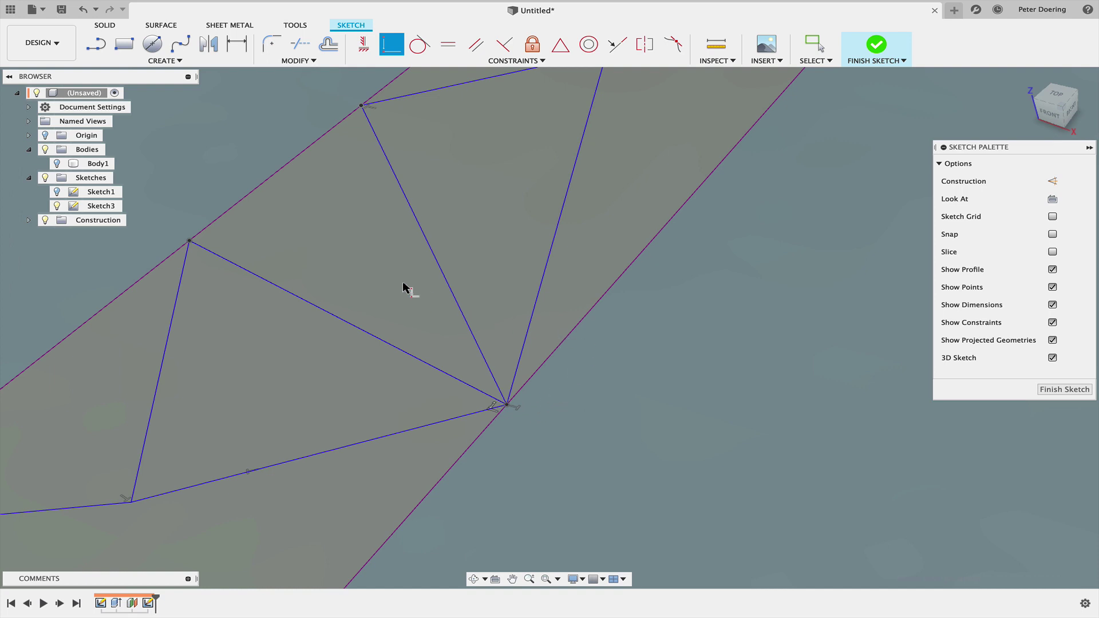
scroll(404, 286, "down", 3)
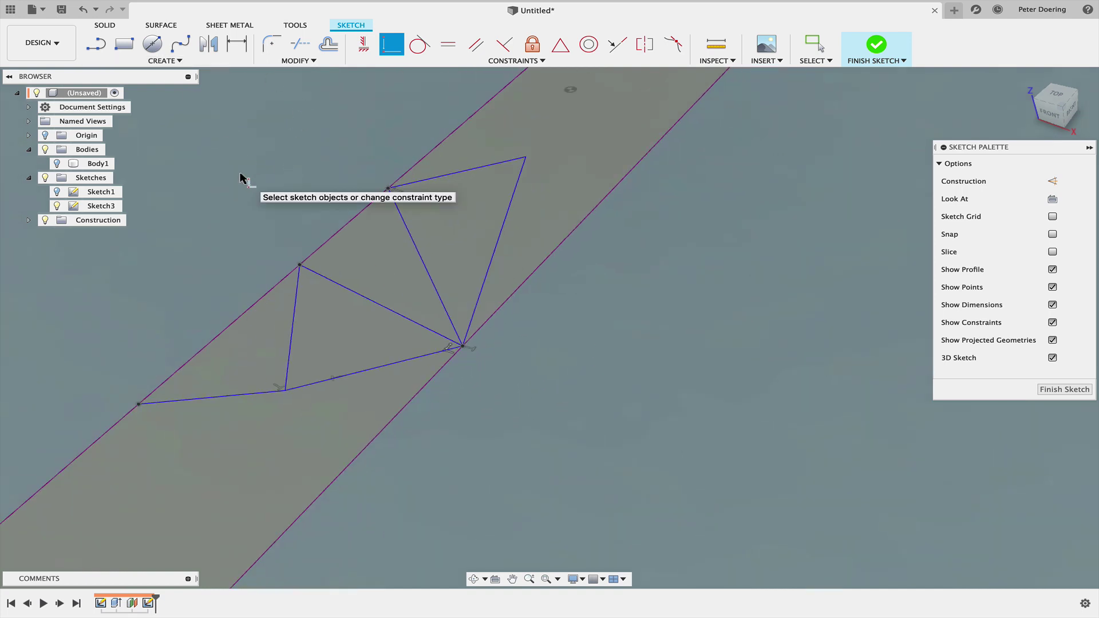
- Draw a short line joining the two diagonals that meet at the right-edge vertex
key("s")
left_click(253, 208)
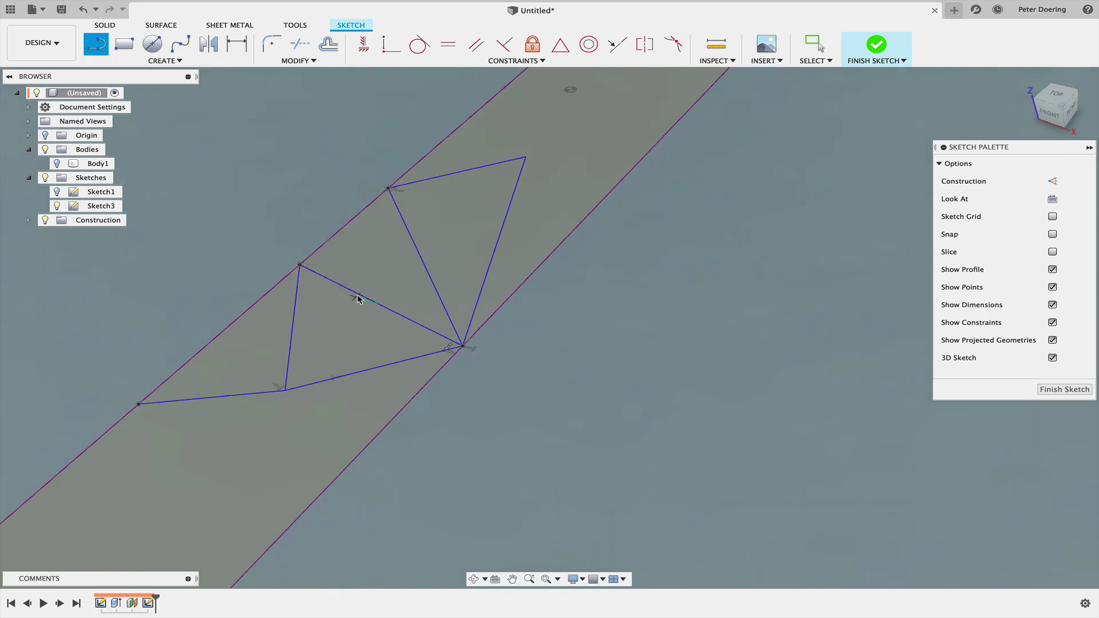
left_click(367, 295)
left_click(421, 257)
key("Escape")
- Draw a line from the lower diagonals' junction down to a new interior point, and connect that point to two new points on the stem's right edge
middle_click_drag(304, 206, 343, 202, "shift")
key("l")
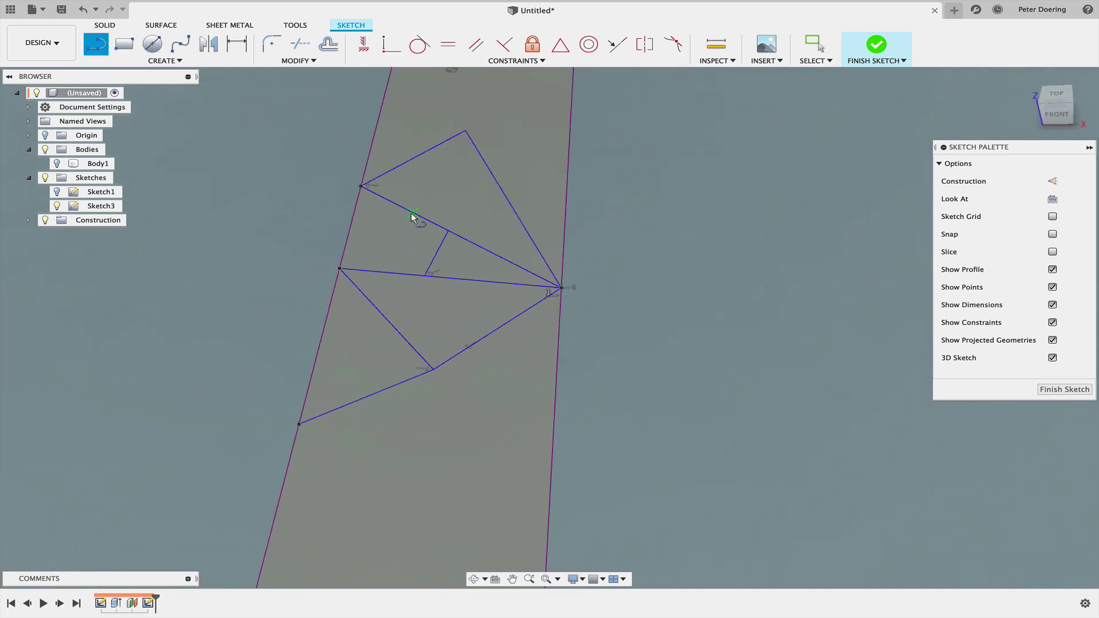
left_click(433, 371)
left_click(487, 433)
left_click(556, 361)
key("Escape")
left_click(487, 433)
left_click(550, 491)
key("Escape")
- Draw a line from the new interior point to another lower vertex, and connect that vertex to the junction, the left-edge point and the lowest right-edge point
left_click(487, 434)
left_click(403, 481)
left_click(433, 371)
key("Escape")
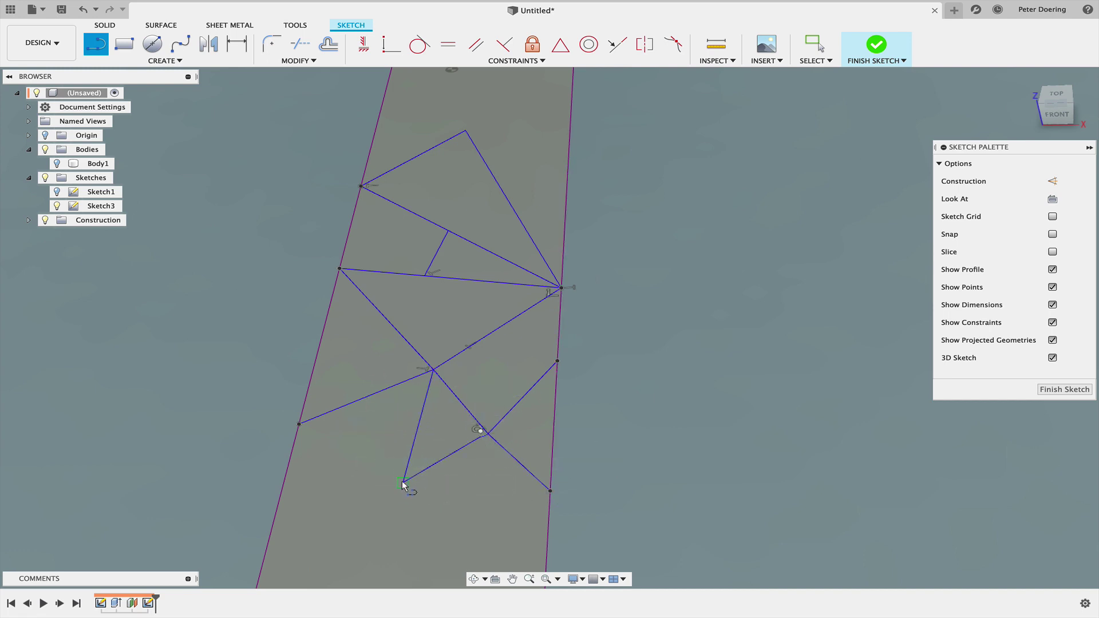
left_click(403, 483)
scroll(532, 487, "down", 3)
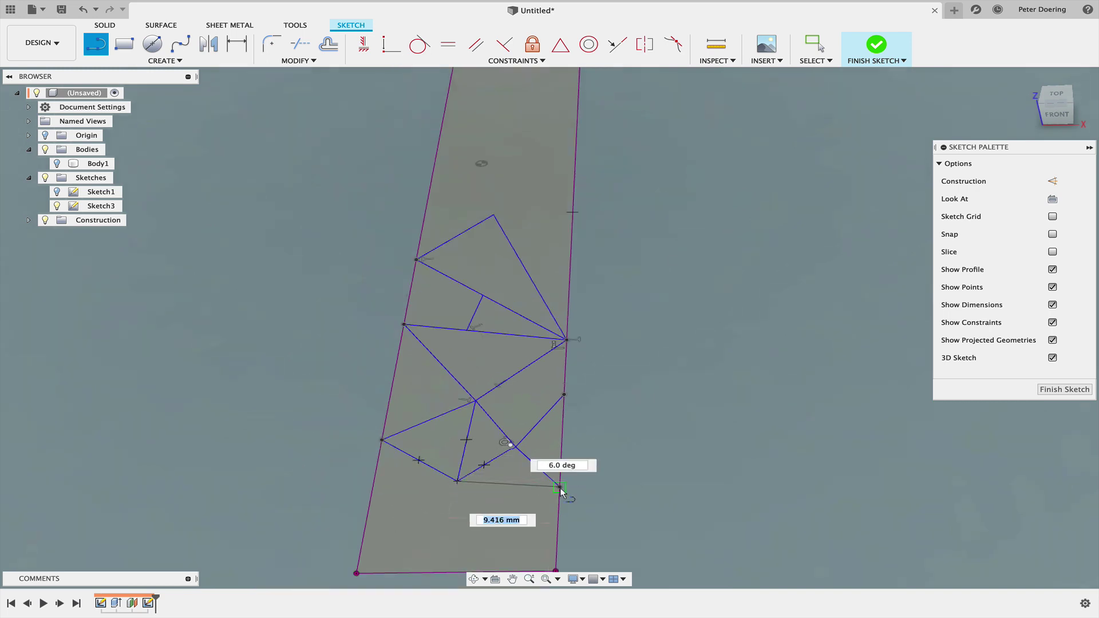
left_click(561, 487)
mouse_move(614, 487)
middle_mouse_down("shift")
mouse_move(584, 437)
mouse_move(585, 454)
mouse_move(601, 458)
mouse_move(590, 461)
middle_mouse_up("shift")
key("s")
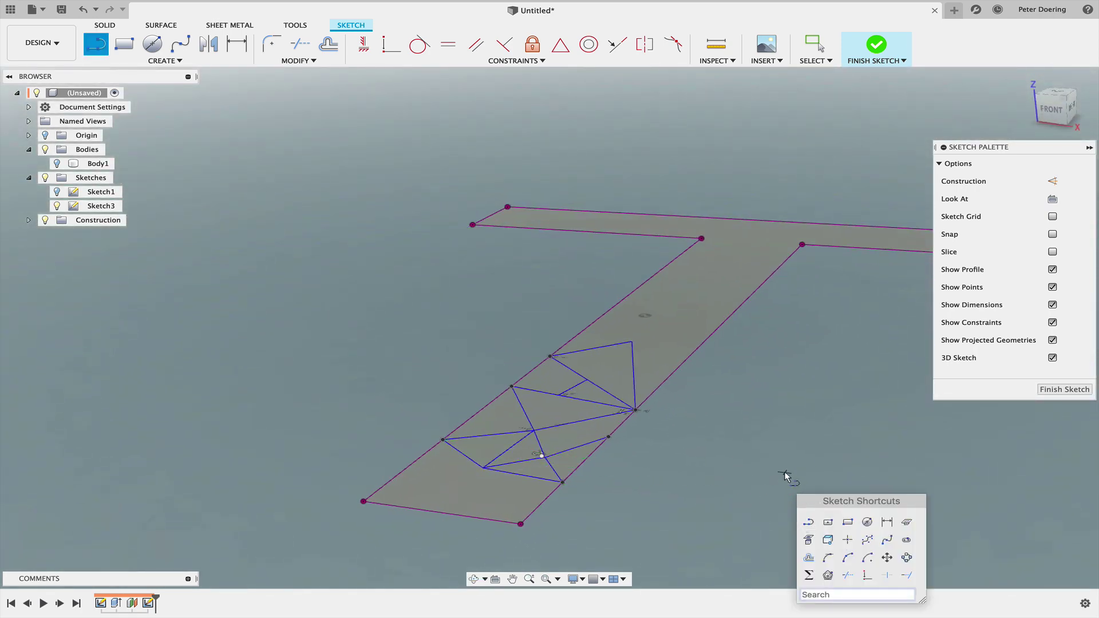
left_click(886, 558)
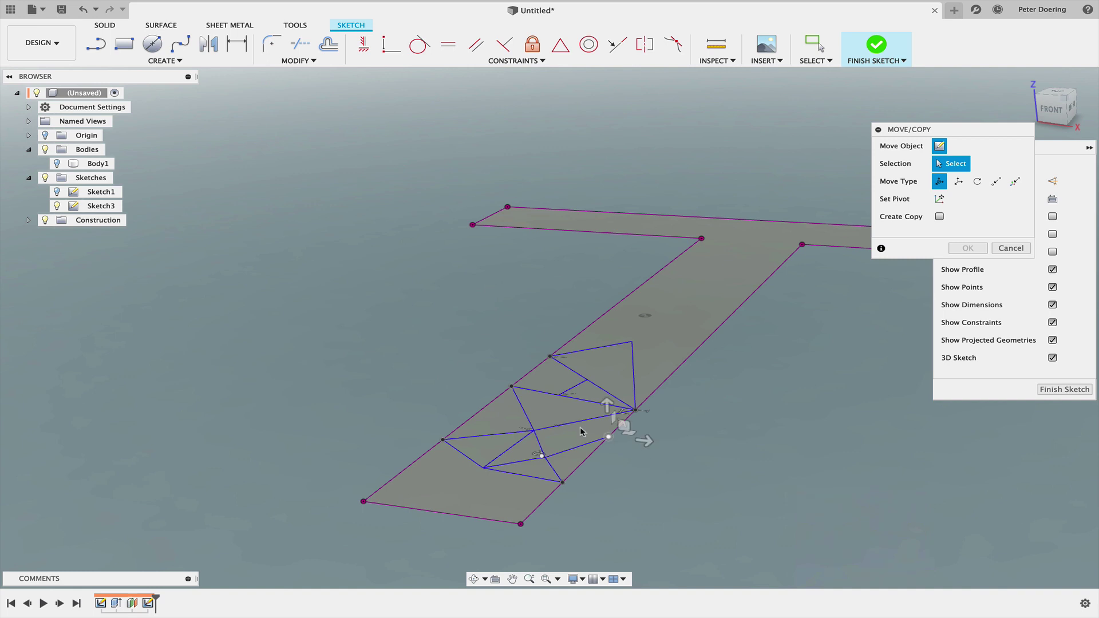
left_click(532, 432)
left_click_drag(532, 399, 533, 388)
middle_click_drag(723, 459, 699, 389)
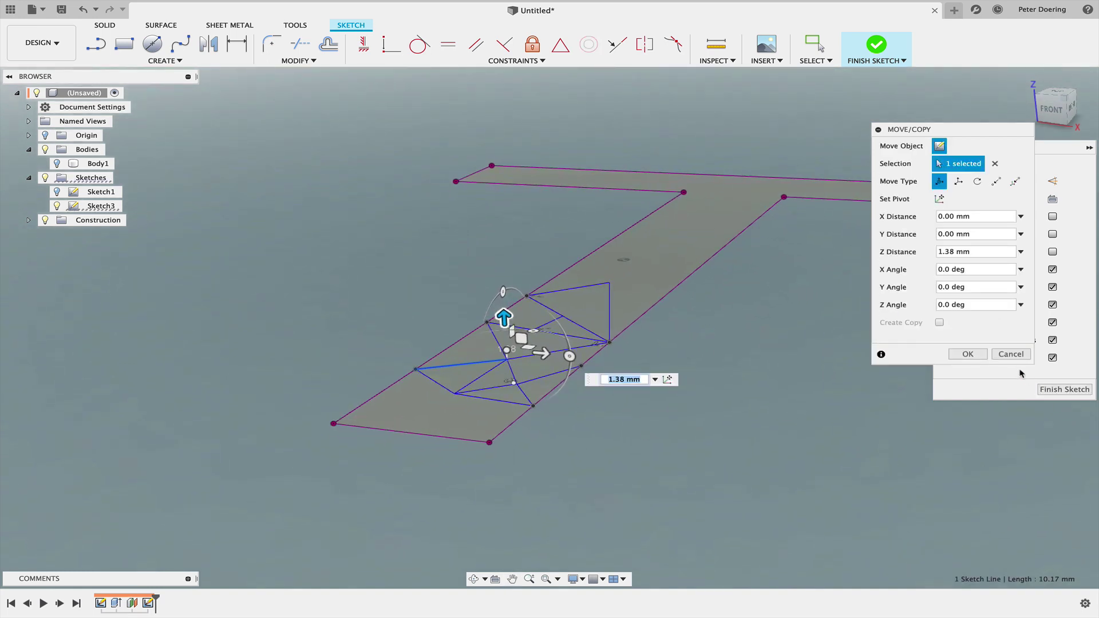
left_click(1010, 354)
- Move the junction point where the interior lines meet by 1.528 mm in Z, off the sketch plane
scroll(575, 407, "up", 5)
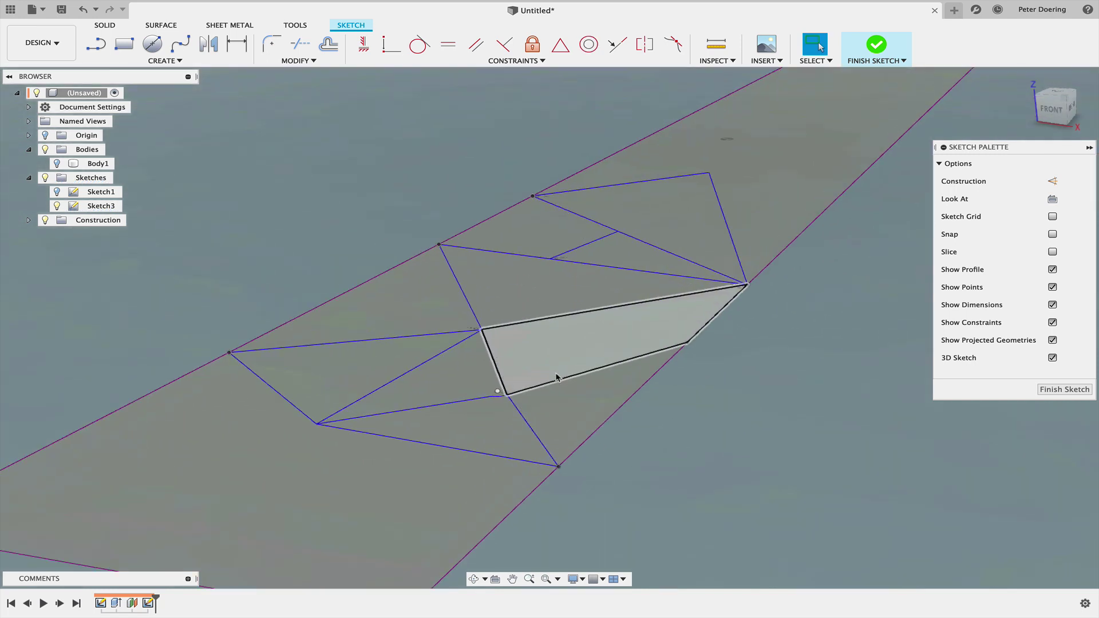
key("s")
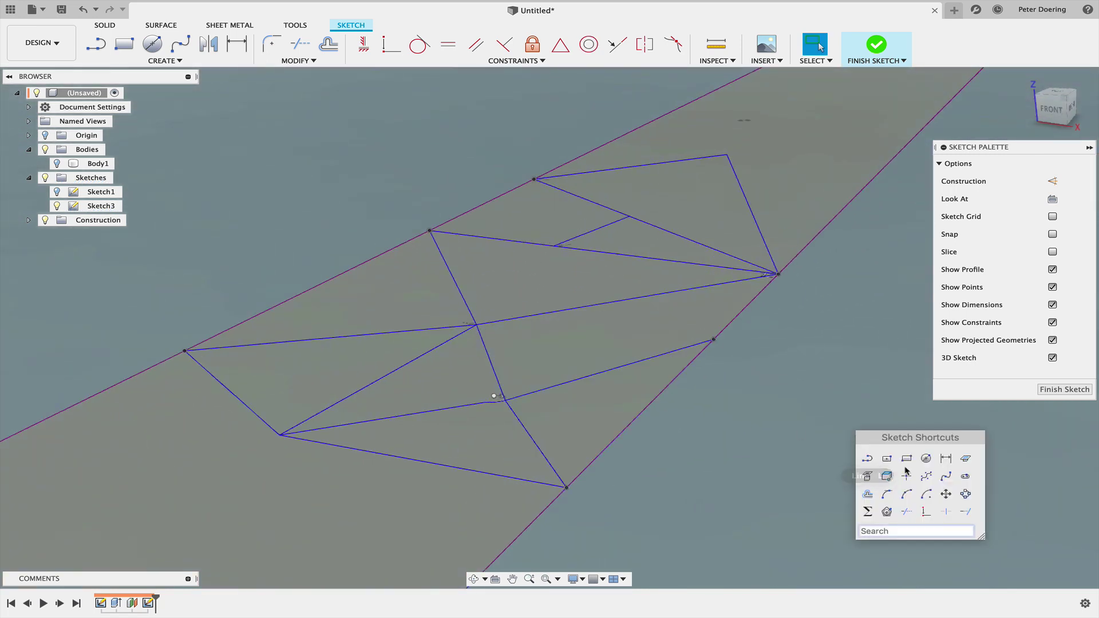
left_click(945, 493)
left_click(479, 329)
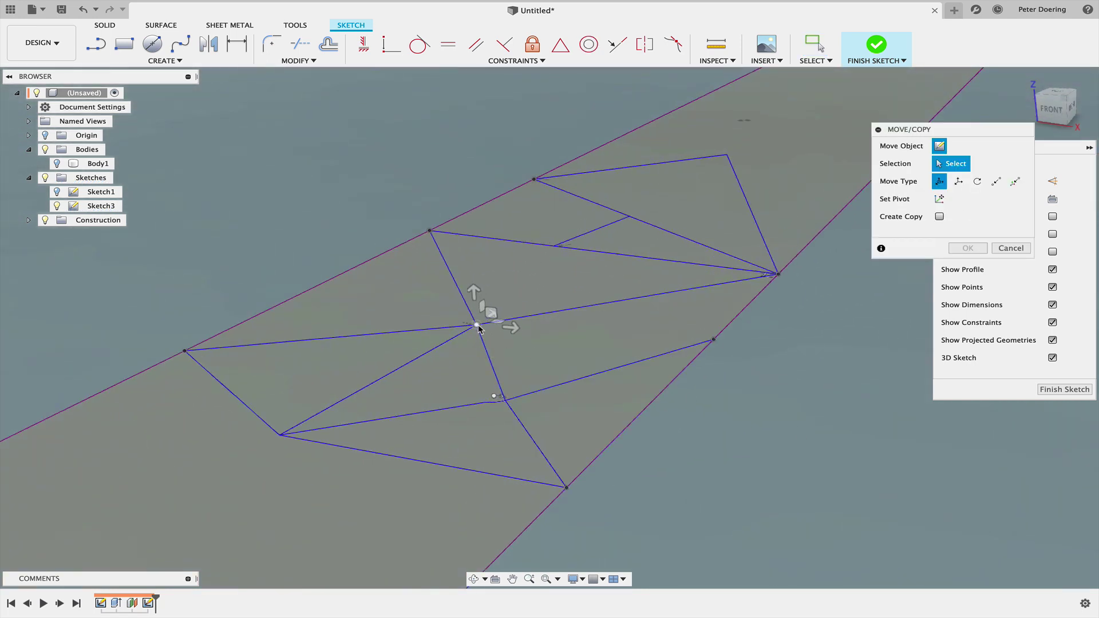
left_click_drag(473, 291, 471, 254)
scroll(494, 412, "up", 5)
mouse_move(503, 418)
middle_mouse_down("shift")
mouse_move(501, 473)
mouse_move(505, 442)
mouse_move(508, 451)
mouse_move(488, 418)
middle_mouse_up("shift")
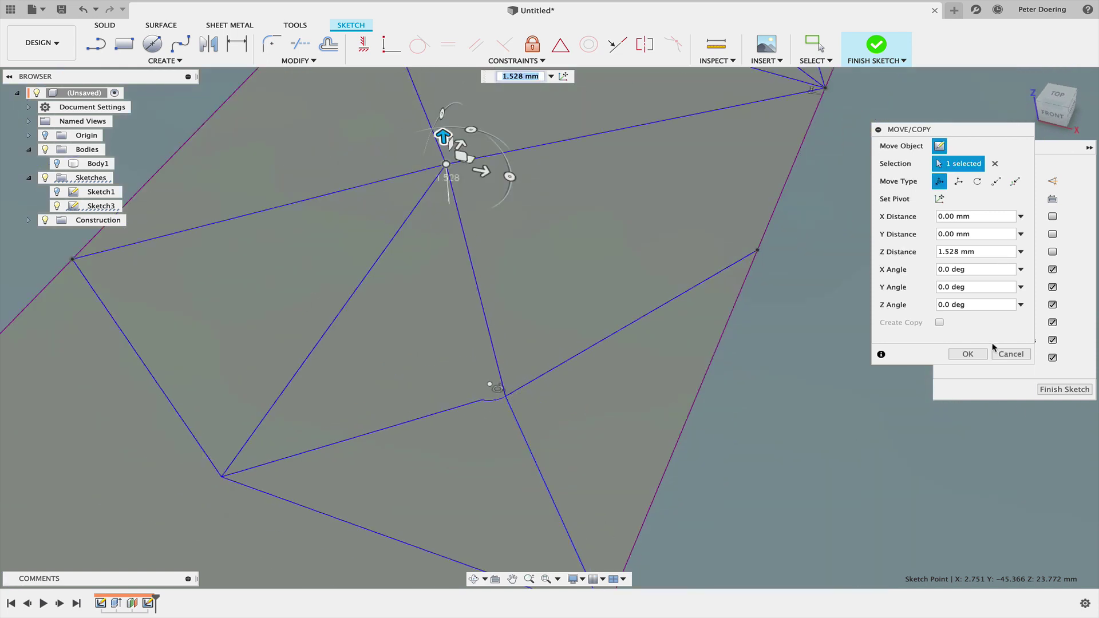
left_click(968, 354)
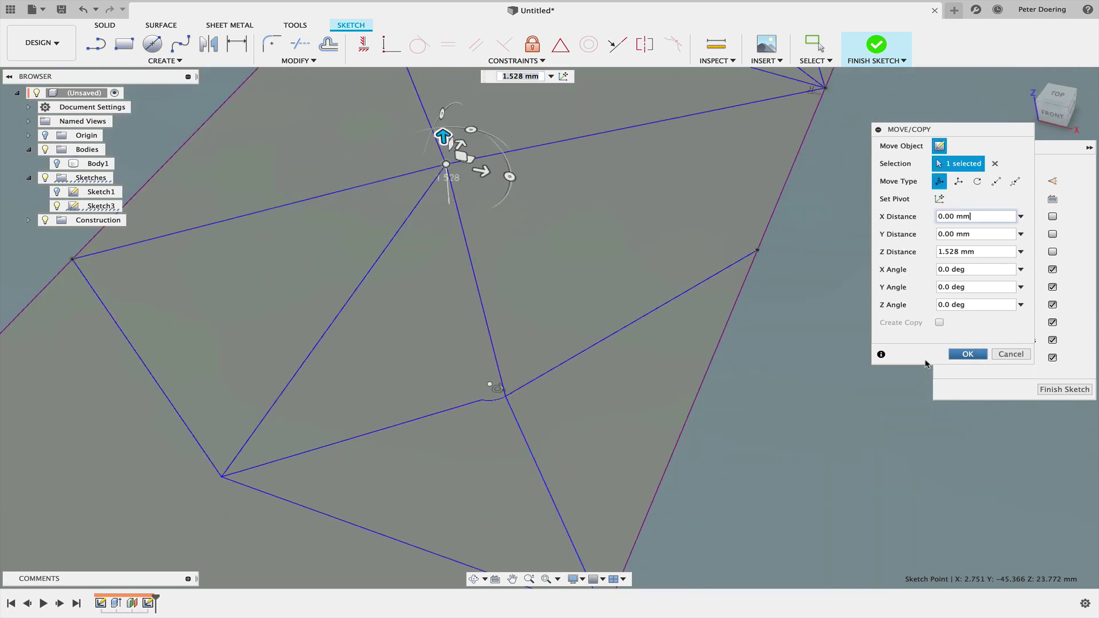
- Delete the small arc at the lower interior vertex and make the loose line end coincident with that vertex
left_click(495, 401)
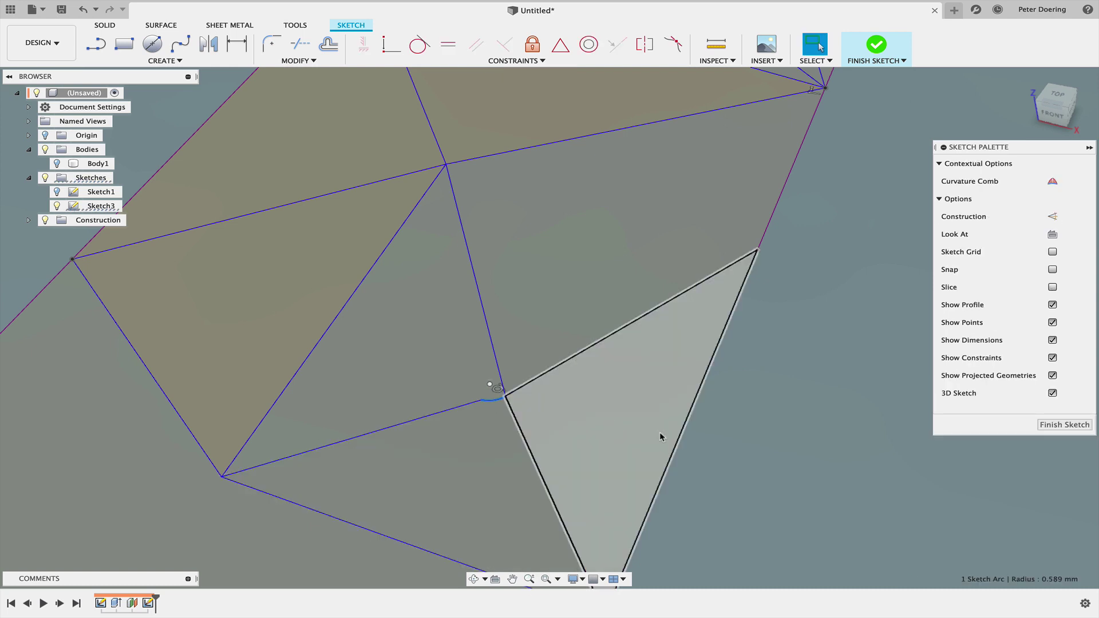
key("Delete")
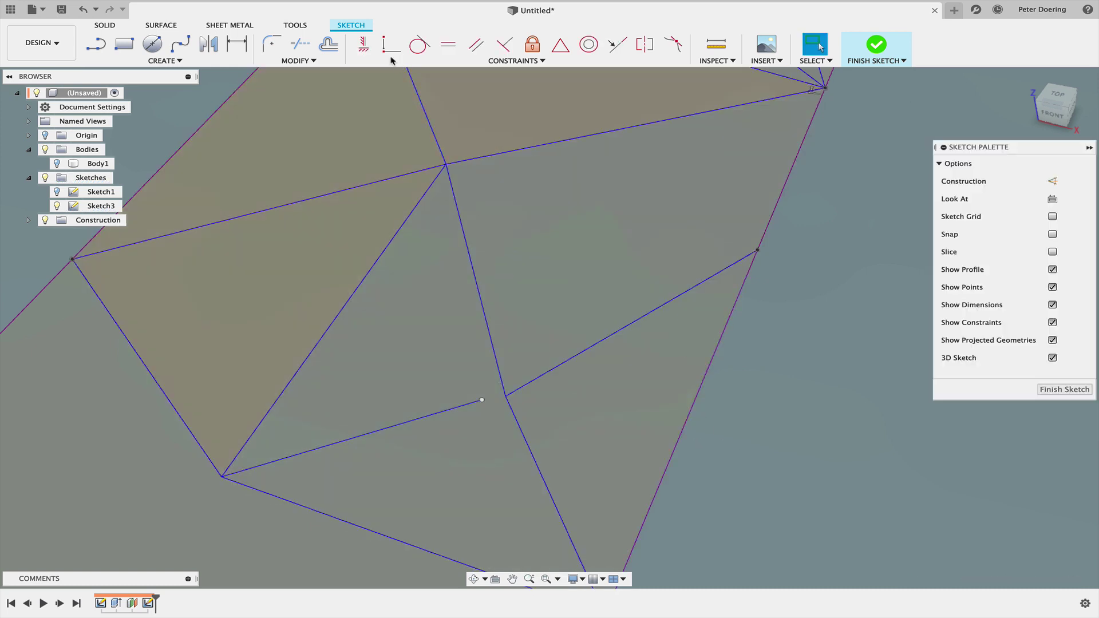
key("l")
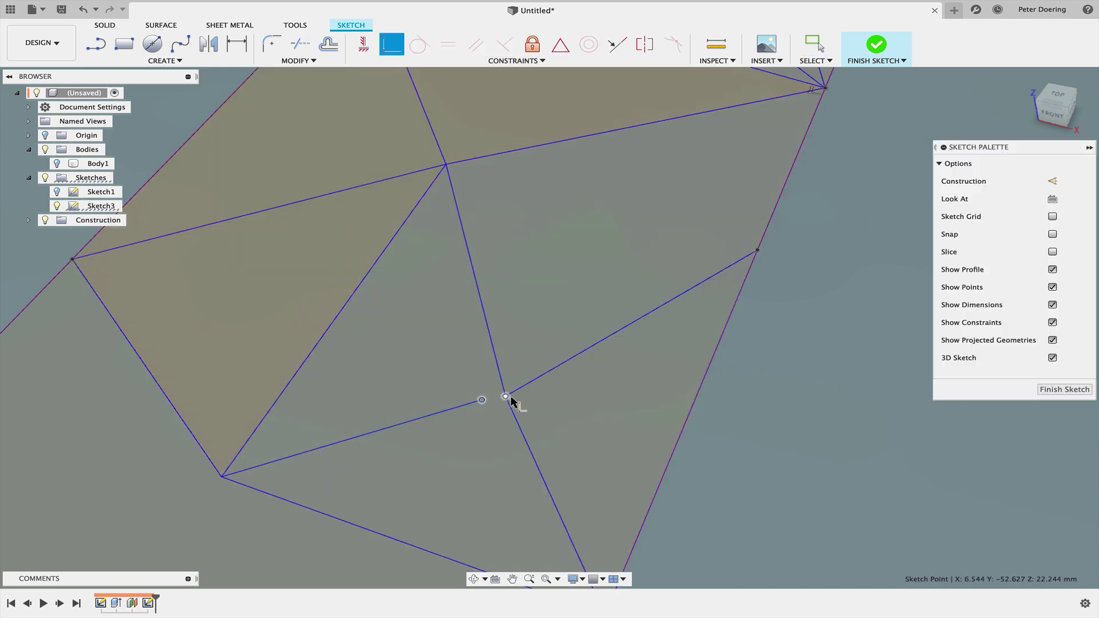
left_click(506, 397)
key("Escape")
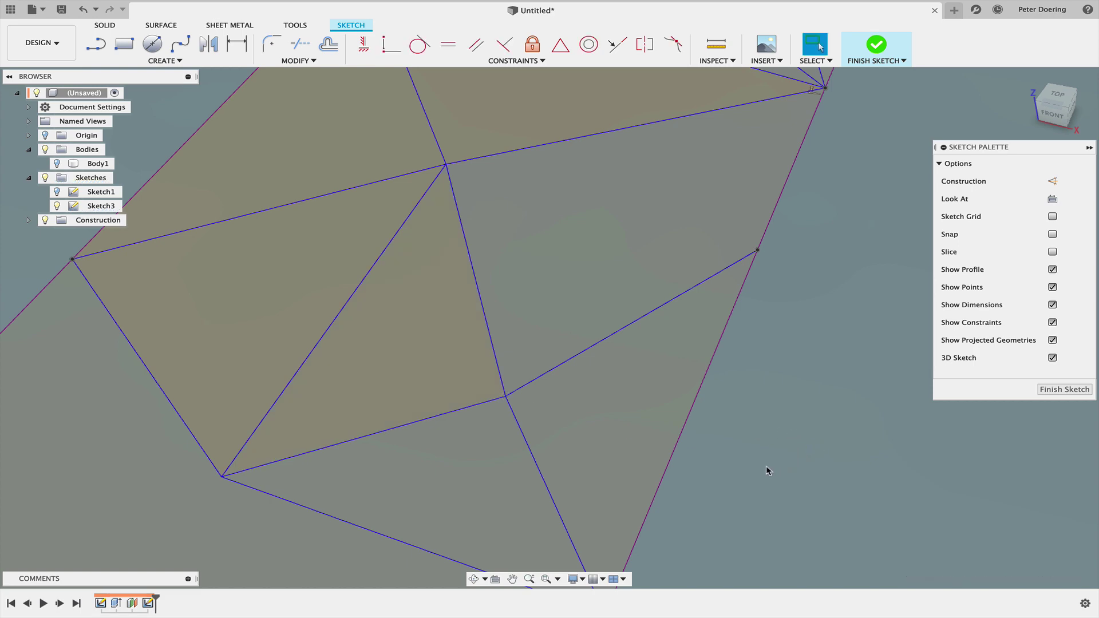
- Draw a line from the raised junction point to the middle right-edge point, splitting the four-sided cell into two triangles
mouse_move(765, 471)
middle_mouse_down("shift")
mouse_move(750, 407)
mouse_move(753, 441)
mouse_move(773, 444)
mouse_move(760, 437)
mouse_move(819, 392)
middle_mouse_up("shift")
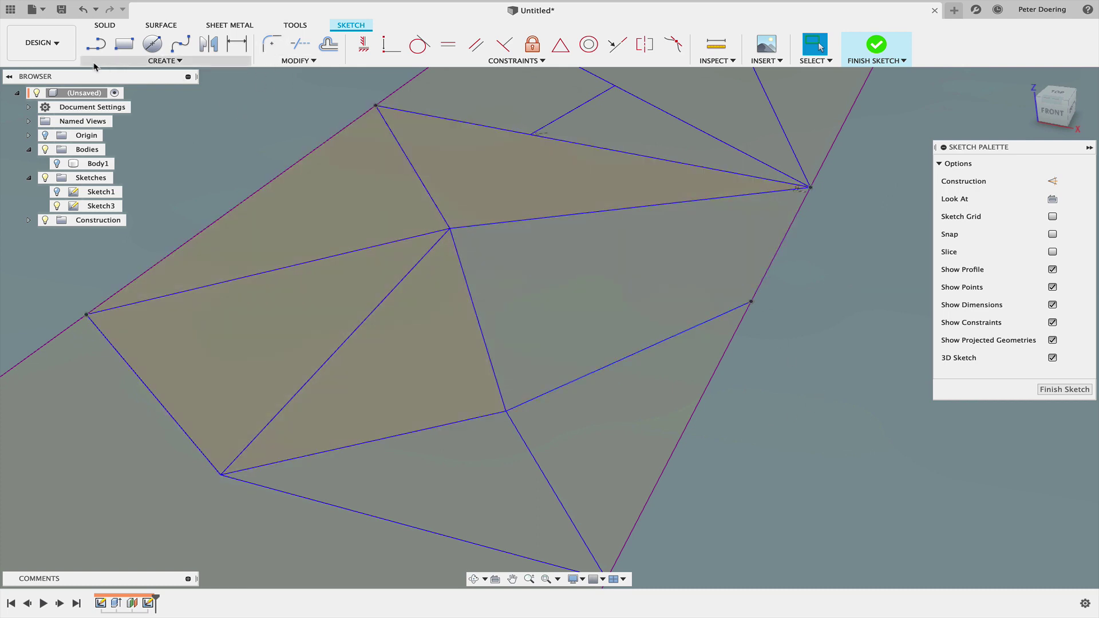
key("l")
left_click(450, 229)
double_click(751, 301)
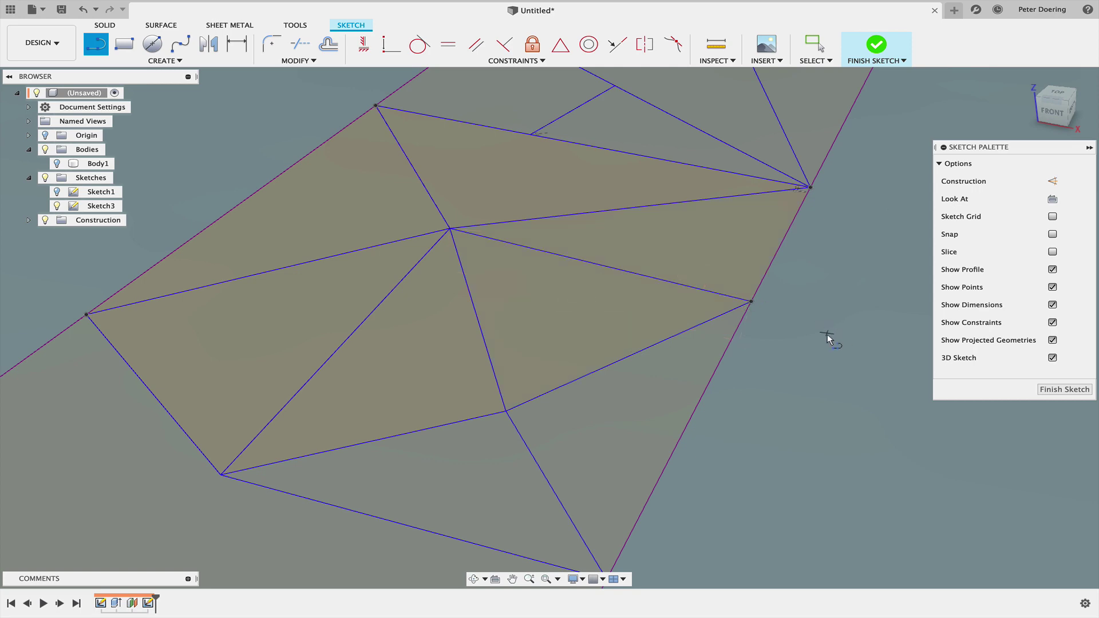
middle_click_drag(826, 335, 829, 344, "shift")
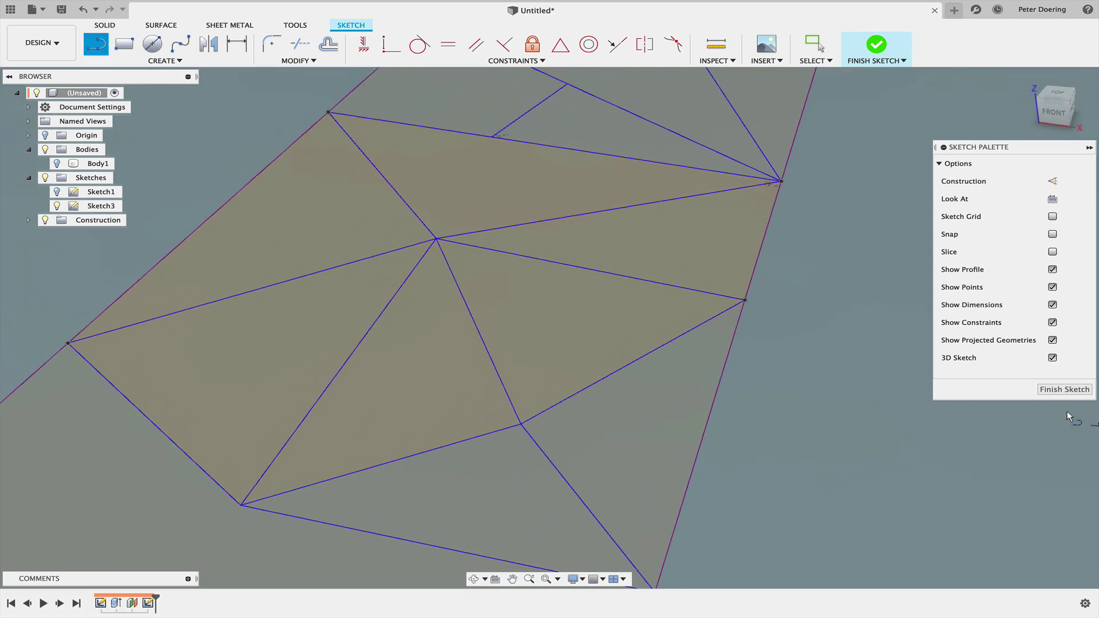
mouse_move(734, 413)
middle_mouse_down("shift")
mouse_move(699, 383)
mouse_move(697, 363)
mouse_move(704, 410)
middle_mouse_up("shift")
- Finish the sketch and patch the triangle between the stem's left edge and the raised point as a new surface body
left_click(1053, 389)
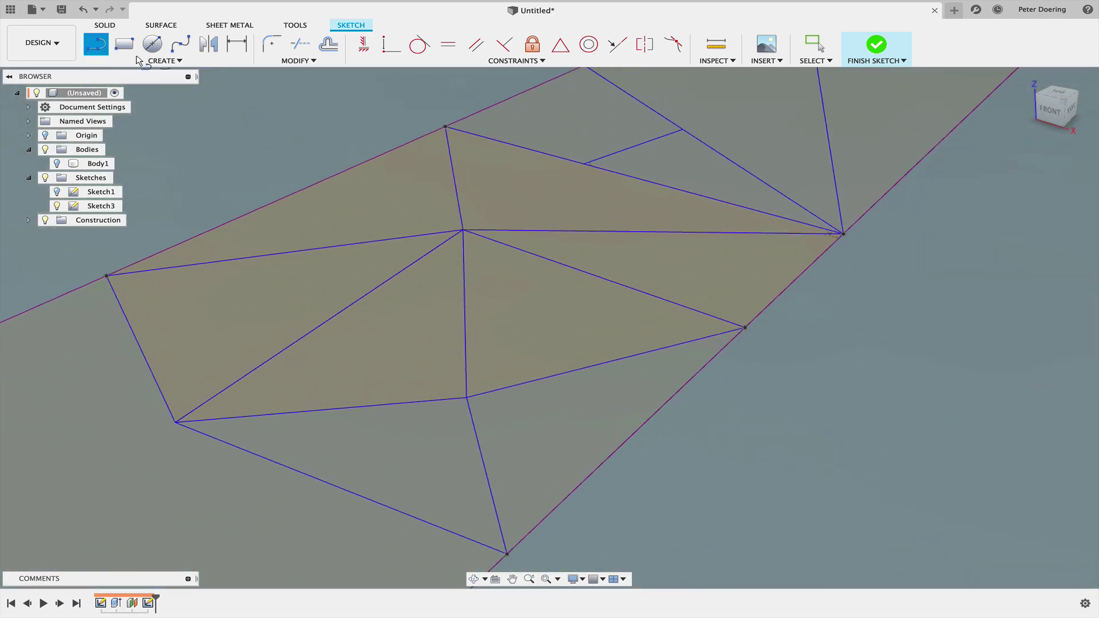
left_click(124, 43)
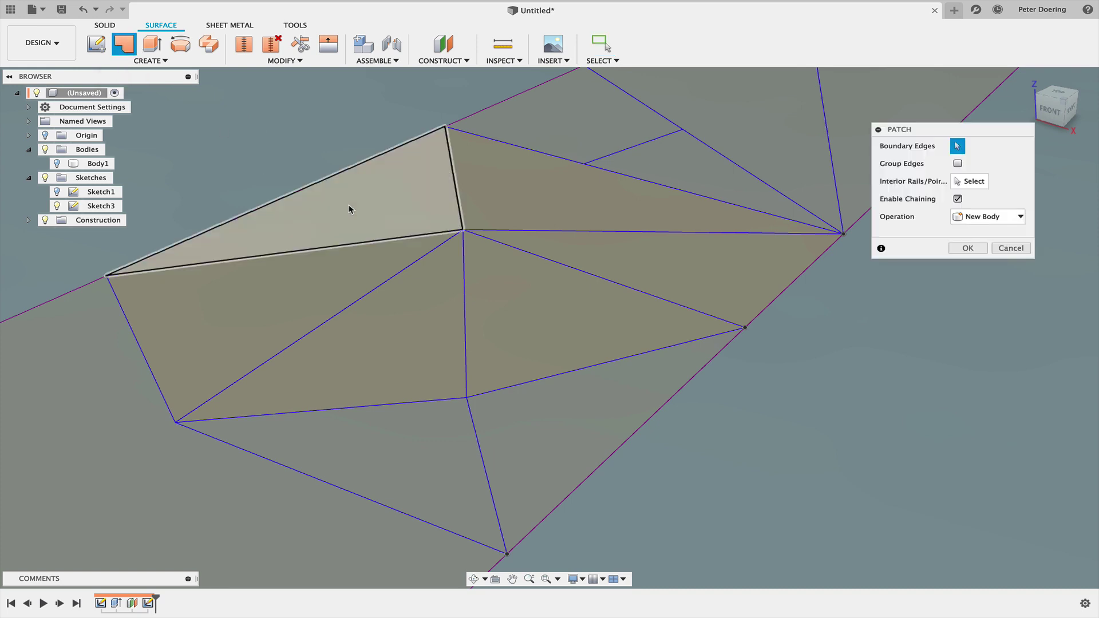
left_click(349, 207)
key("Return")
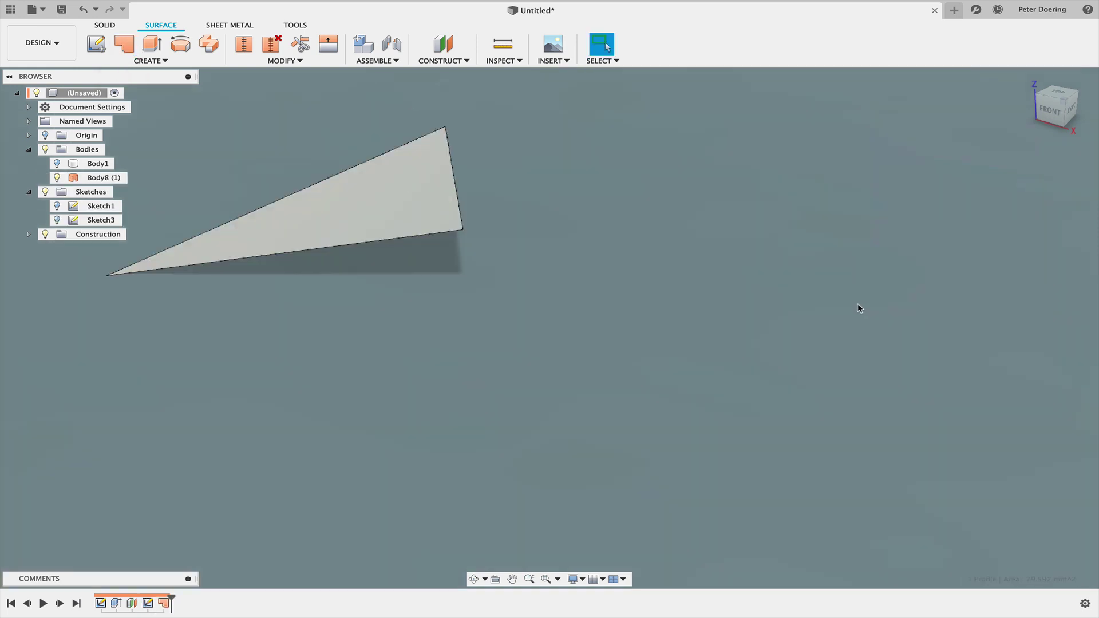
- Show Sketch3 again and patch the long triangle spanning from the left edge over the raised point to the right-edge vertex
right_click(858, 306)
left_click(57, 219)
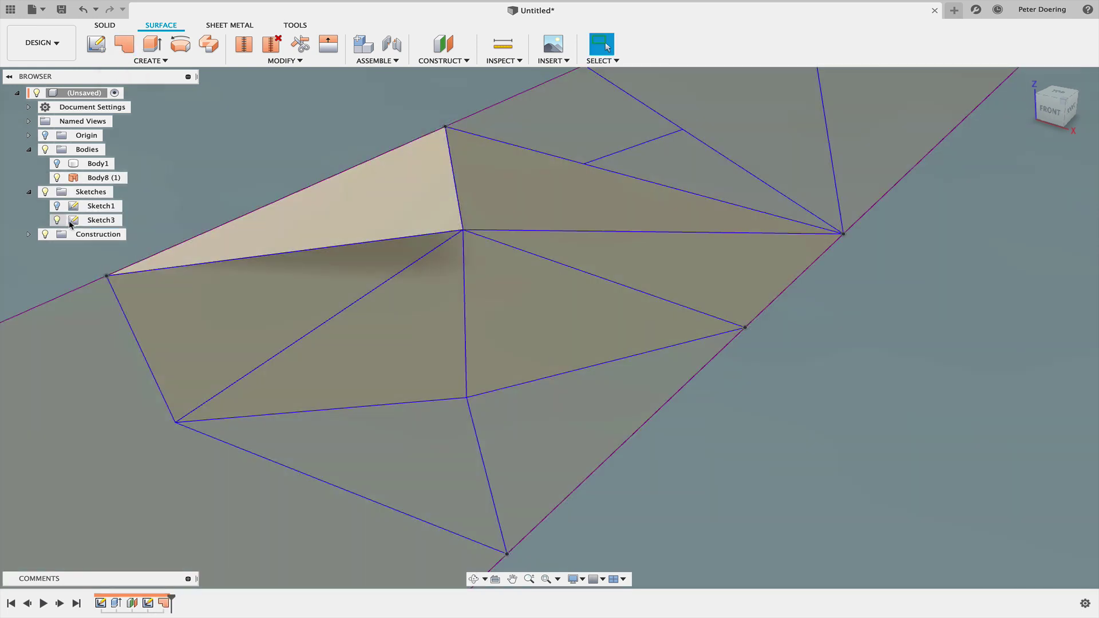
right_click(939, 363)
left_click(945, 369)
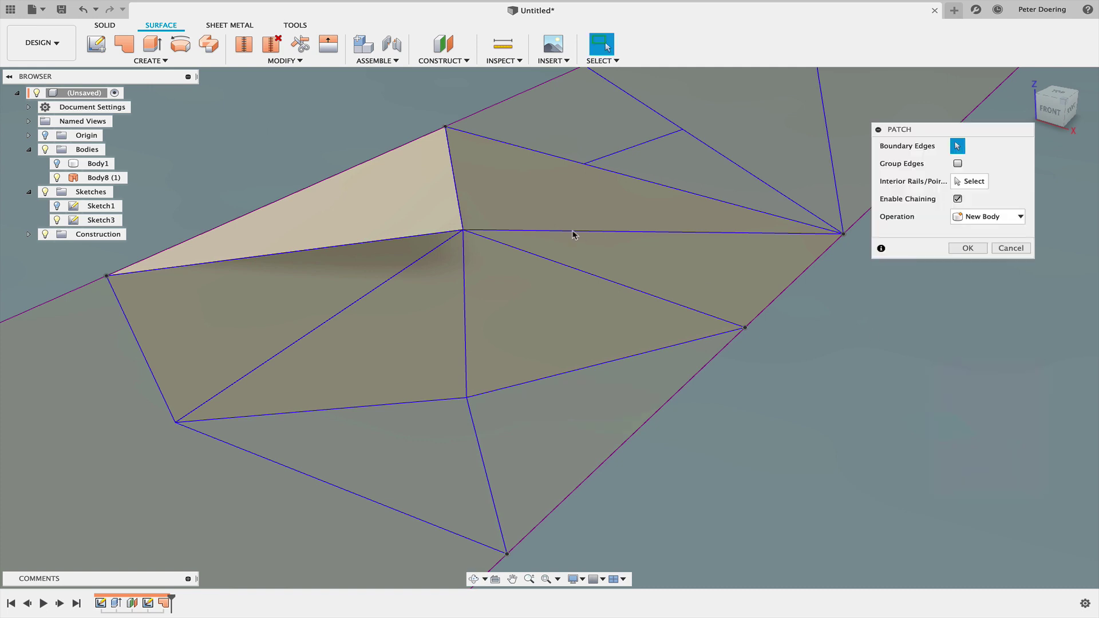
left_click(647, 225)
key("Return")
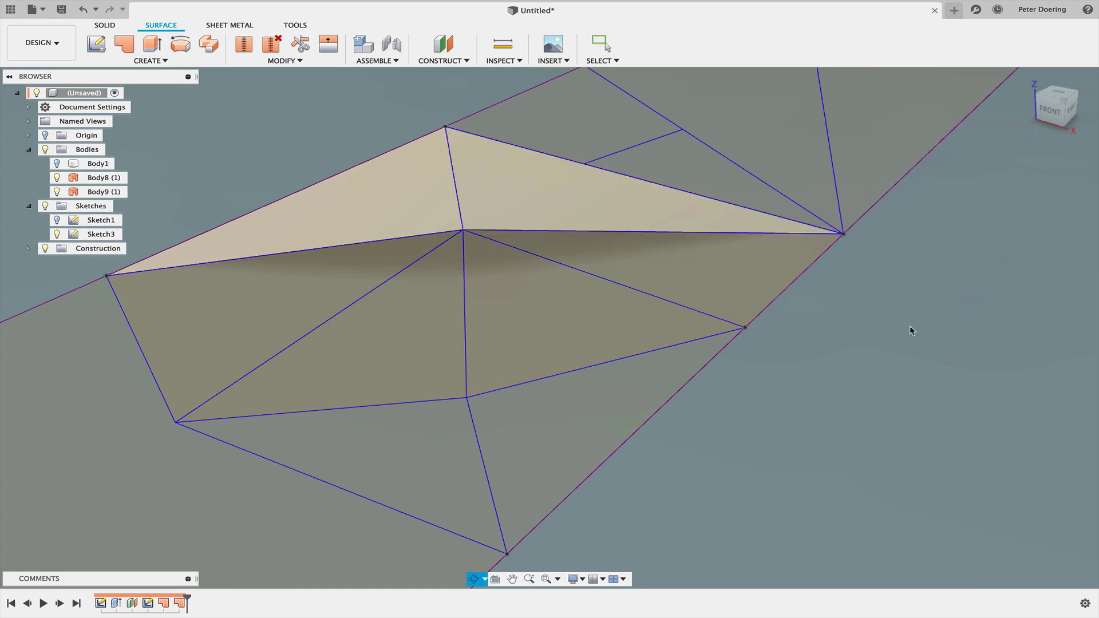
- Patch the triangle between the raised point and the stem's right edge, and the adjoining triangle below it, as new bodies
right_click(912, 330)
left_click(923, 336)
left_click(684, 289)
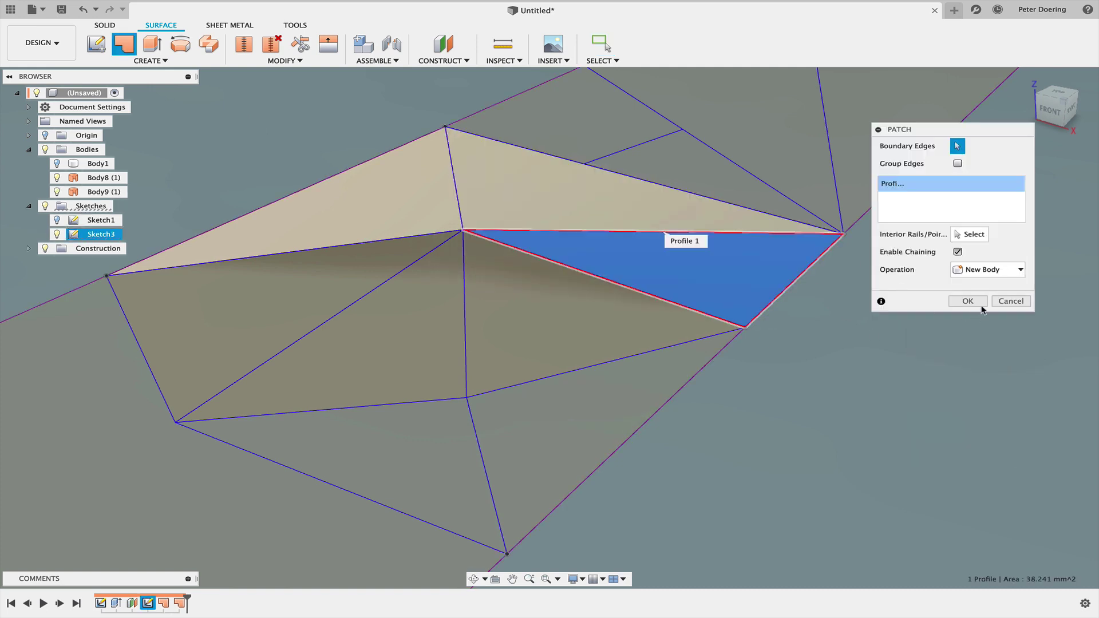
key("Return")
right_click(920, 366)
left_click(928, 367)
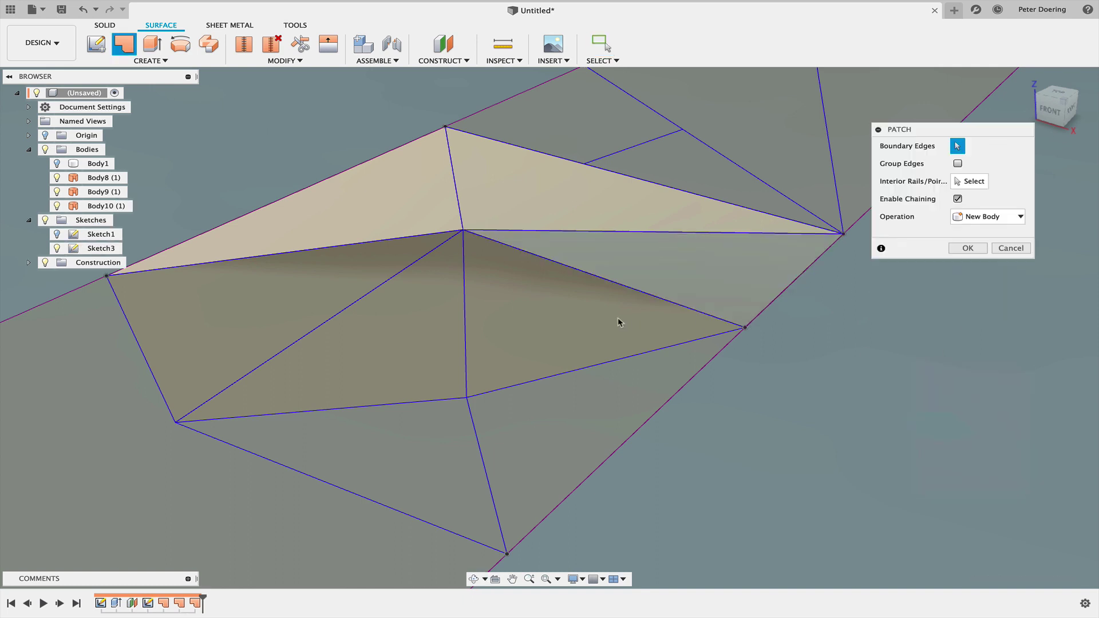
left_click(616, 321)
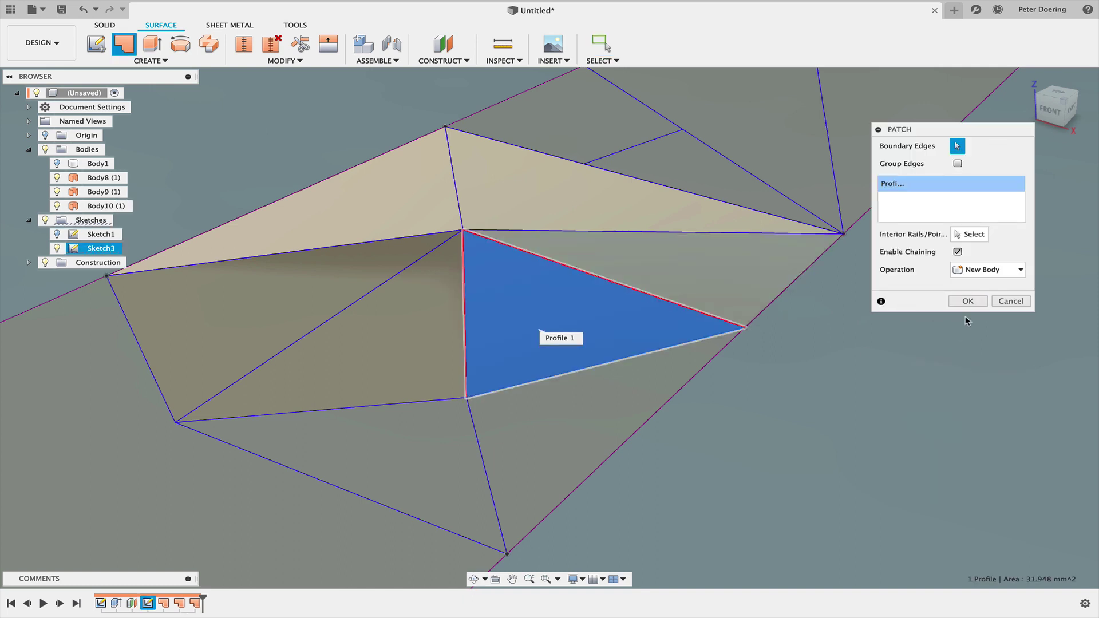
key("Return")
- Patch the two remaining triangles around the raised point that meet at the lower interior vertex, each as a new body
right_click(855, 332)
left_click(890, 342)
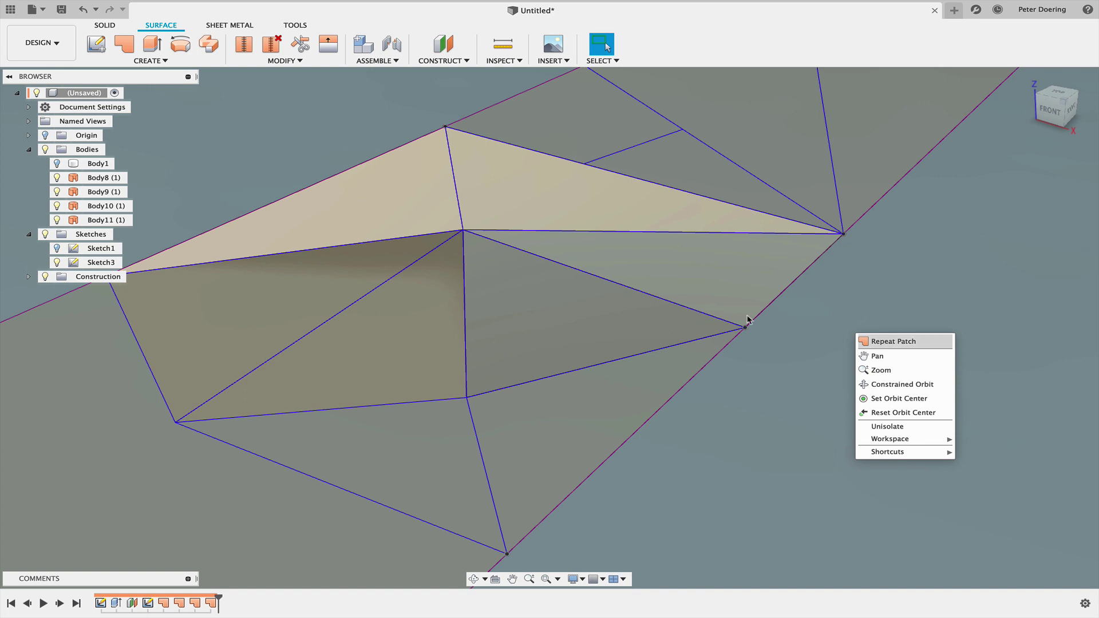
left_click(399, 320)
left_click(966, 301)
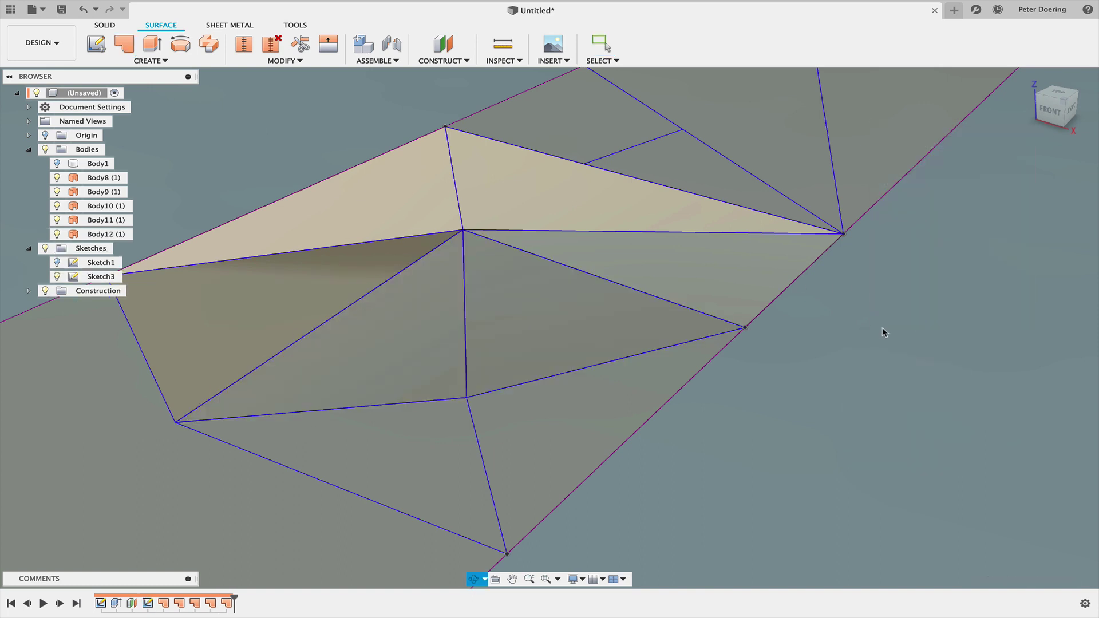
right_click(889, 332)
left_click(907, 338)
left_click(223, 299)
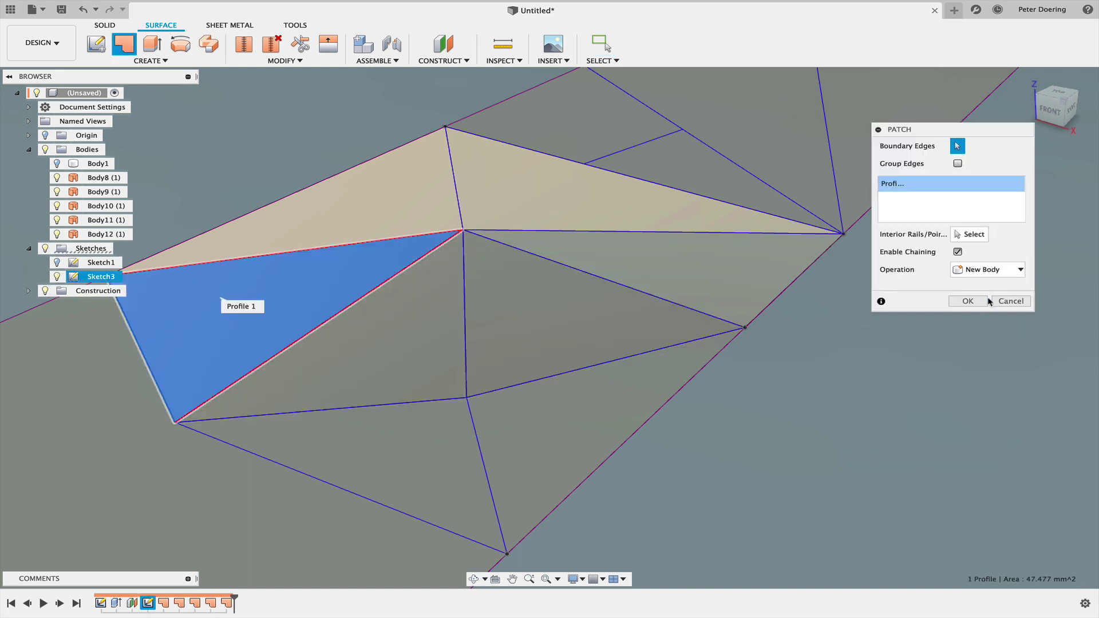
left_click(967, 301)
- Hide Sketch3 and stitch the six triangular patches into a single surface body
scroll(841, 302, "down", 3)
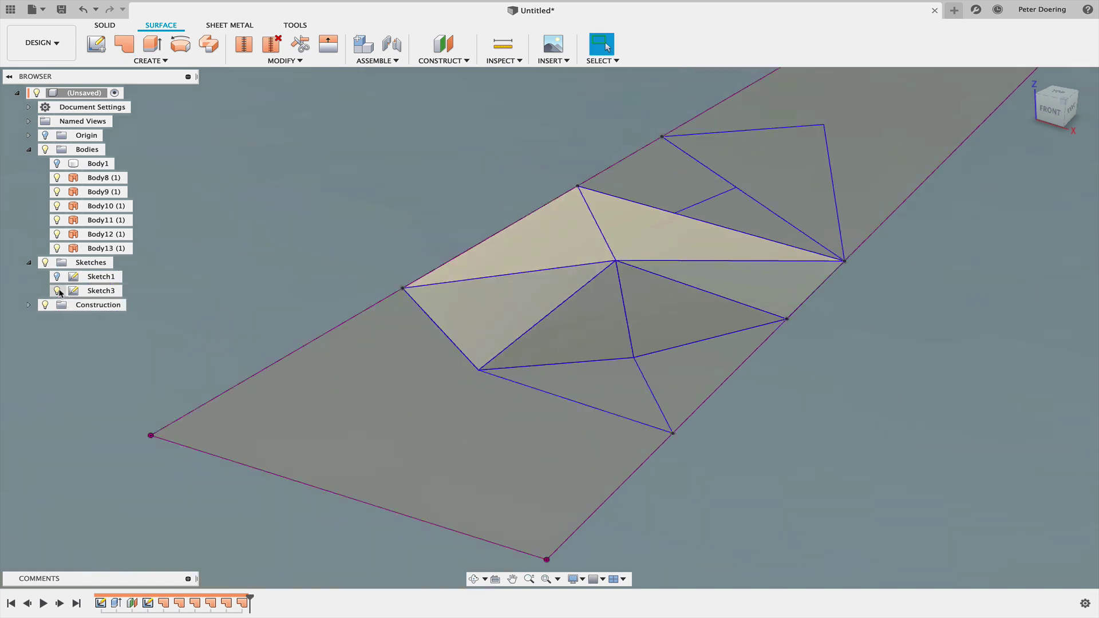
left_click(101, 290)
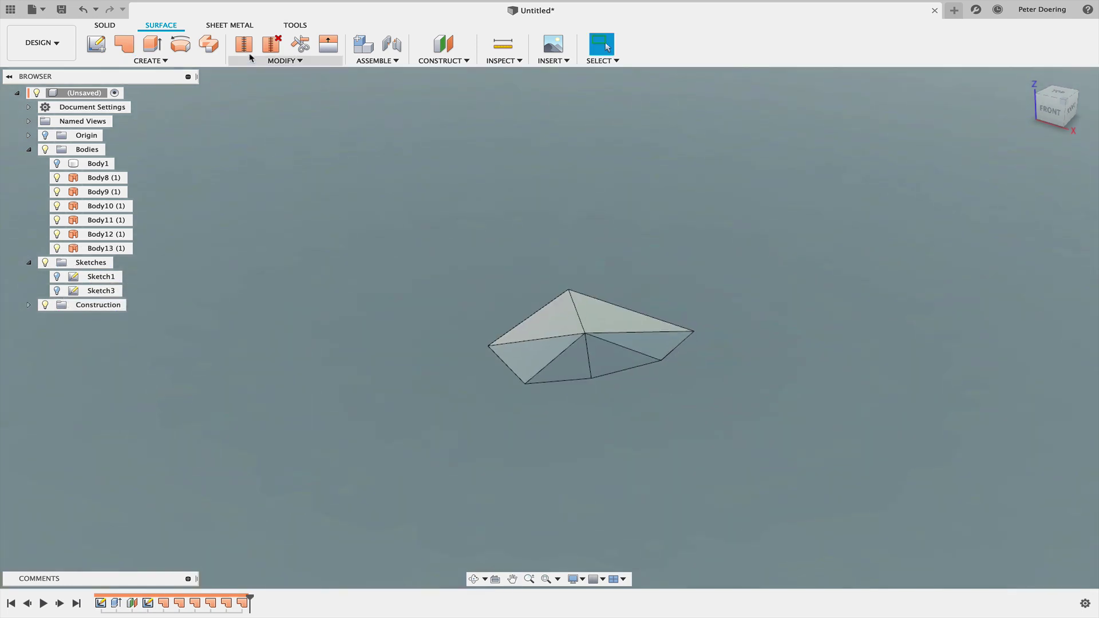
left_click(243, 43)
left_click_drag(722, 259, 519, 386)
key("Return")
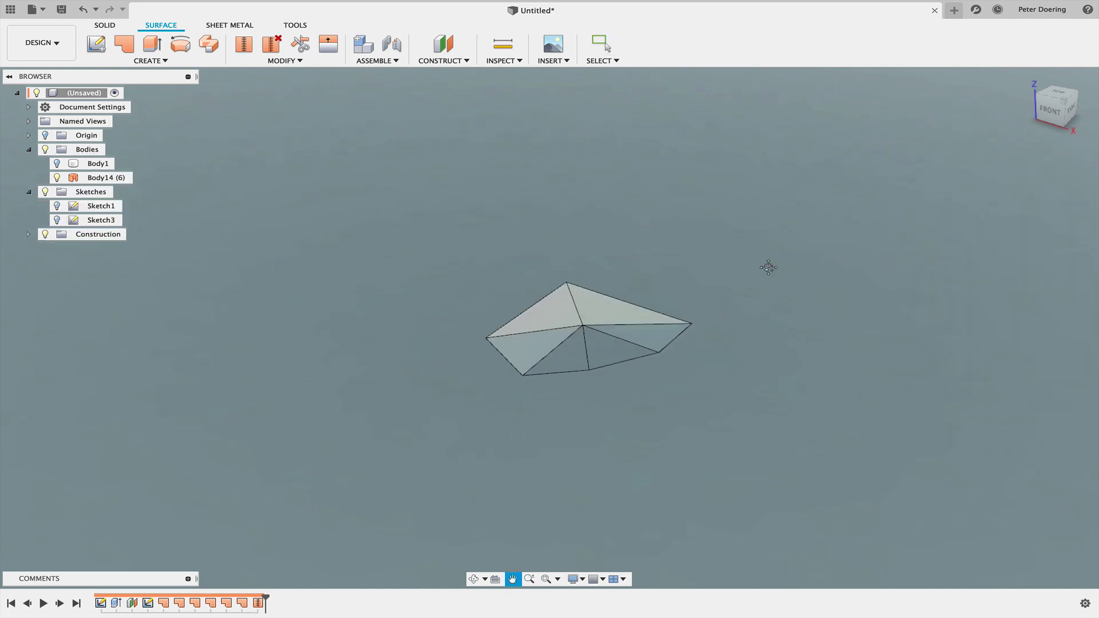
- Make the T-shaped solid Body1 visible again alongside the stitched surface
left_click(92, 164)
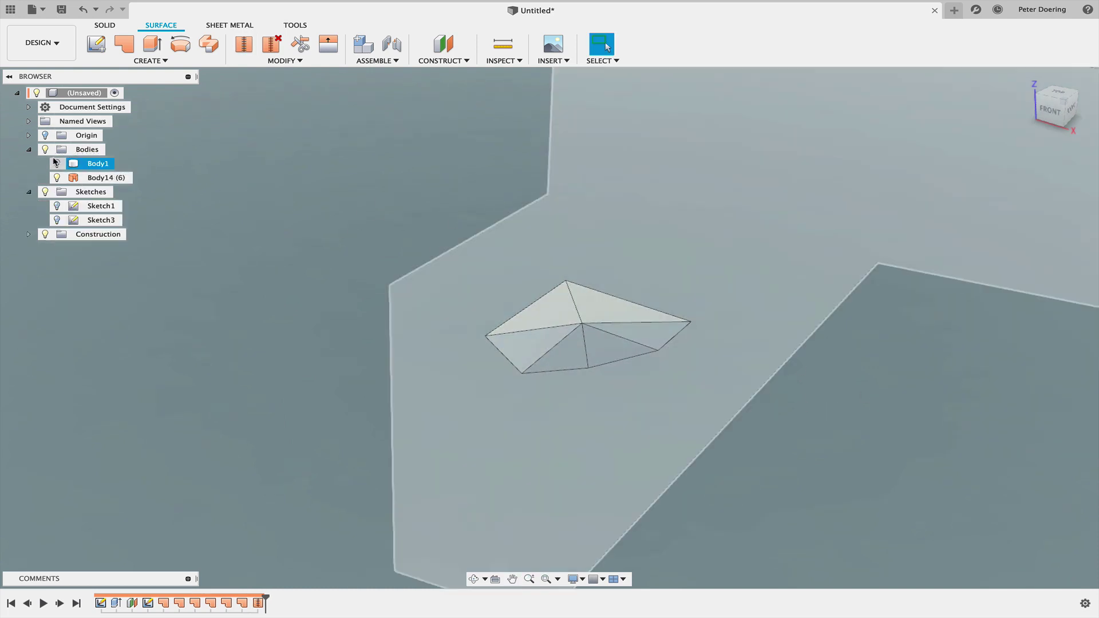
scroll(543, 241, "down", 6)
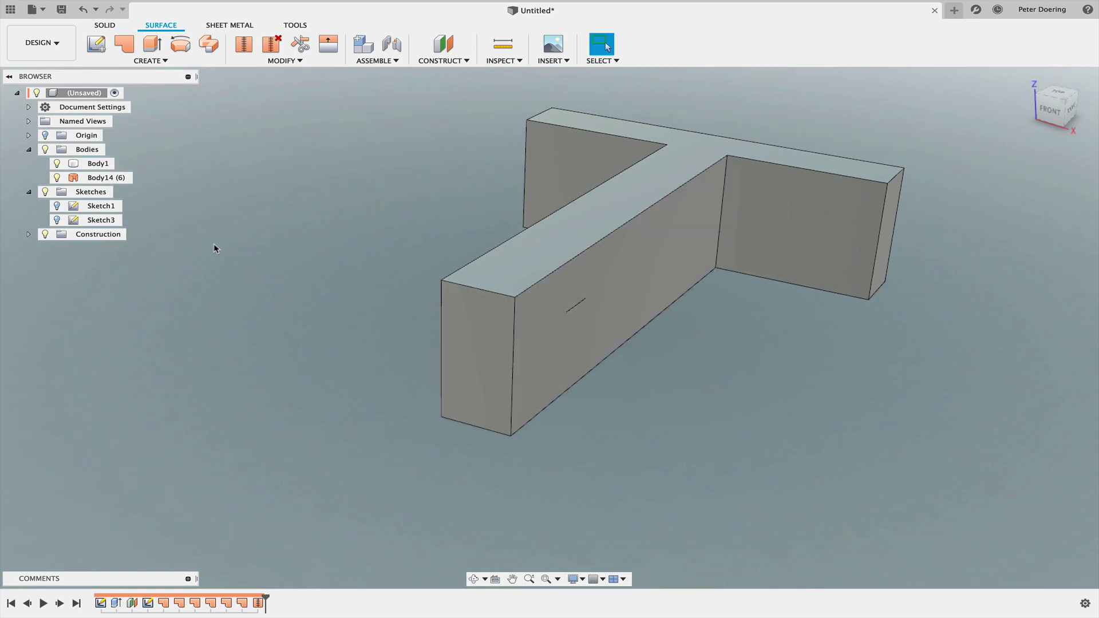
- Highlight the stitched surface body Body14 and examine how it sits within the T-shaped solid's stem
left_click(103, 177)
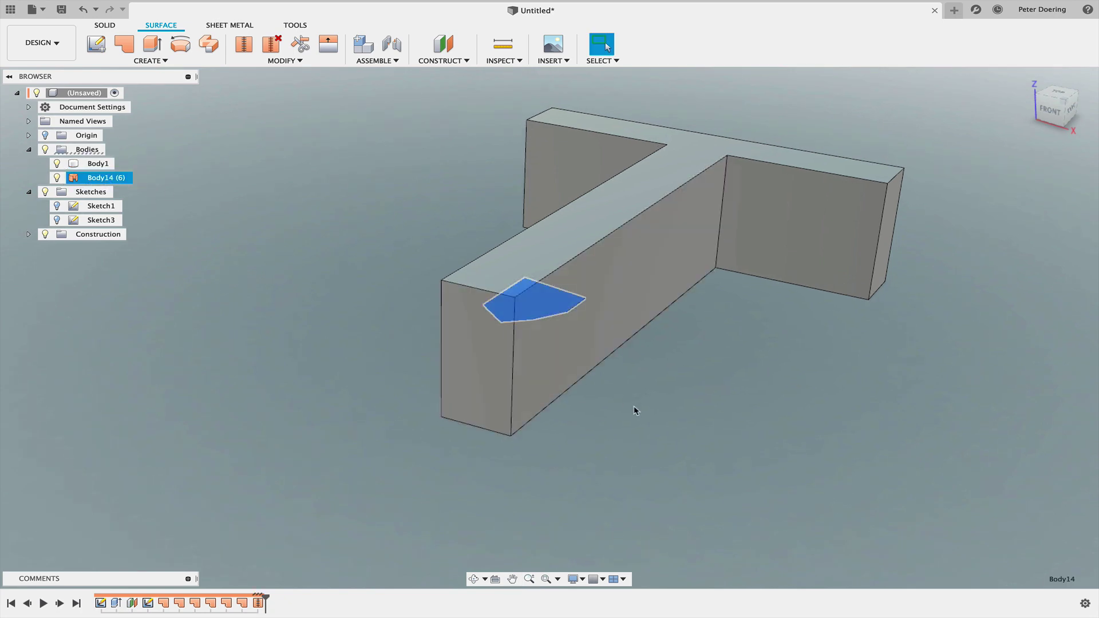
middle_click_drag(635, 410, 599, 412, "shift")
middle_click_drag(641, 302, 671, 358, "shift")
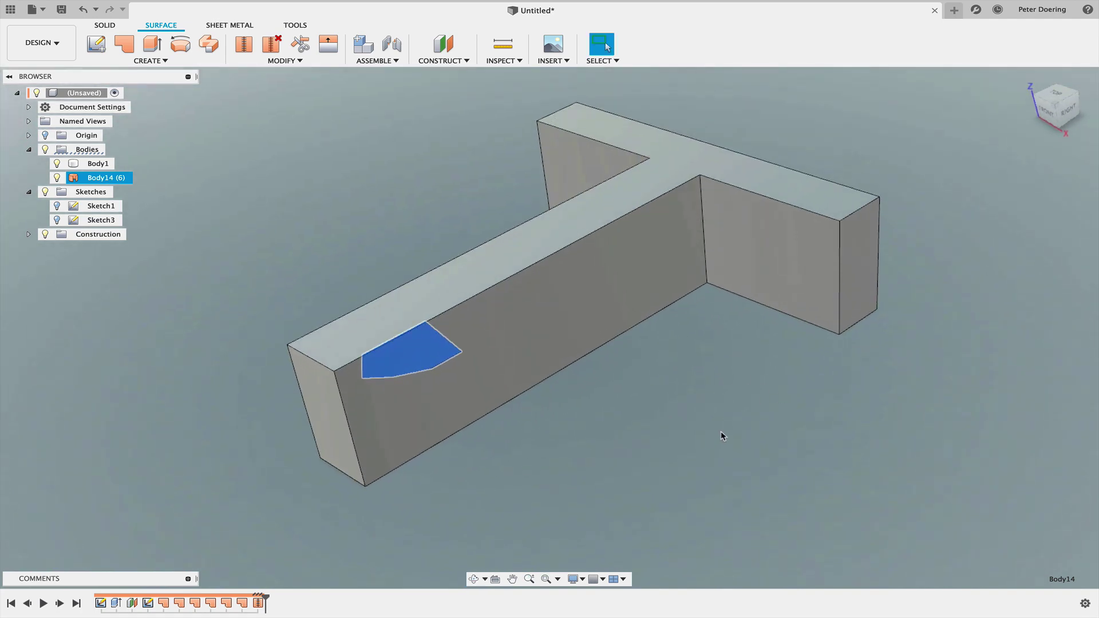
- Switch to Blender and dismiss its startup splash screen
key("ctrl+Right")
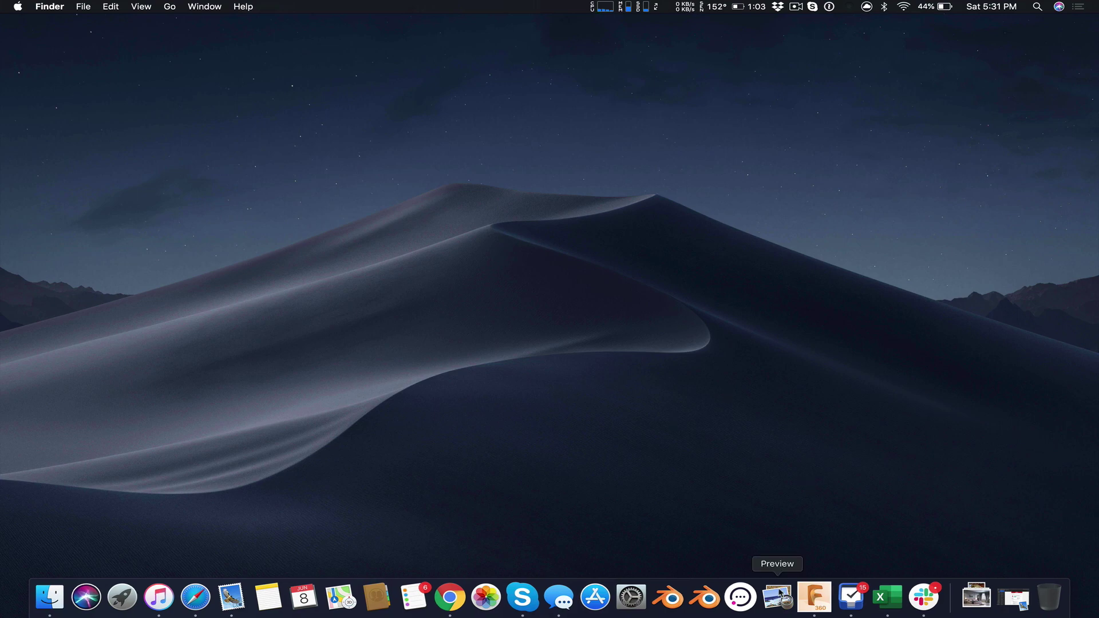
left_click(714, 601)
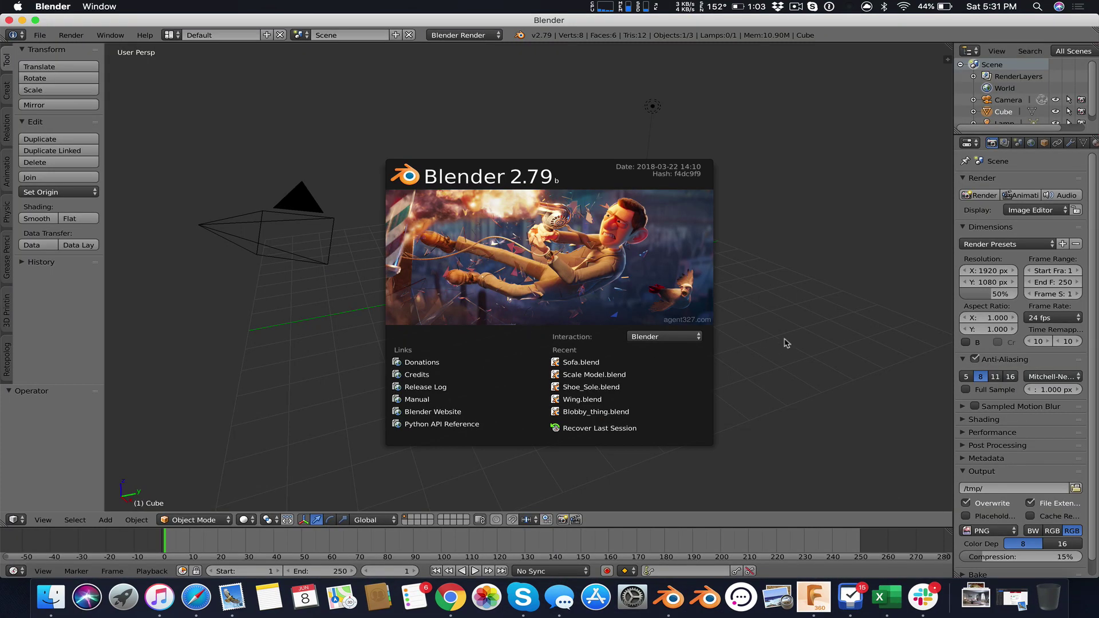
left_click(787, 343)
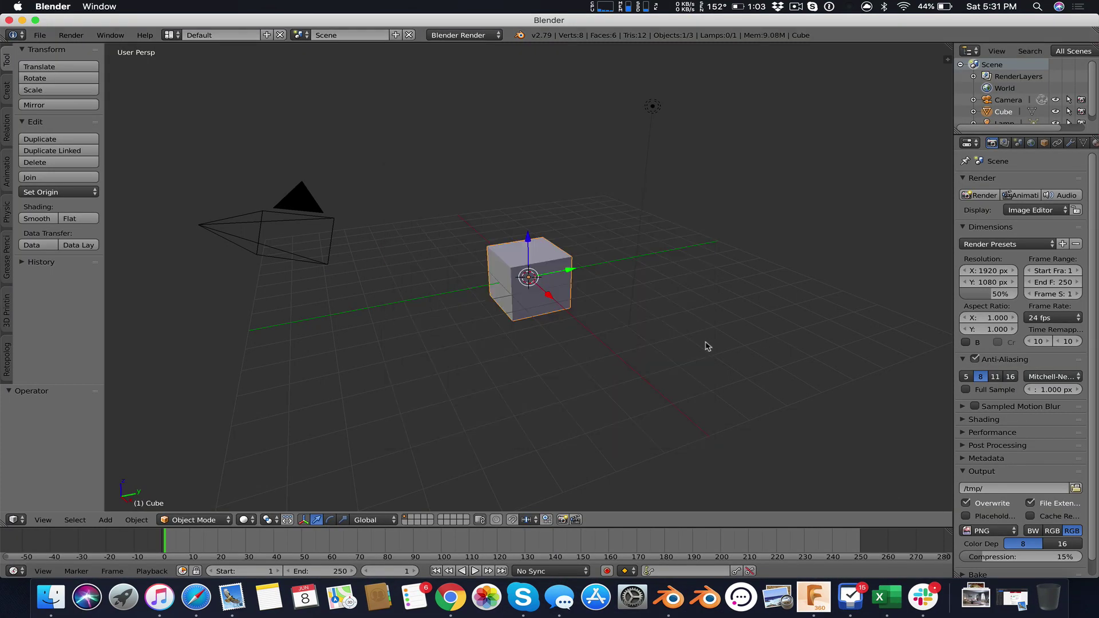
- Delete the default cube from the scene
middle_click_drag(677, 343, 614, 360)
key("s")
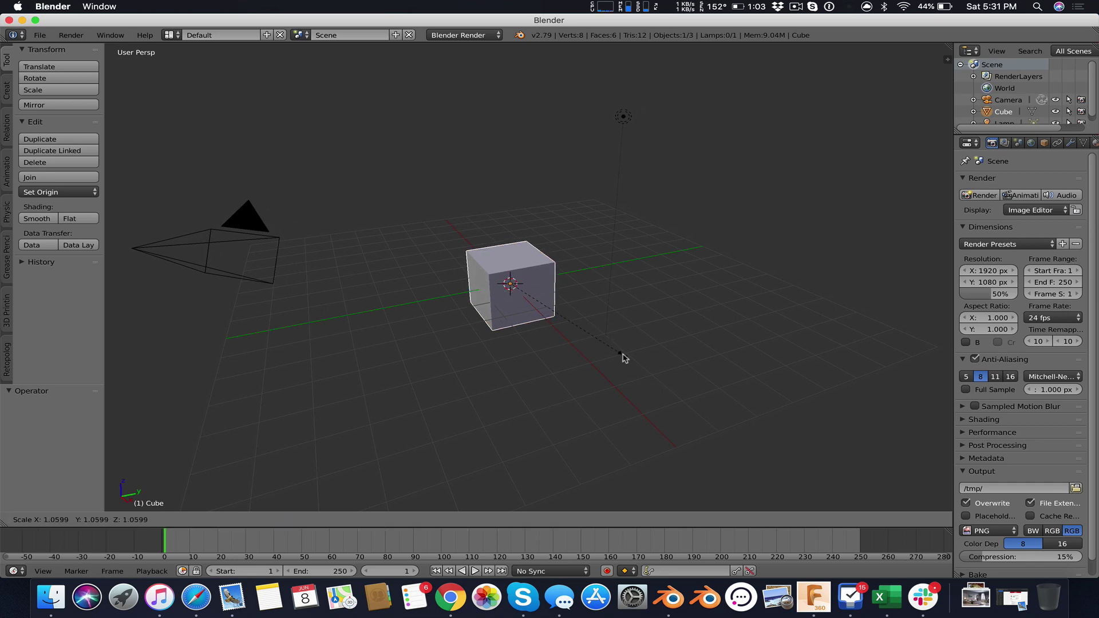
key("Escape")
key("x")
left_click(601, 355)
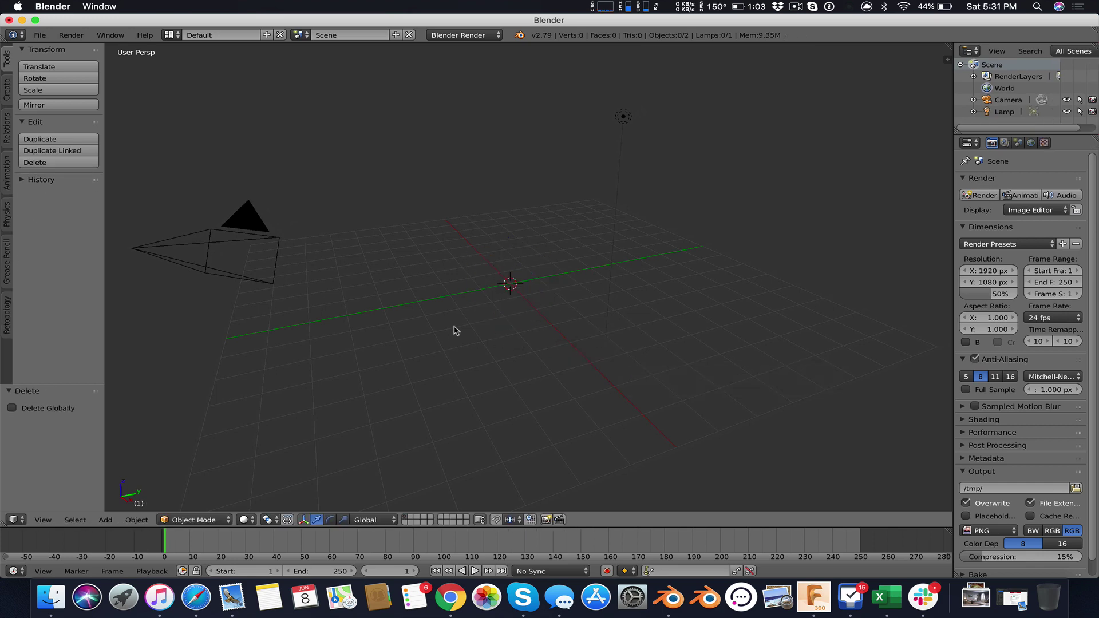
- Switch the viewport to orthographic projection and look at the scene from the top
key("q")
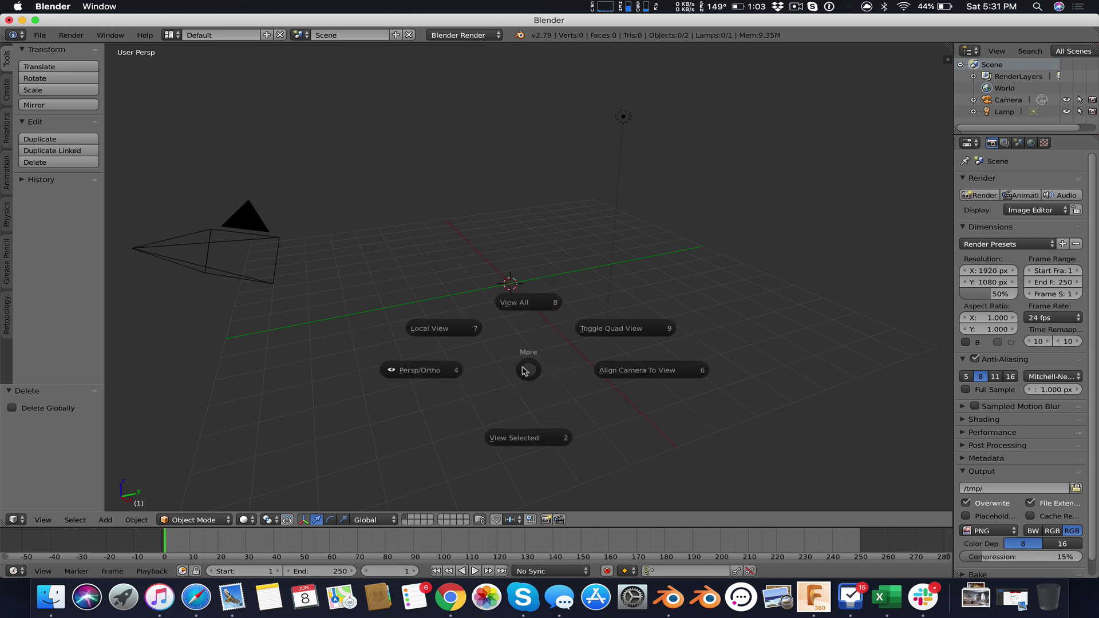
left_click(426, 375)
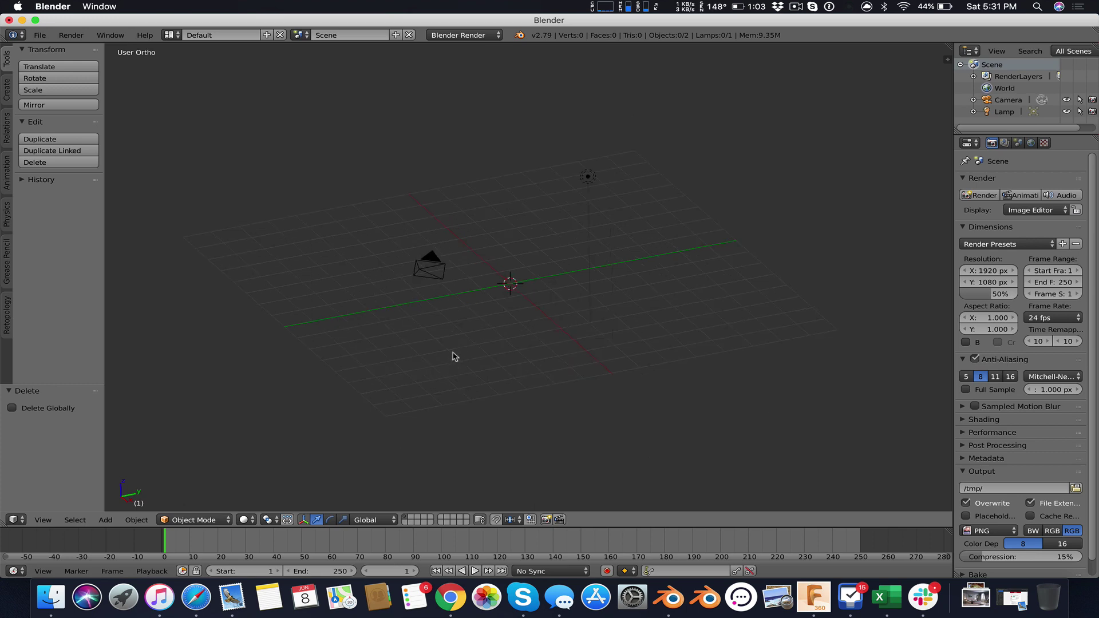
middle_click_drag(449, 355, 450, 362, "shift")
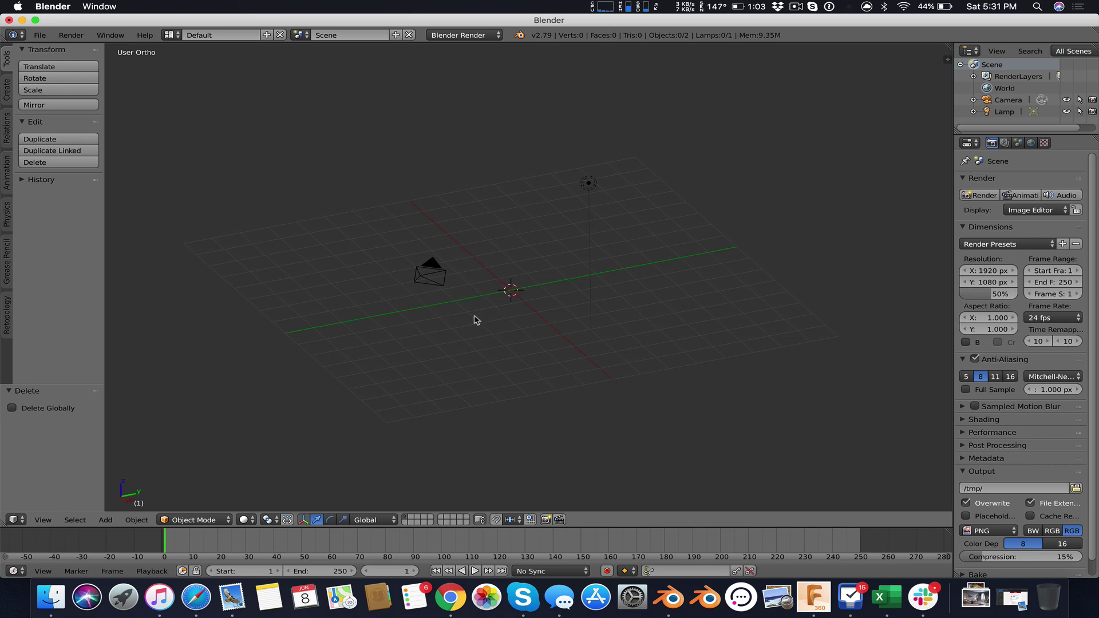
key("q")
left_click(484, 253)
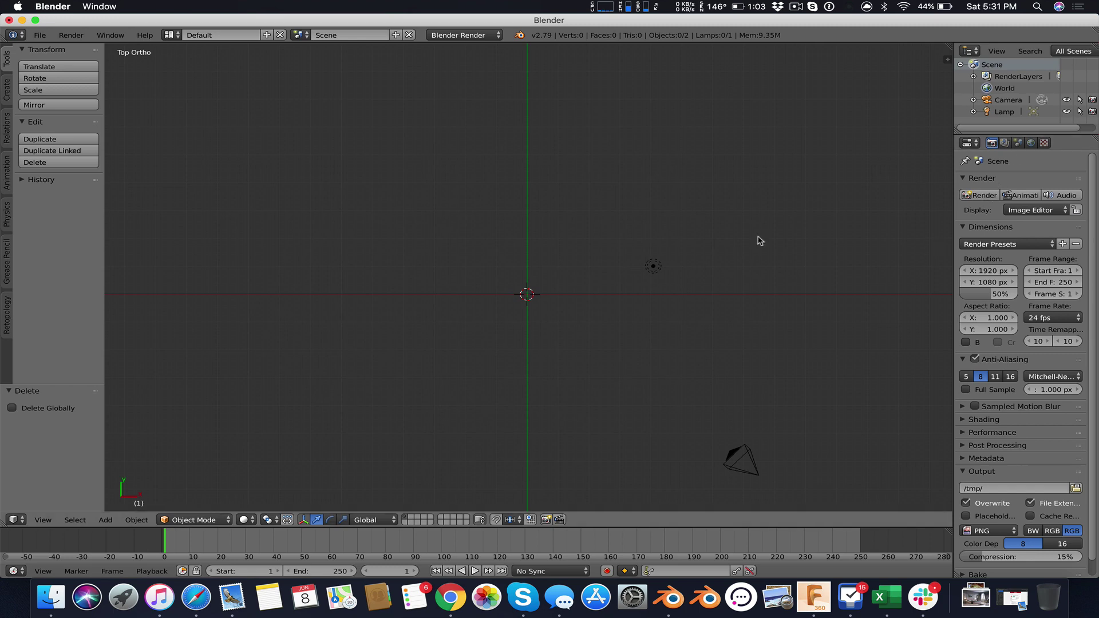
- Set the scene's unit preset to Millimeters
left_click(1018, 143)
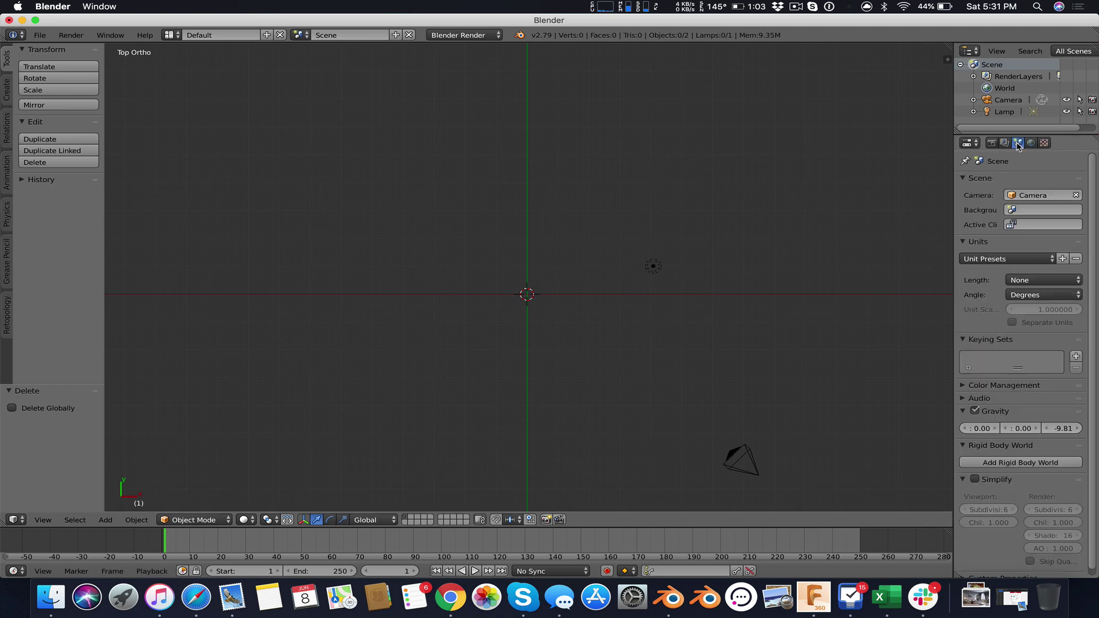
left_click(992, 260)
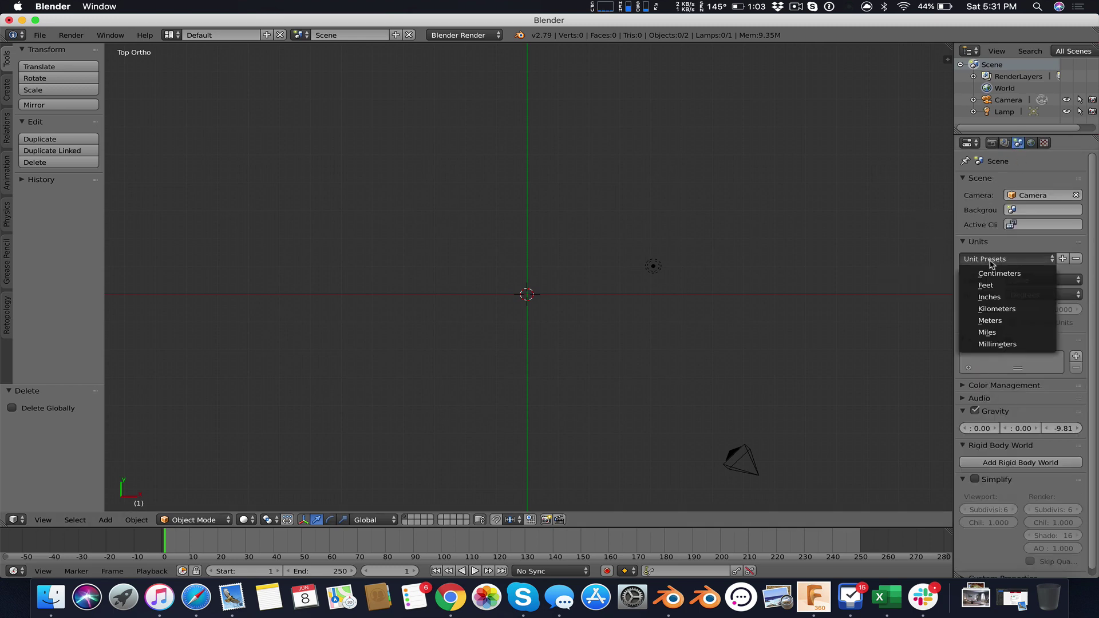
left_click(994, 349)
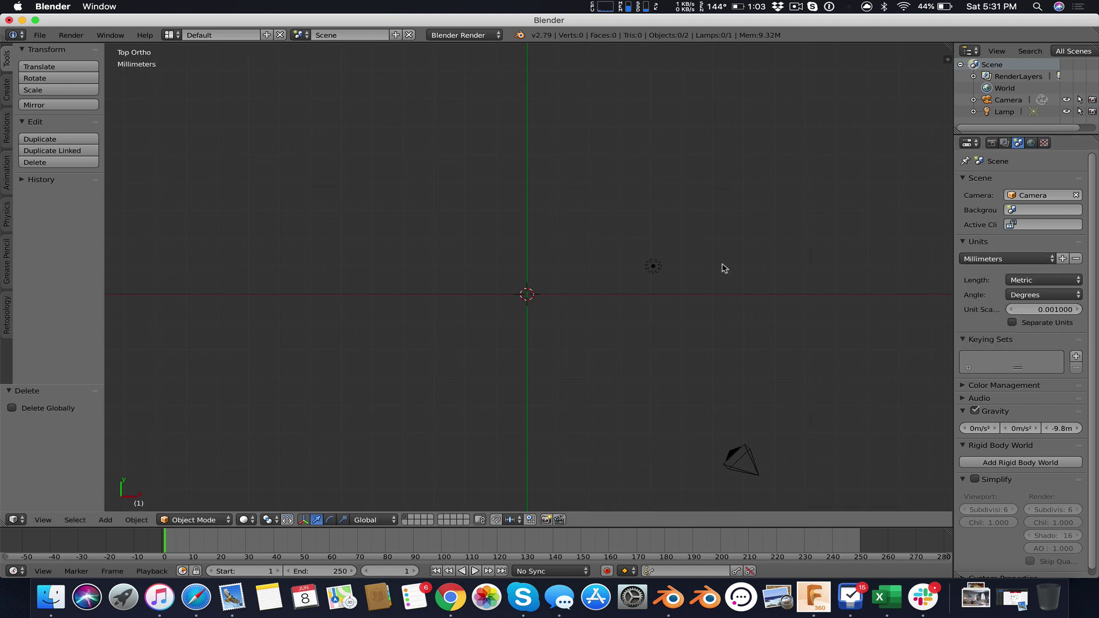
- Add a mesh plane at the scene origin
key("shift+a")
mouse_move(721, 269)
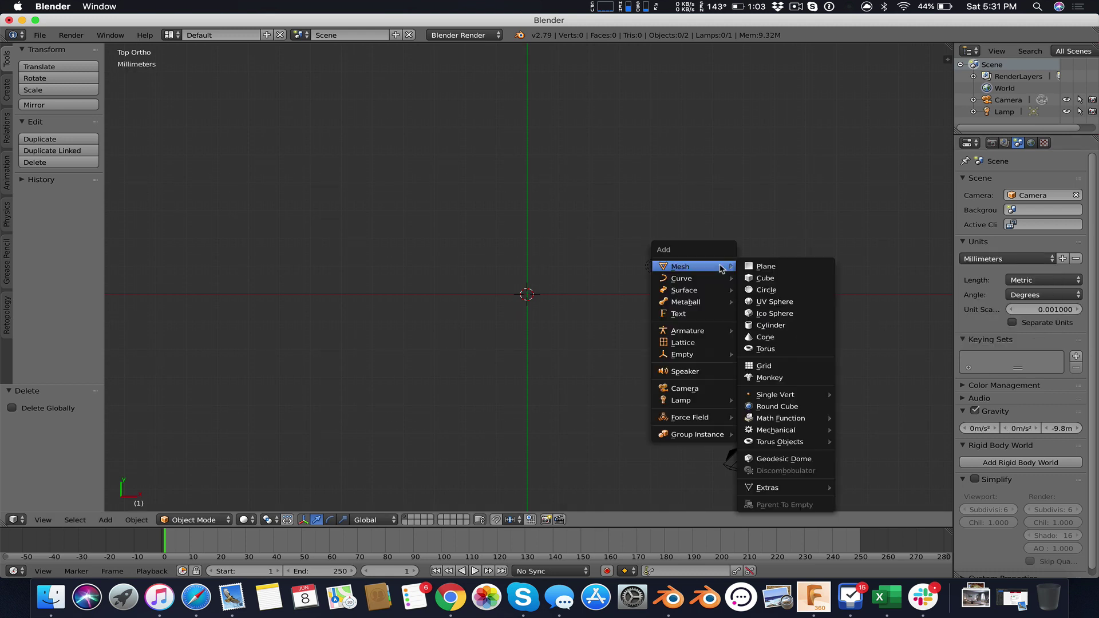
left_click(762, 266)
scroll(614, 247, "up", 4)
scroll(607, 252, "down", 20)
scroll(605, 259, "down", 5)
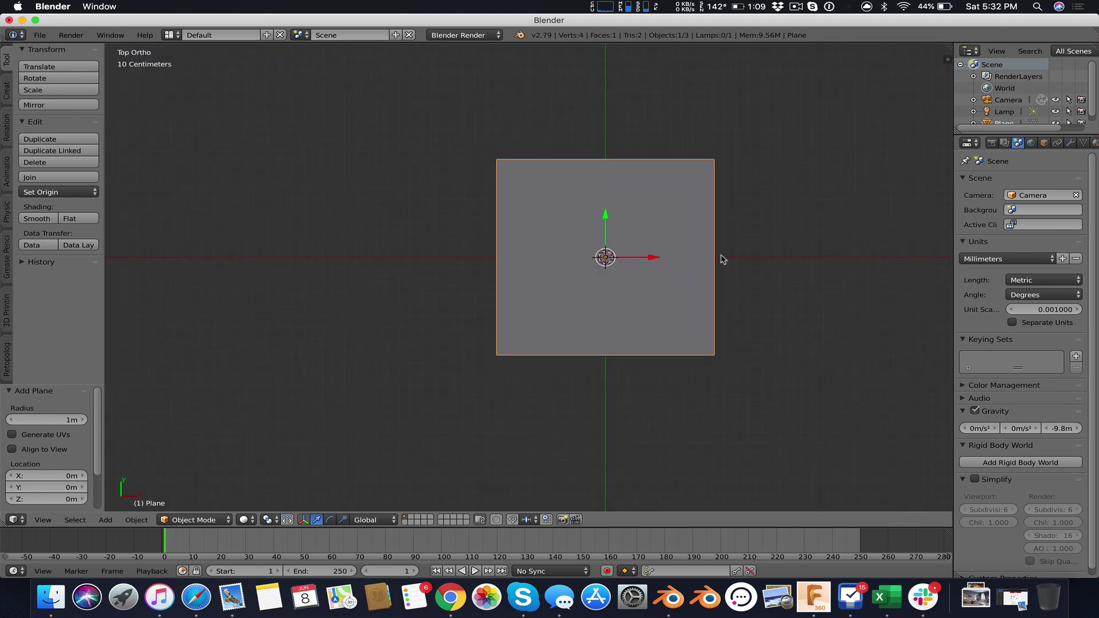
- Show the plane's transform values and scale it uniformly by 0.1
key("n")
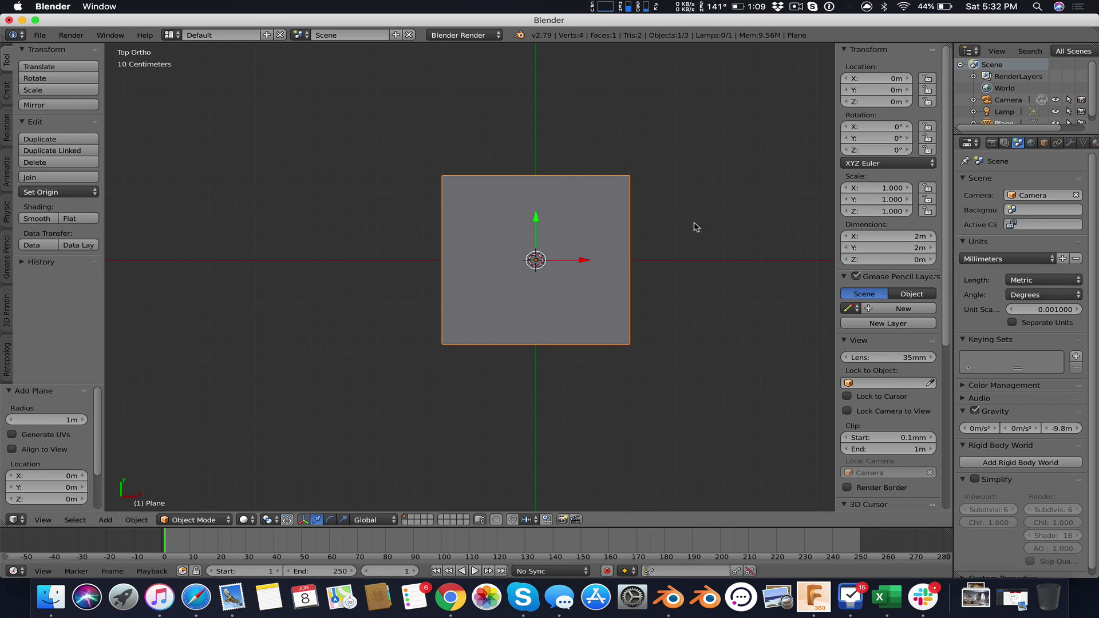
type("s")
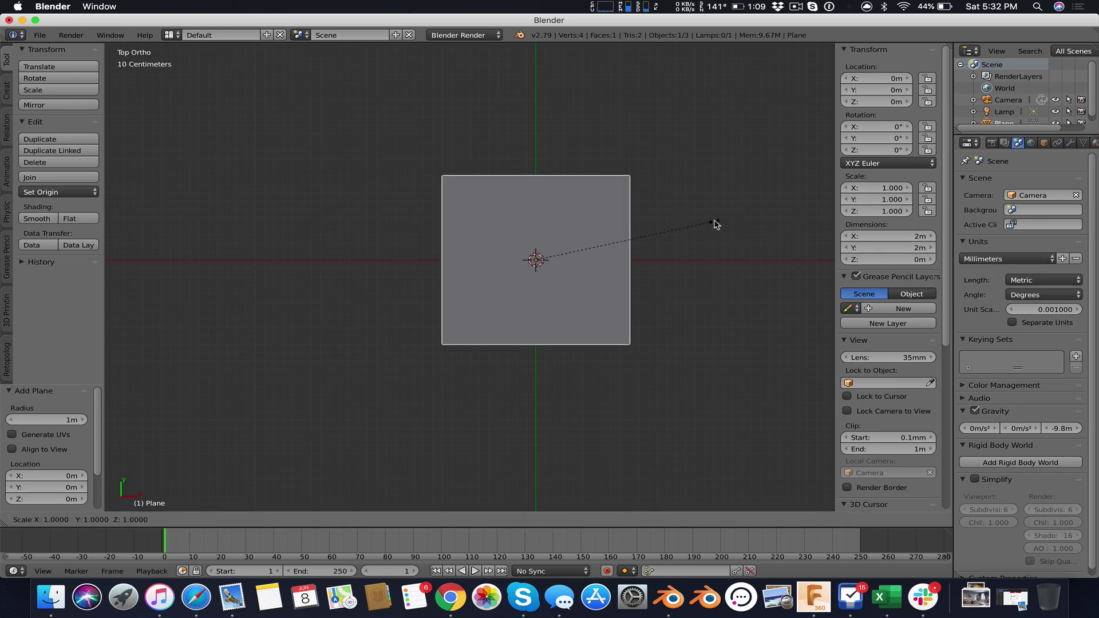
type(".1")
key("Return")
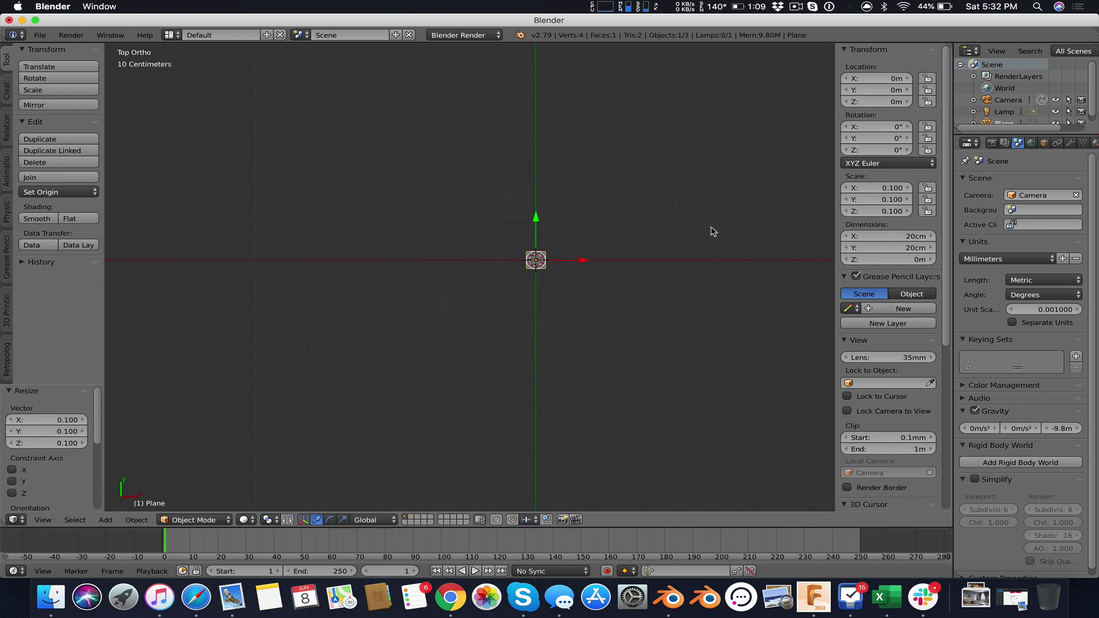
scroll(533, 265, "up", 10)
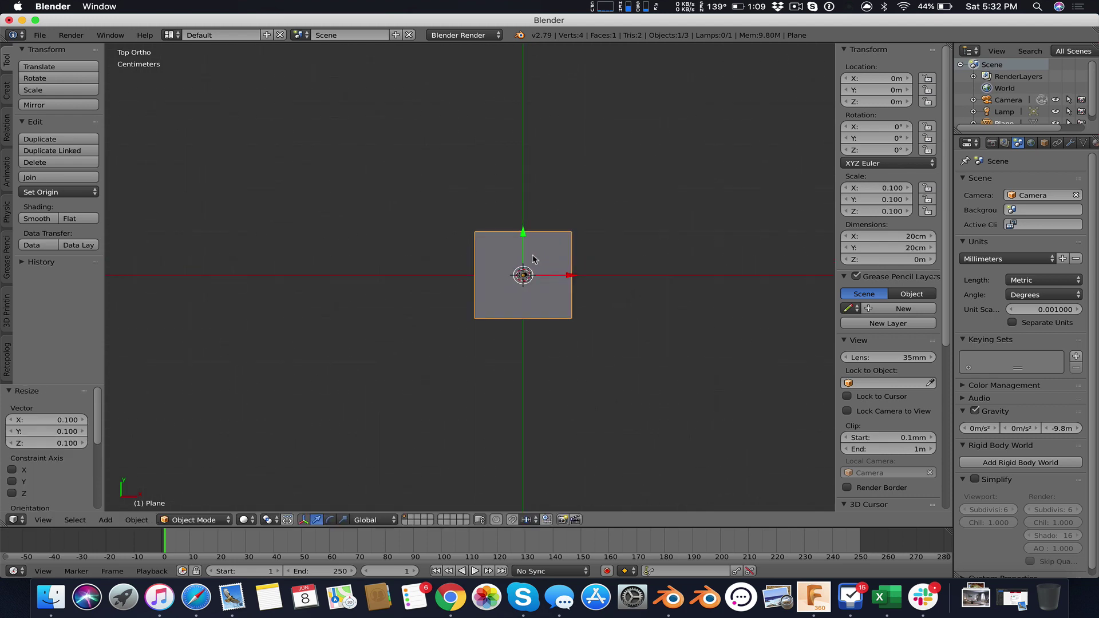
scroll(584, 266, "up", 3)
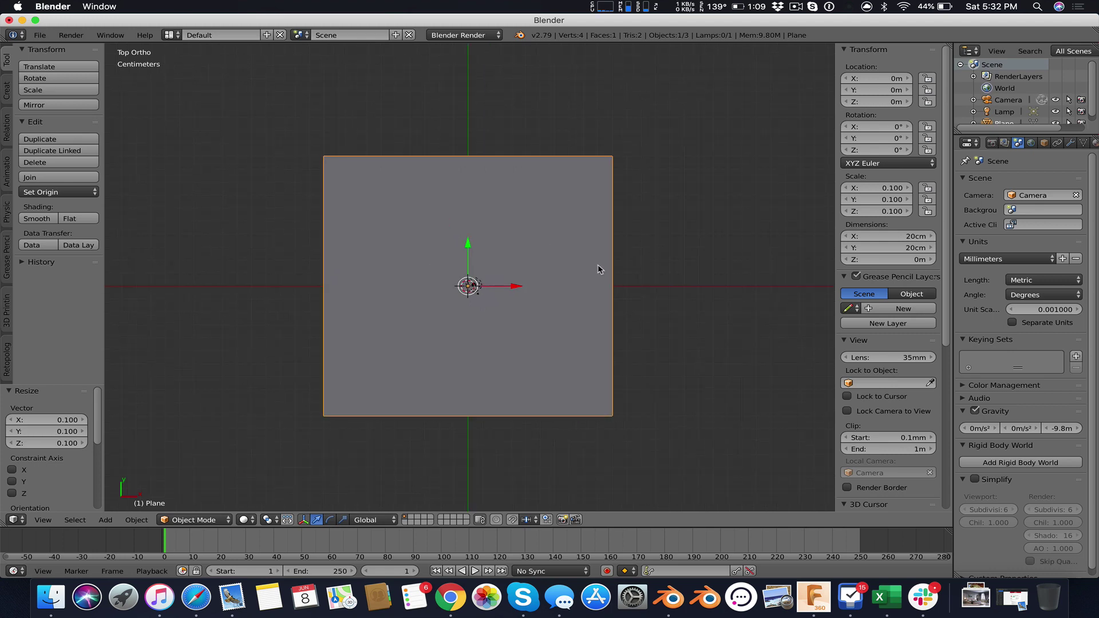
- Apply the plane's rotation and scale, and hide the transform values again
key("ctrl+a")
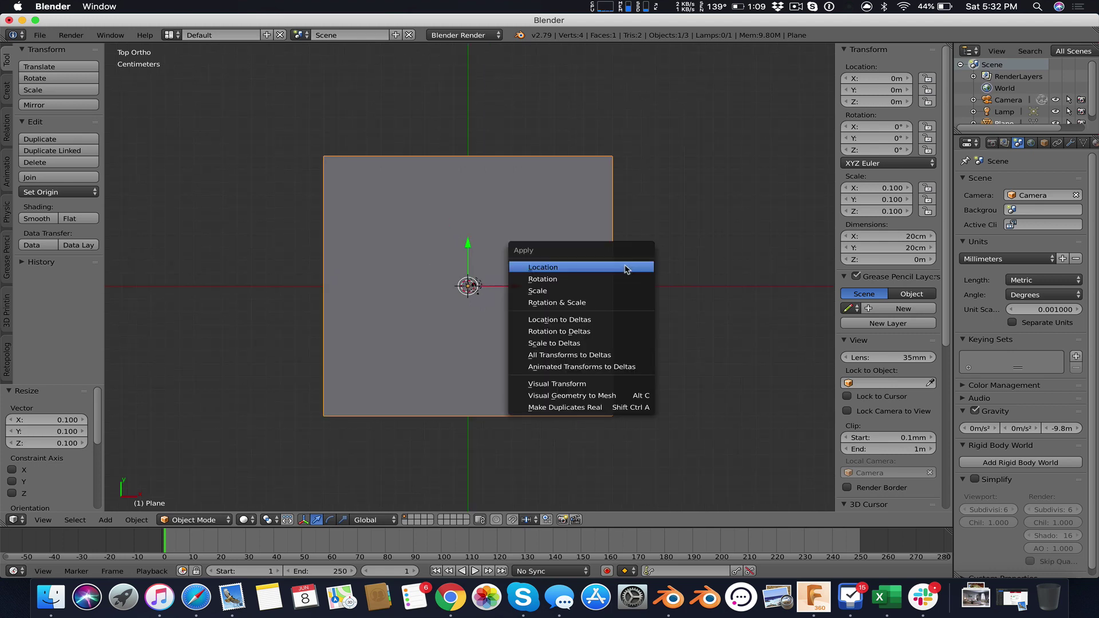
left_click(598, 303)
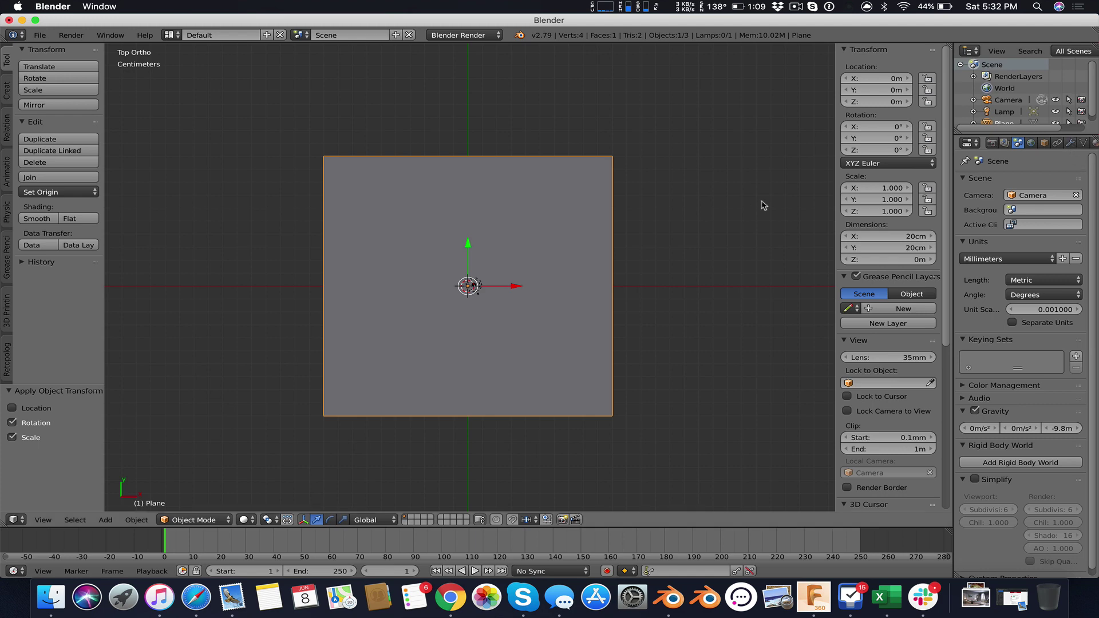
key("n")
middle_click_drag(774, 233, 769, 237, "shift")
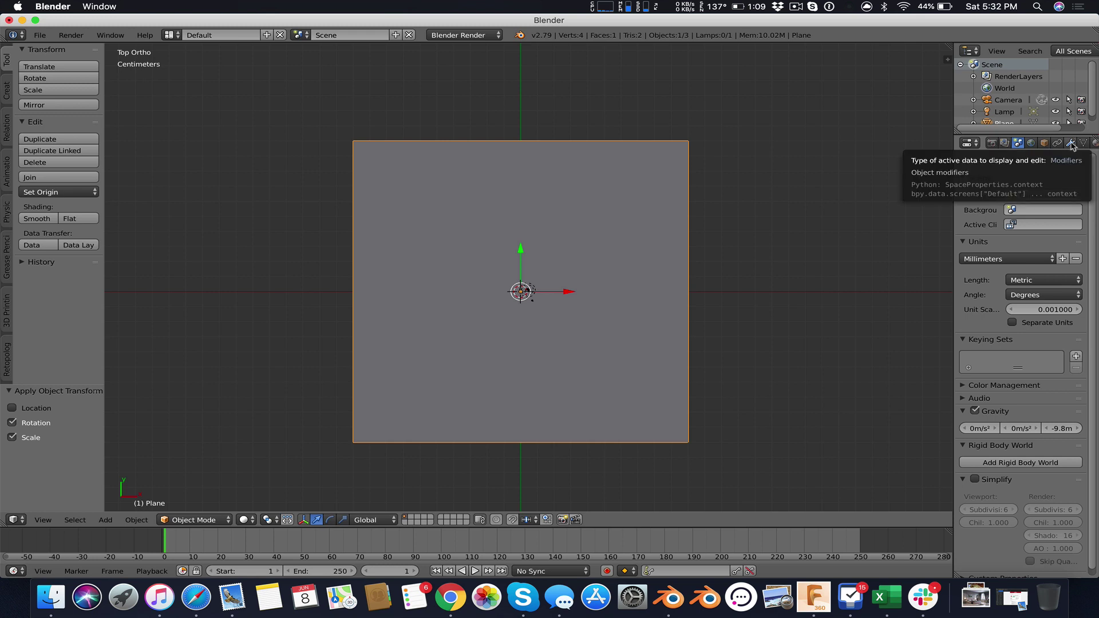
- Add a Subdivision Surface modifier to the plane and display it in wireframe shading
left_click(1071, 144)
left_click(1024, 182)
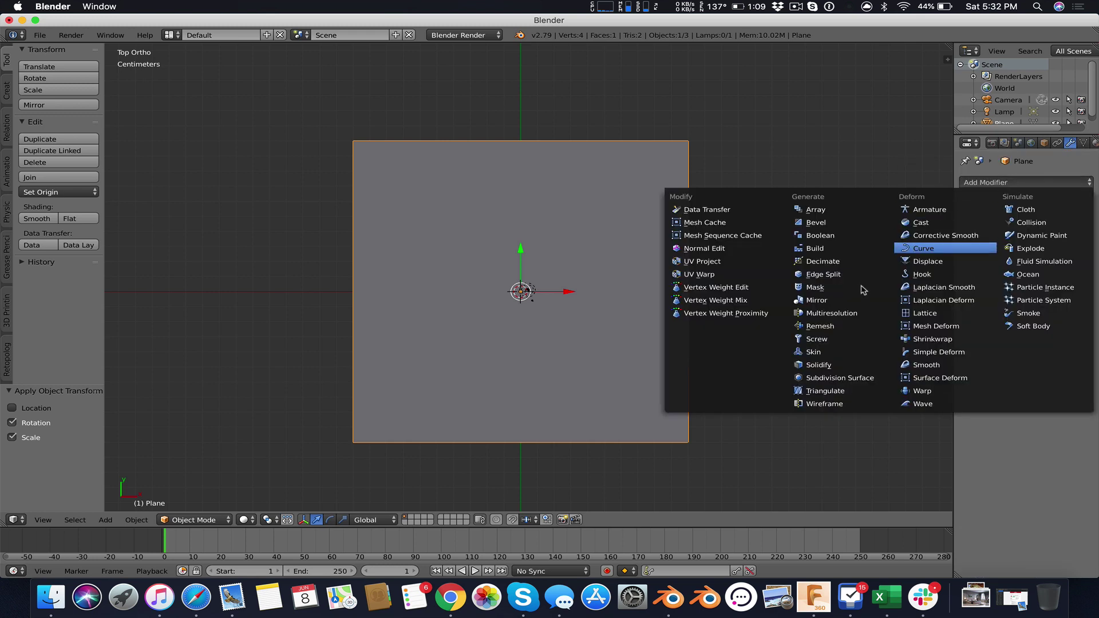
left_click(842, 378)
scroll(744, 286, "right", 1)
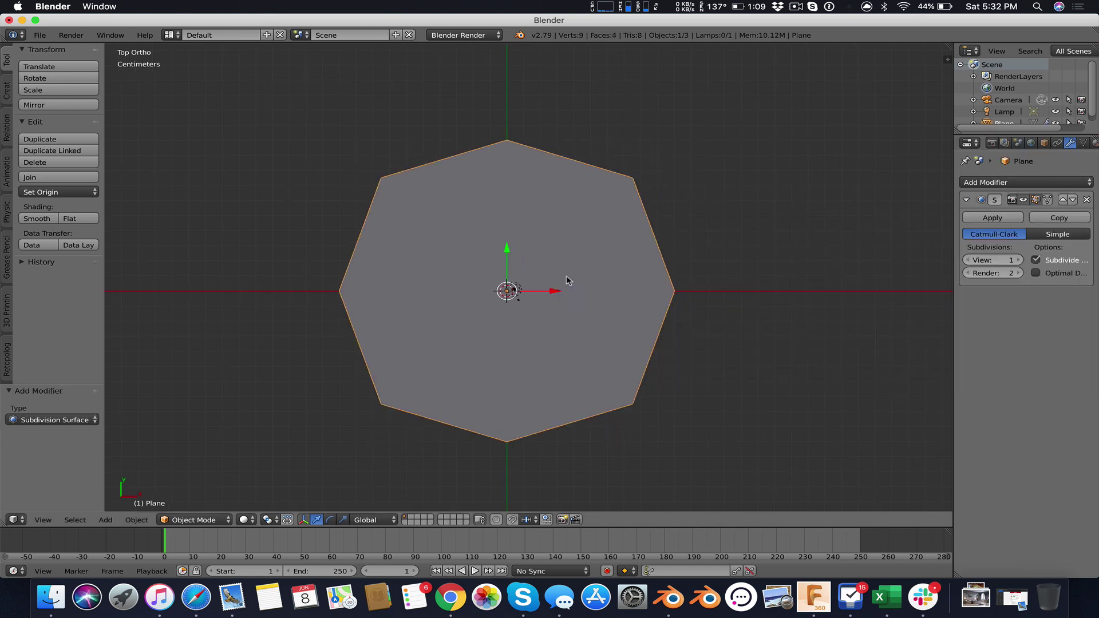
key("z")
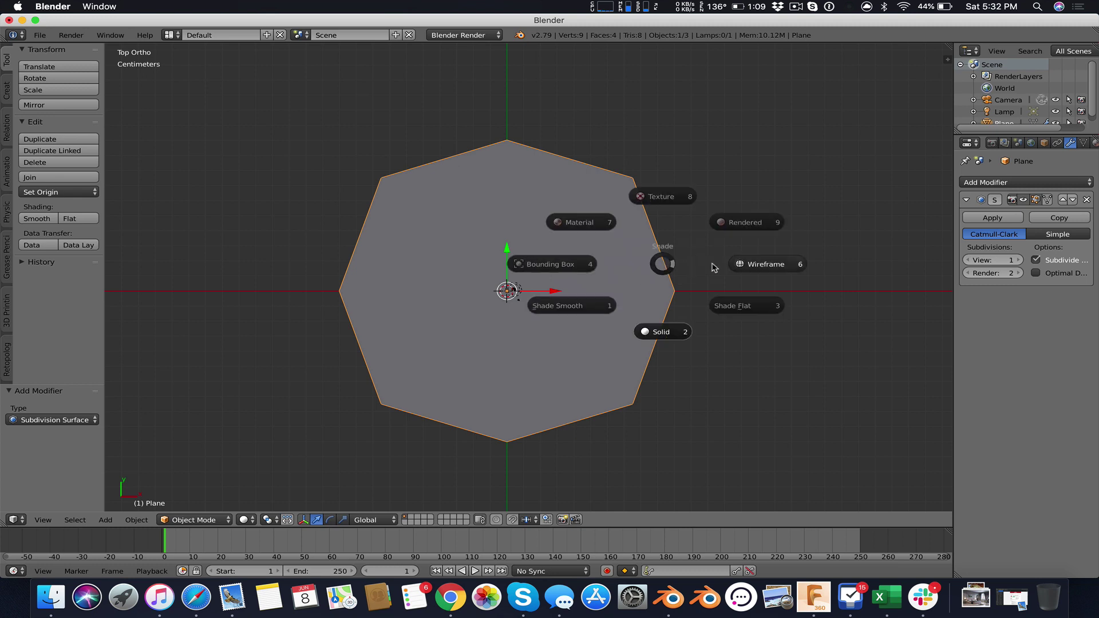
left_click(759, 264)
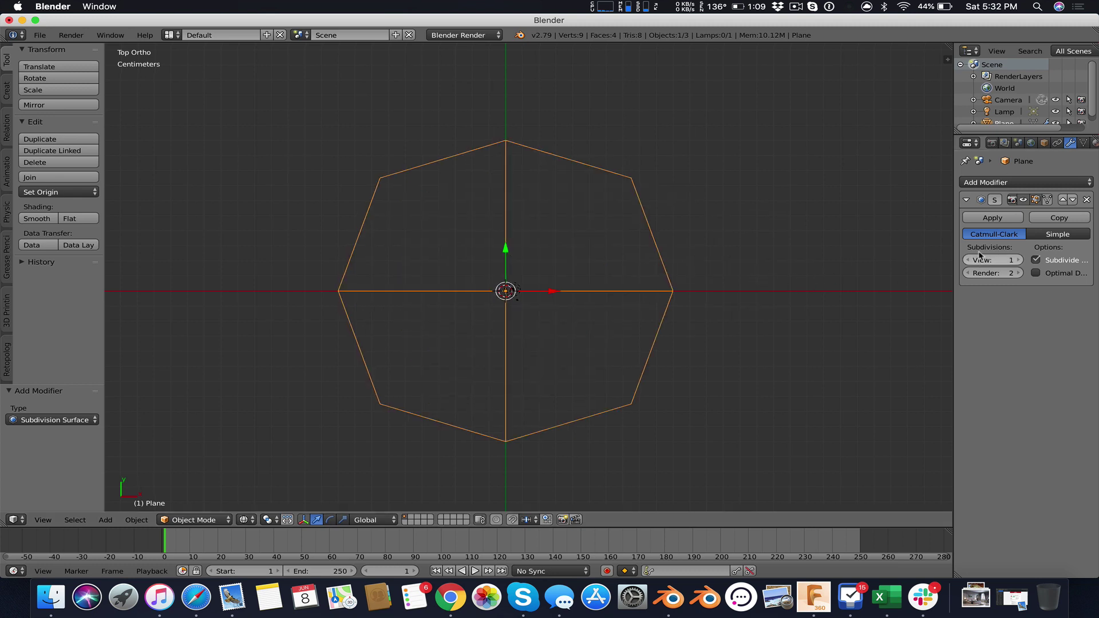
- Set the Subdivision Surface modifier to Simple with 5 view subdivisions and apply it to the plane
left_click(1058, 234)
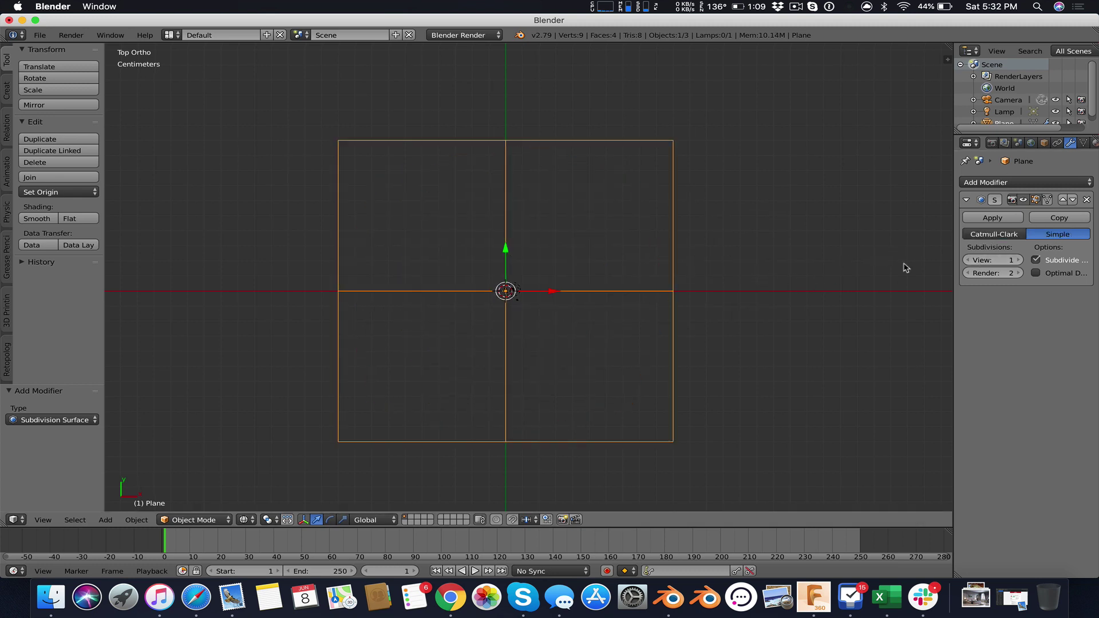
left_click(1018, 261)
left_click(1019, 261)
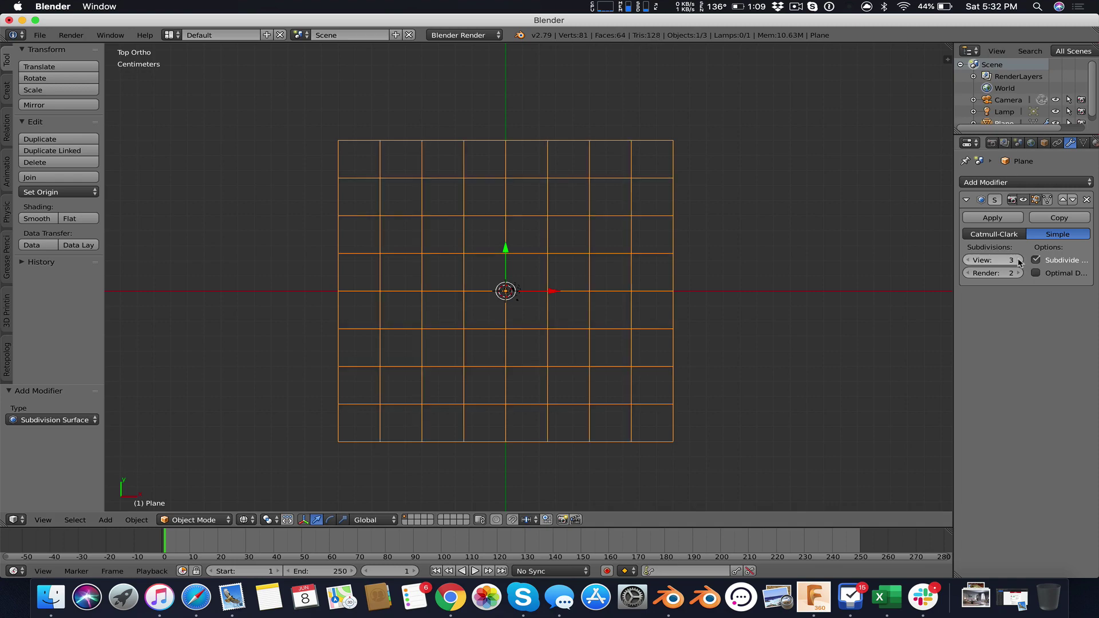
left_click(1019, 260)
left_click(1019, 261)
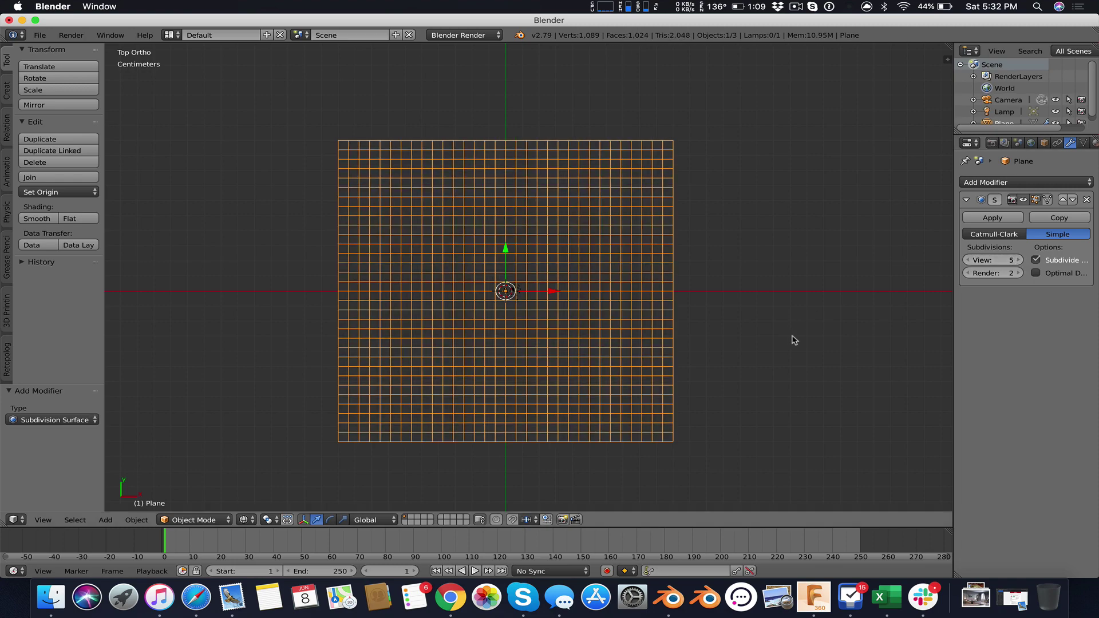
middle_click_drag(741, 359, 741, 317)
left_click(993, 218)
- Enter Edit Mode on the subdivided plane
key("Tab")
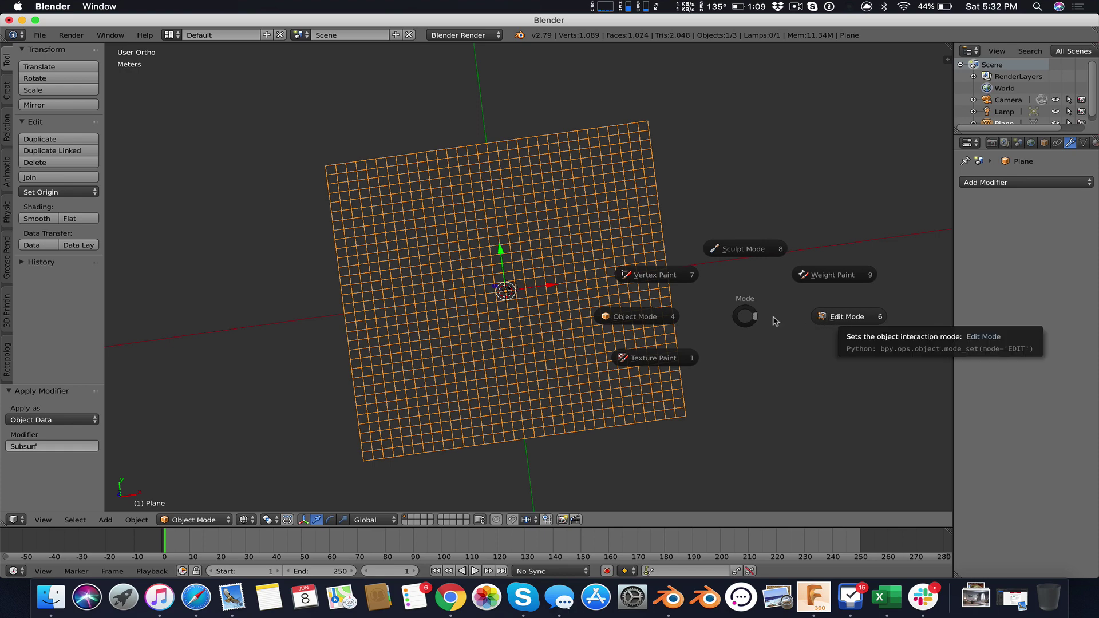
left_click(847, 316)
middle_click_drag(535, 332, 549, 300)
scroll(590, 283, "up", 1)
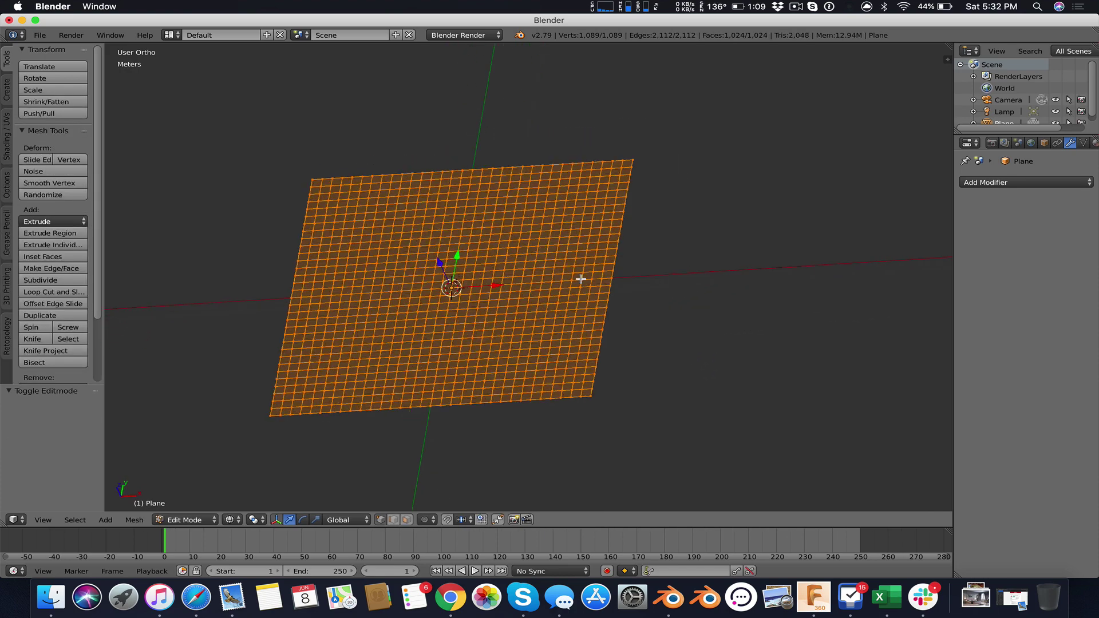
- Raise a single vertex near the centre of the grid about 1.55 mm along the Z axis
scroll(397, 304, "up", 4)
middle_click_drag(431, 304, 450, 259)
right_click(492, 275)
left_click_drag(485, 243, 482, 237)
right_click(631, 319)
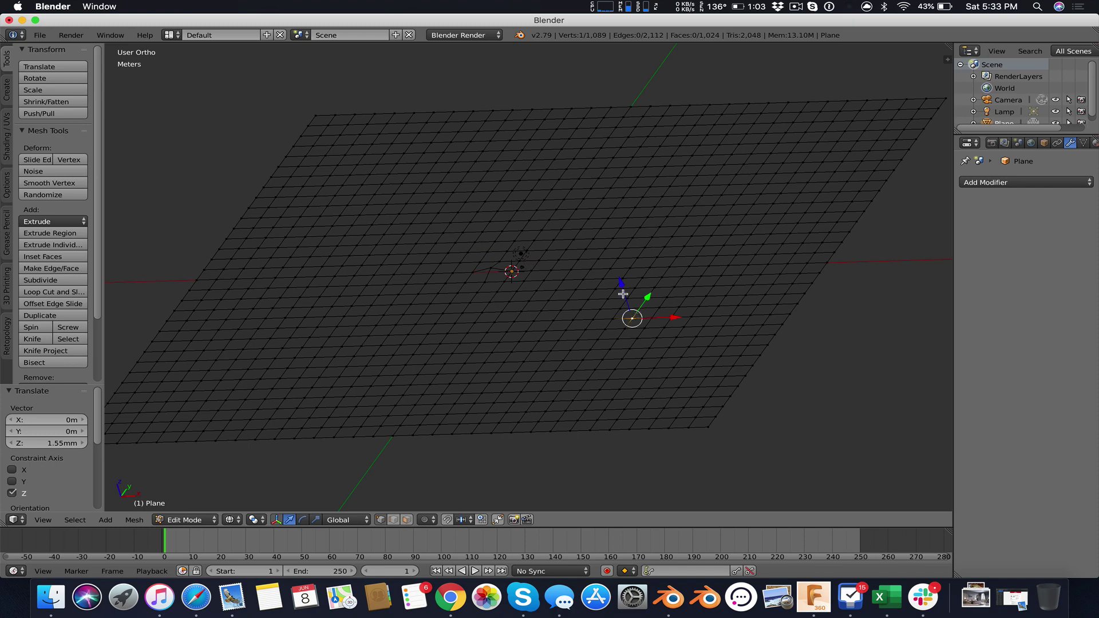
key("ctrl+z")
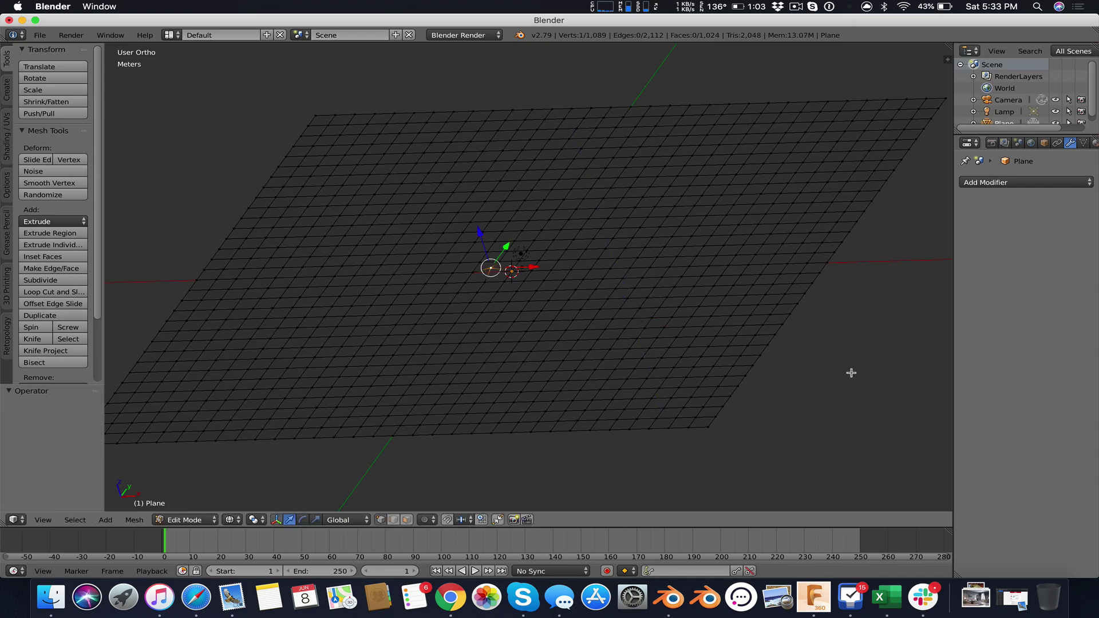
- Undo the vertex raise and select all vertices of the plane
key("ctrl+z")
middle_click_drag(792, 400, 781, 451)
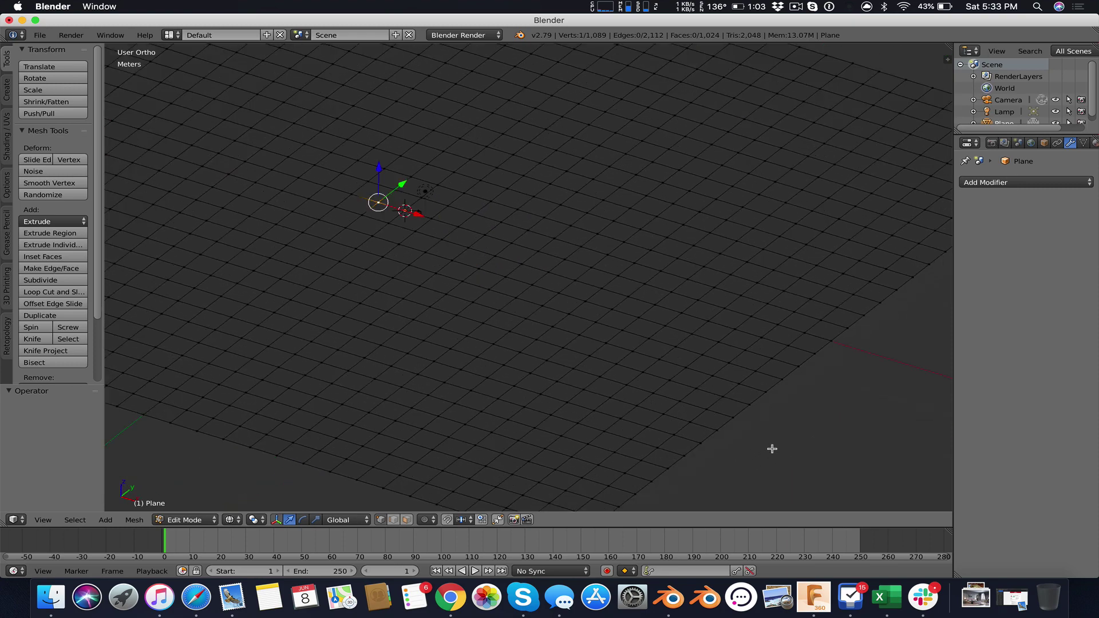
scroll(740, 435, "down", 4)
key("a")
key("a")
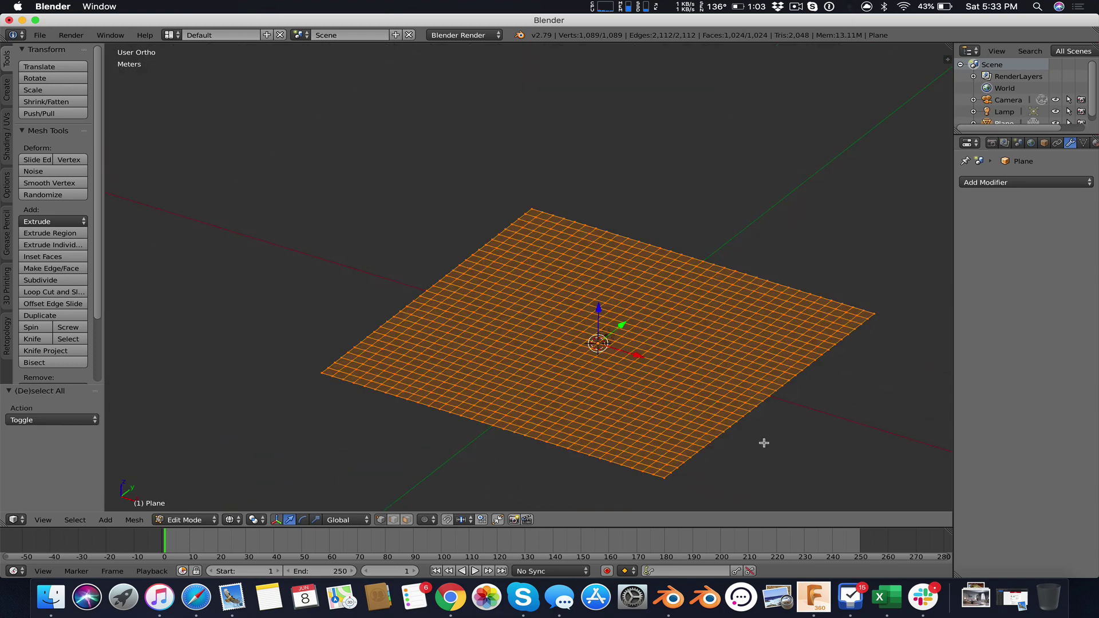
mouse_move(780, 435)
middle_mouse_down("shift")
mouse_move(758, 411)
mouse_move(769, 418)
middle_mouse_up("shift")
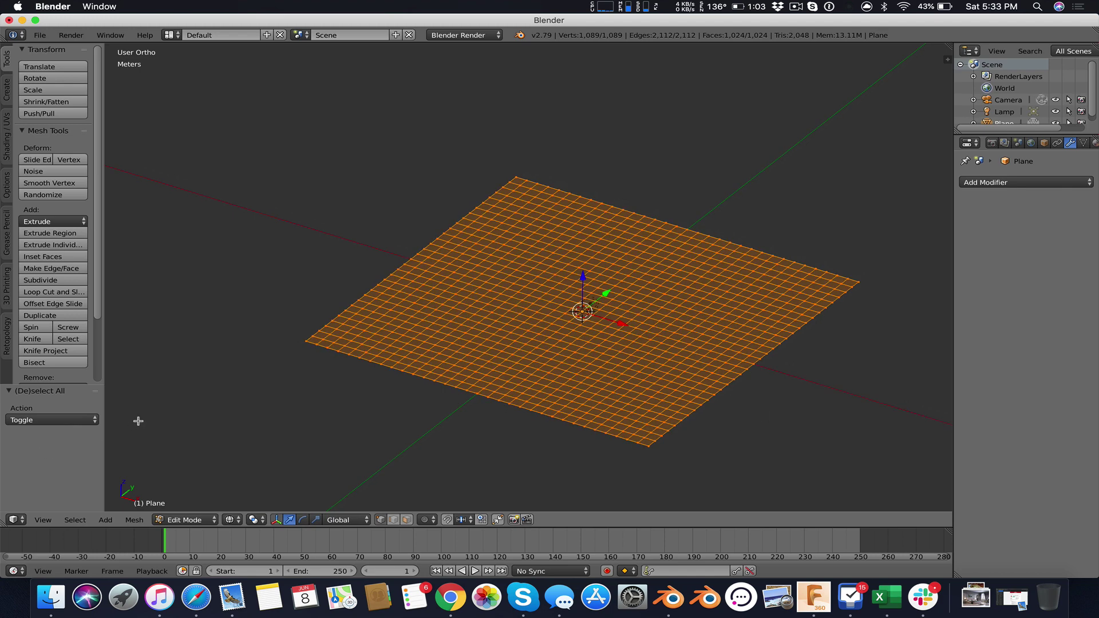
- Randomize the positions of all selected vertices with an Amount of -2.200
key("space")
type("RAND")
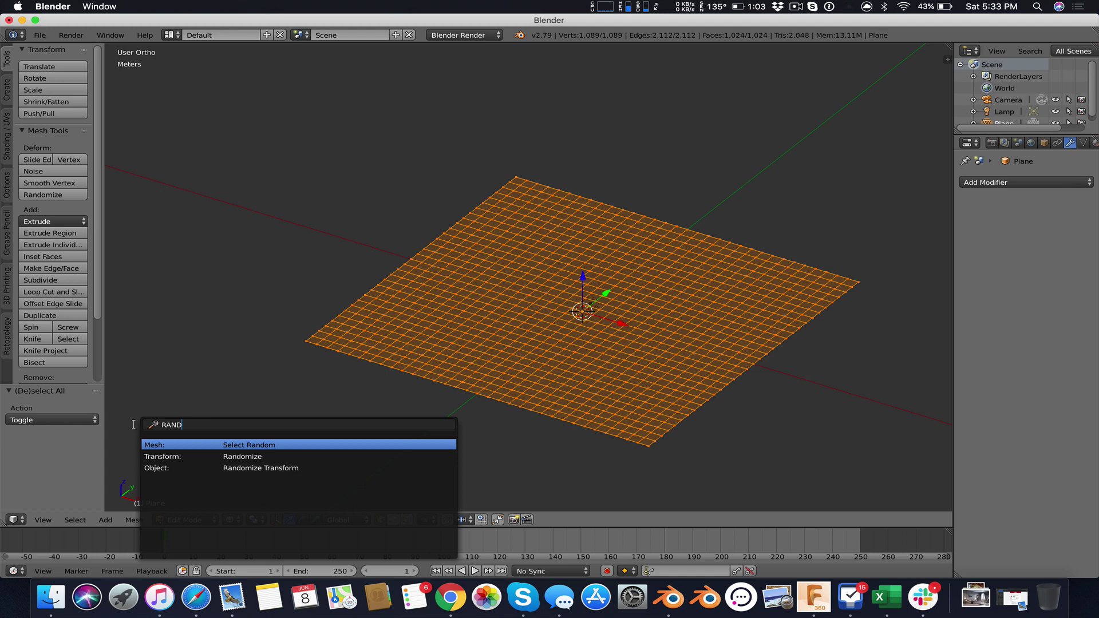
left_click(190, 457)
scroll(536, 370, "down", 3)
scroll(551, 353, "up", 4)
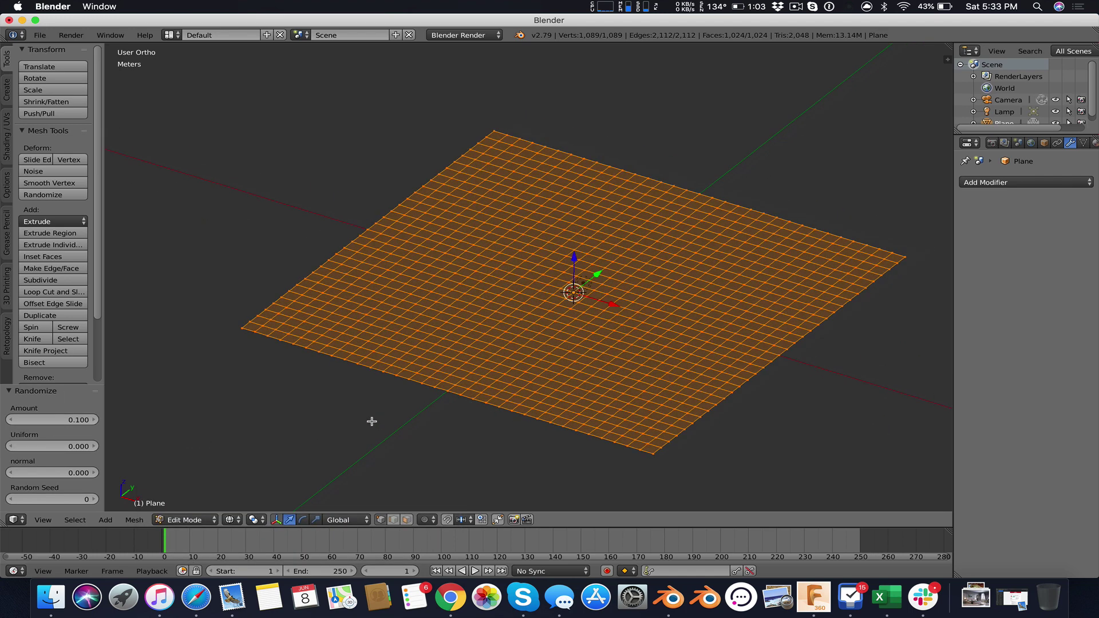
scroll(365, 421, "down", 1)
left_click_drag(80, 419, 22, 422)
- Examine the randomized mesh up close and from several angles, including its corners and uneven edges
middle_click_drag(486, 413, 574, 473)
scroll(560, 329, "down", 2)
scroll(559, 328, "up", 5)
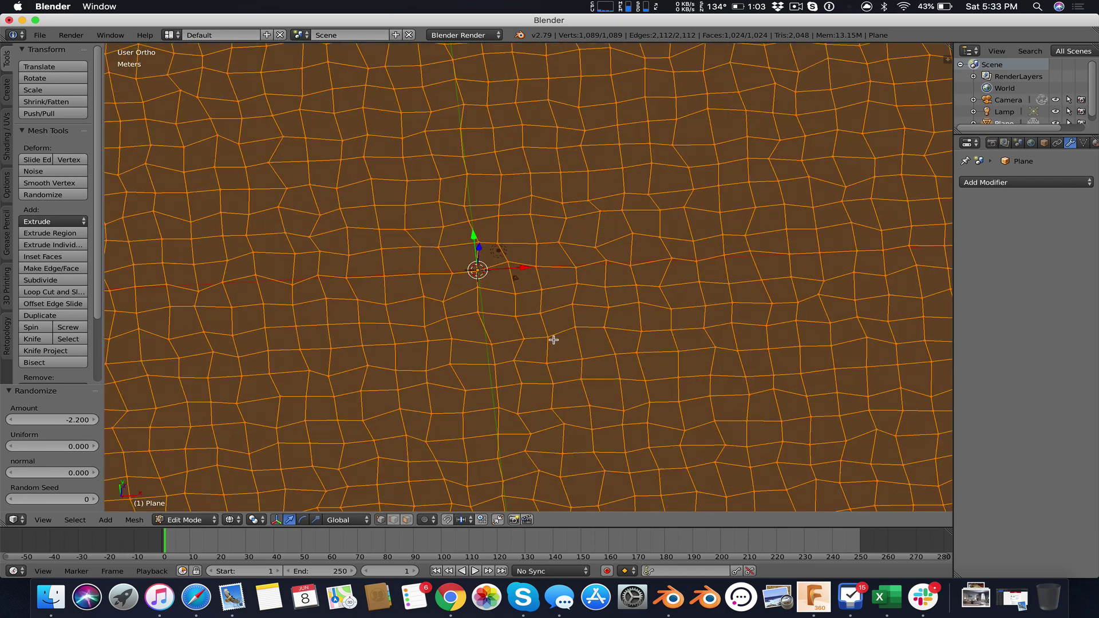
scroll(546, 367, "down", 4)
middle_click_drag(544, 382, 495, 475)
scroll(487, 474, "down", 3)
scroll(487, 465, "up", 7)
scroll(490, 457, "up", 2)
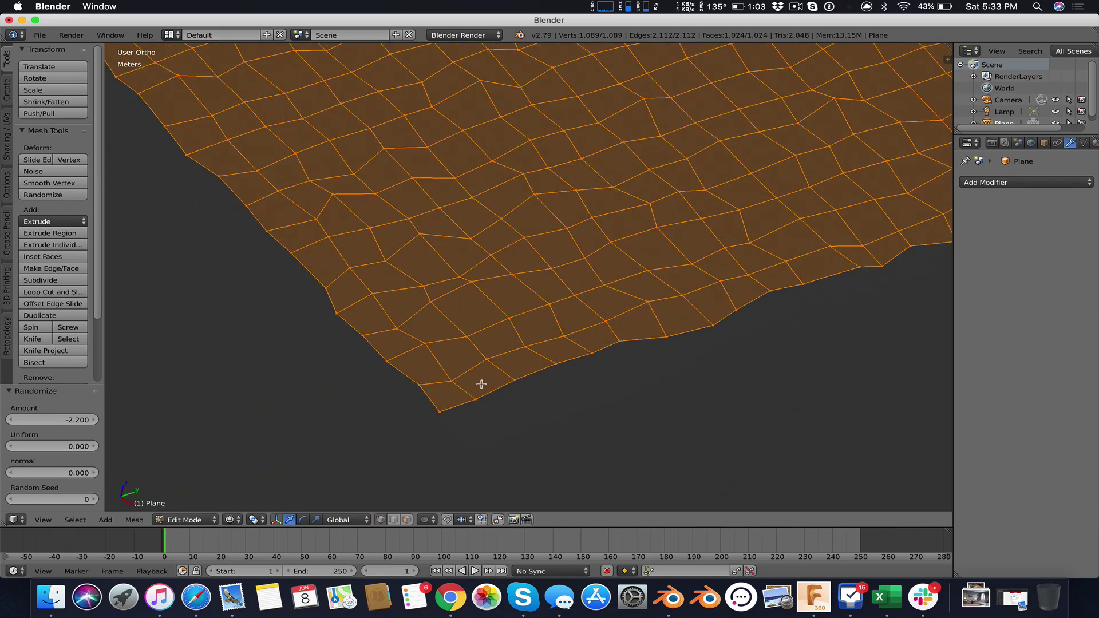
middle_click_drag(563, 448, 591, 433)
scroll(585, 432, "up", 7)
scroll(538, 408, "down", 6)
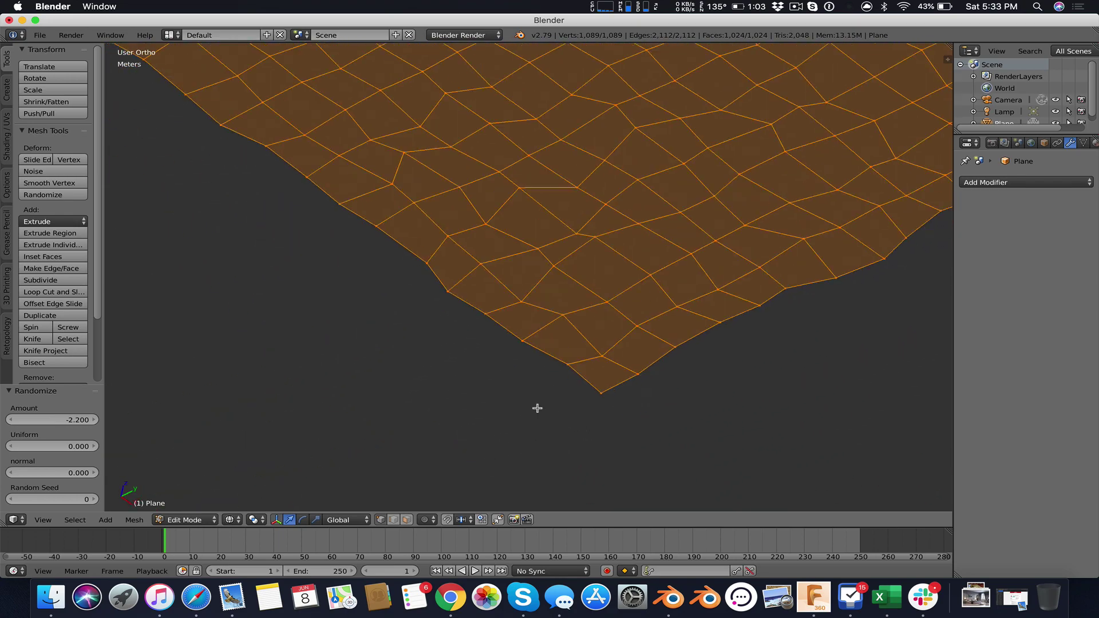
scroll(529, 413, "down", 11)
middle_click_drag(515, 427, 600, 444)
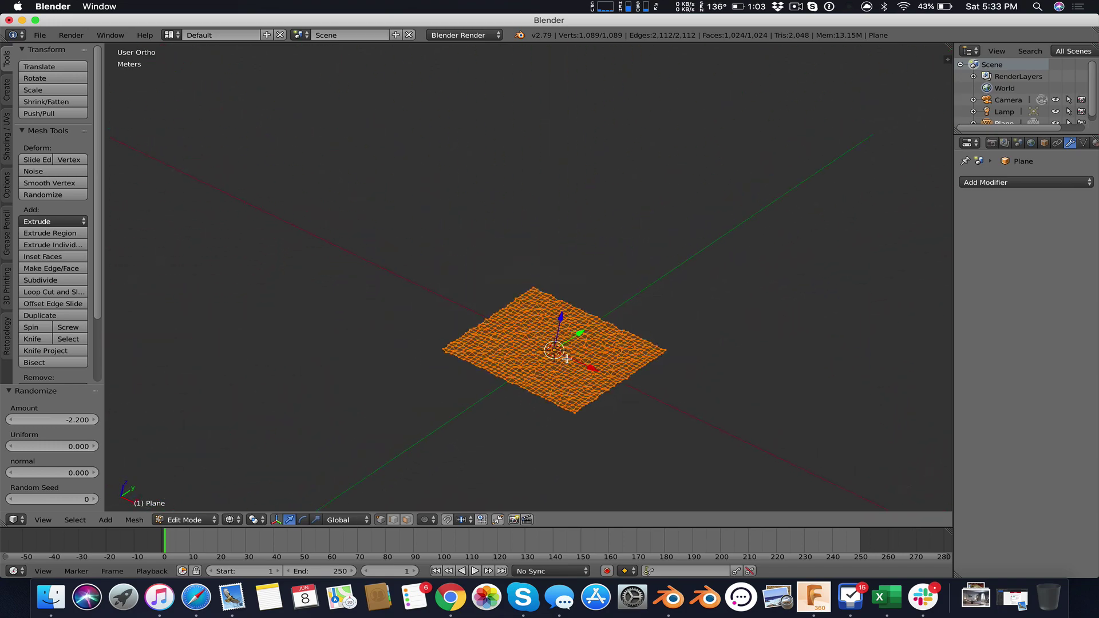
scroll(570, 353, "up", 6)
middle_click_drag(573, 382, 513, 358)
scroll(513, 359, "down", 6)
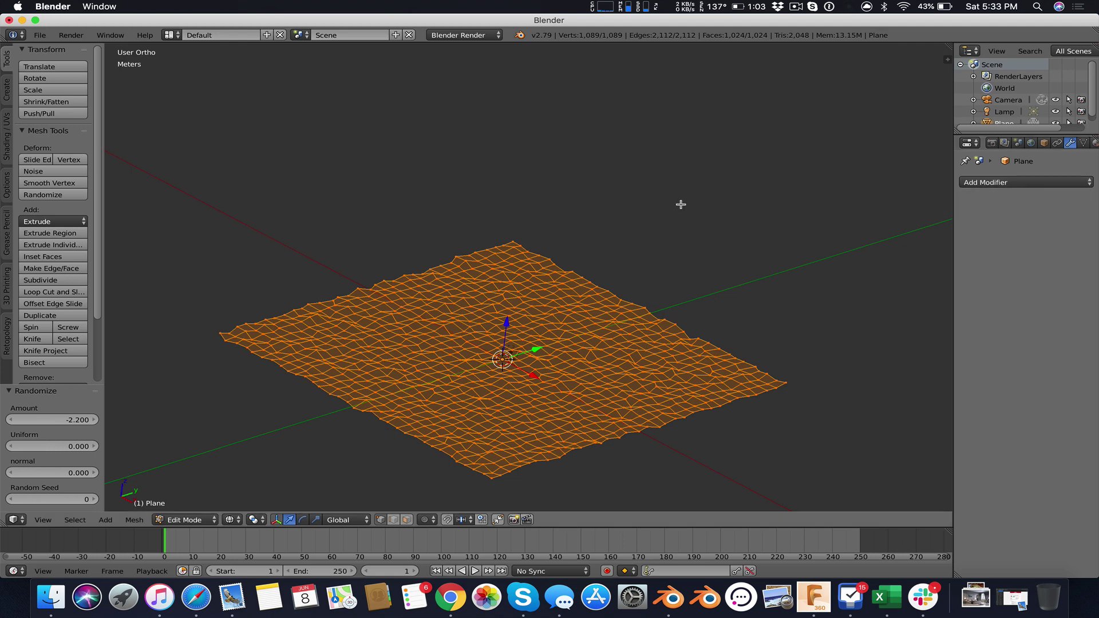
- Toggle the plane between Edit Mode and Object Mode, finishing in Object Mode
key("Tab")
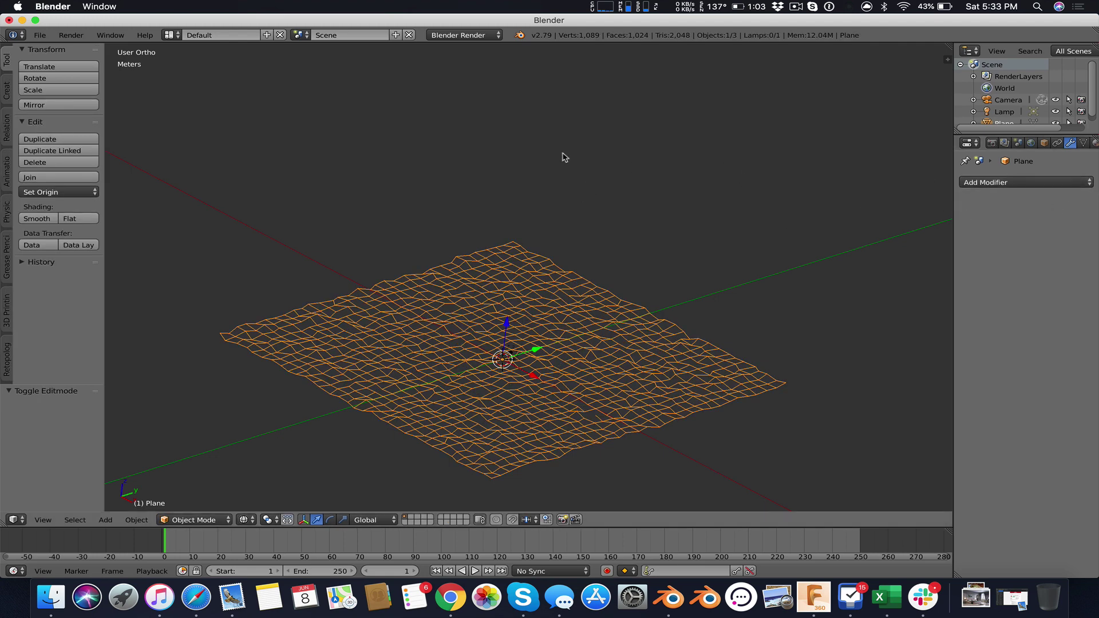
key("Tab")
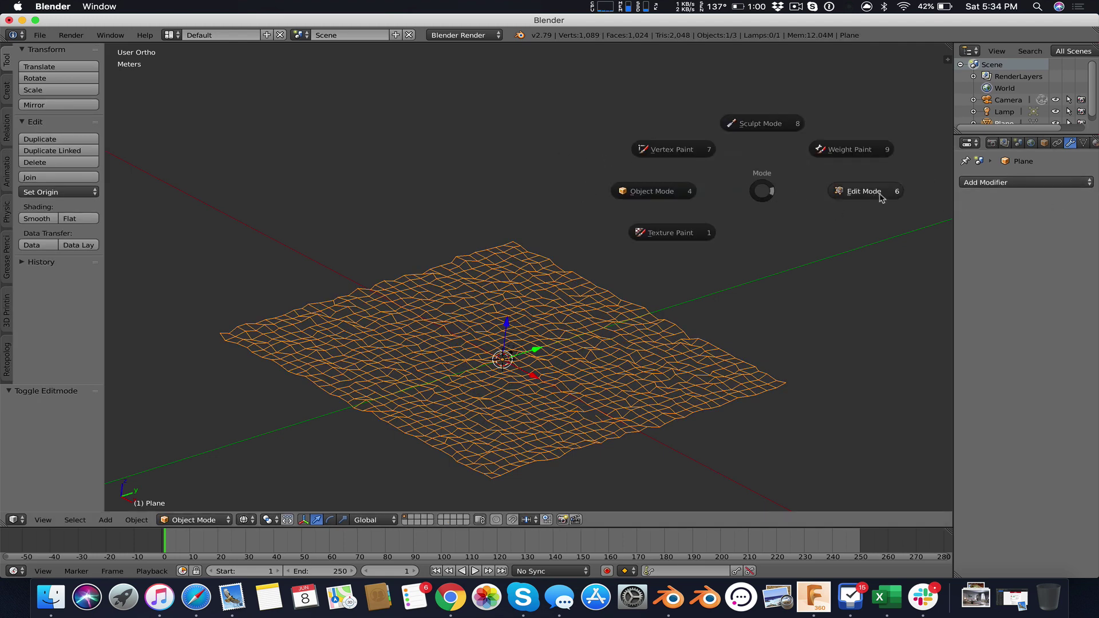
left_click(876, 196)
key("Tab")
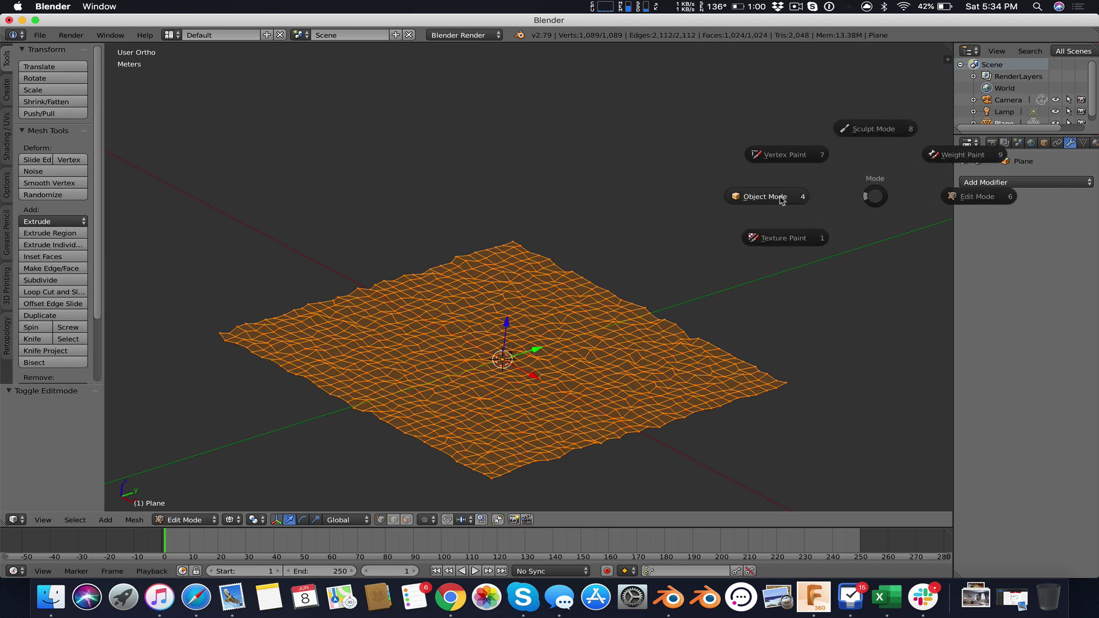
left_click(764, 200)
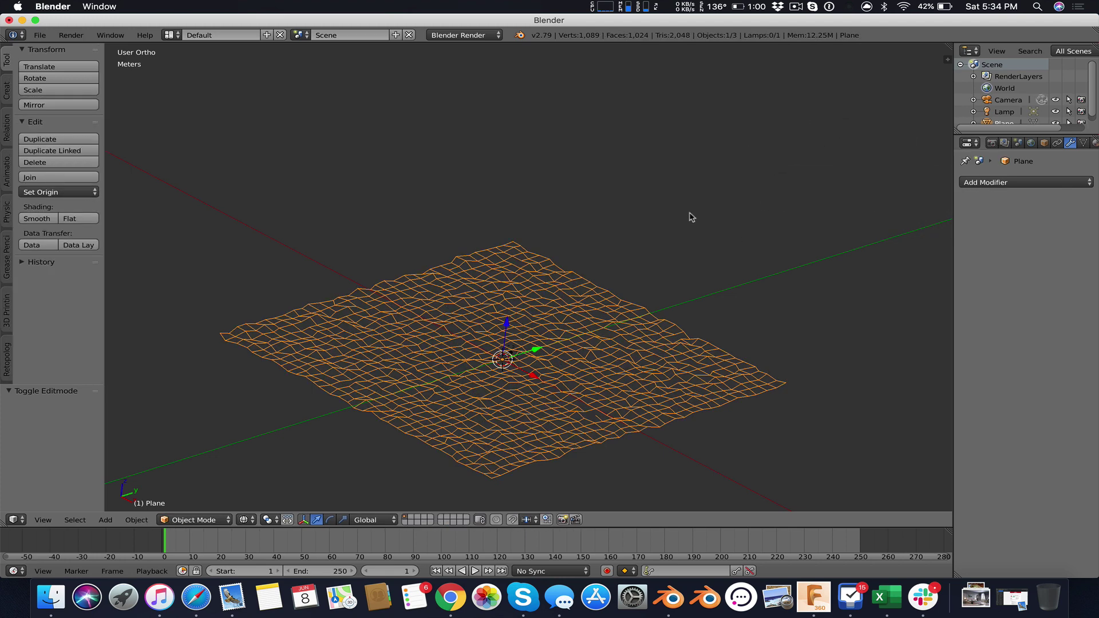
key("Tab")
left_click(809, 235)
key("Tab")
left_click(675, 235)
- Add a Triangulate modifier to the plane and display it in solid shading
left_click(1001, 183)
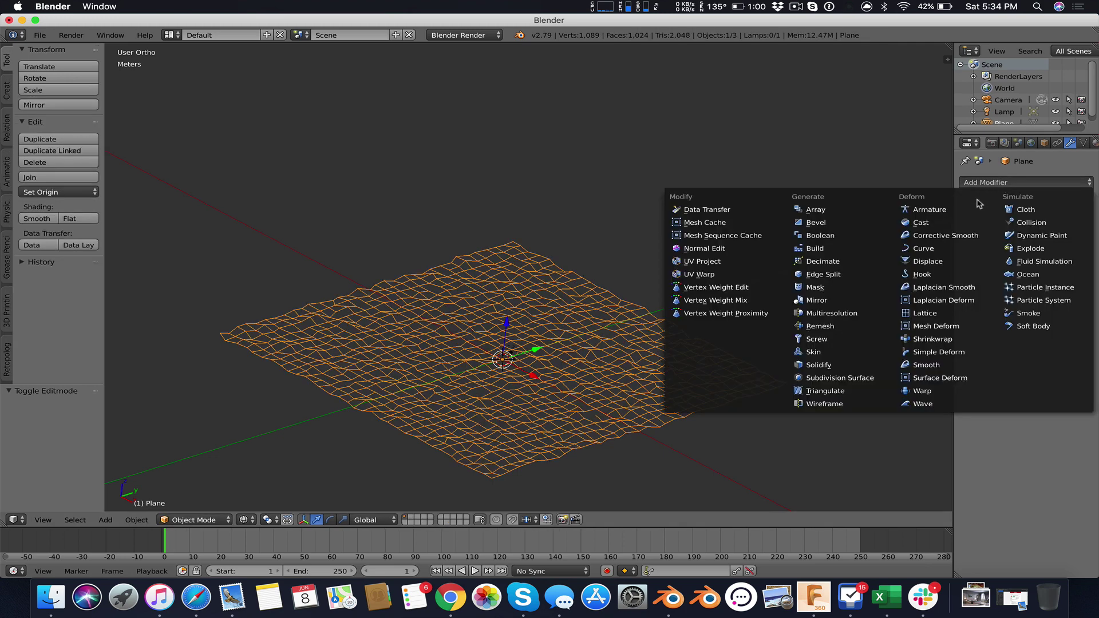
left_click(839, 391)
middle_click_drag(579, 424, 511, 288)
scroll(516, 323, "up", 3)
scroll(532, 320, "down", 3)
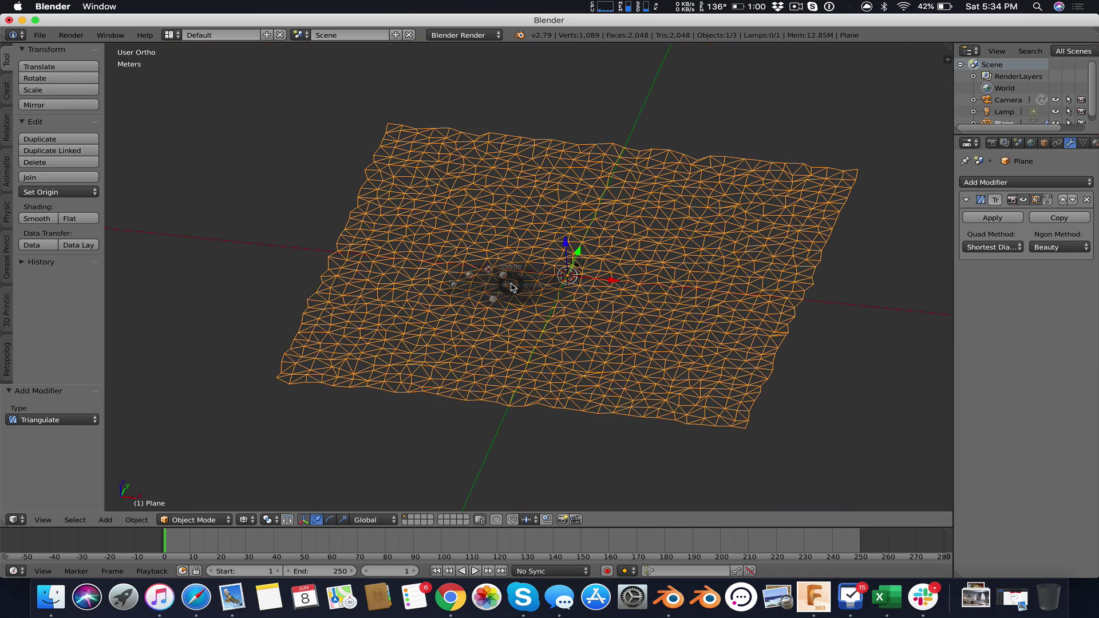
left_click(526, 354)
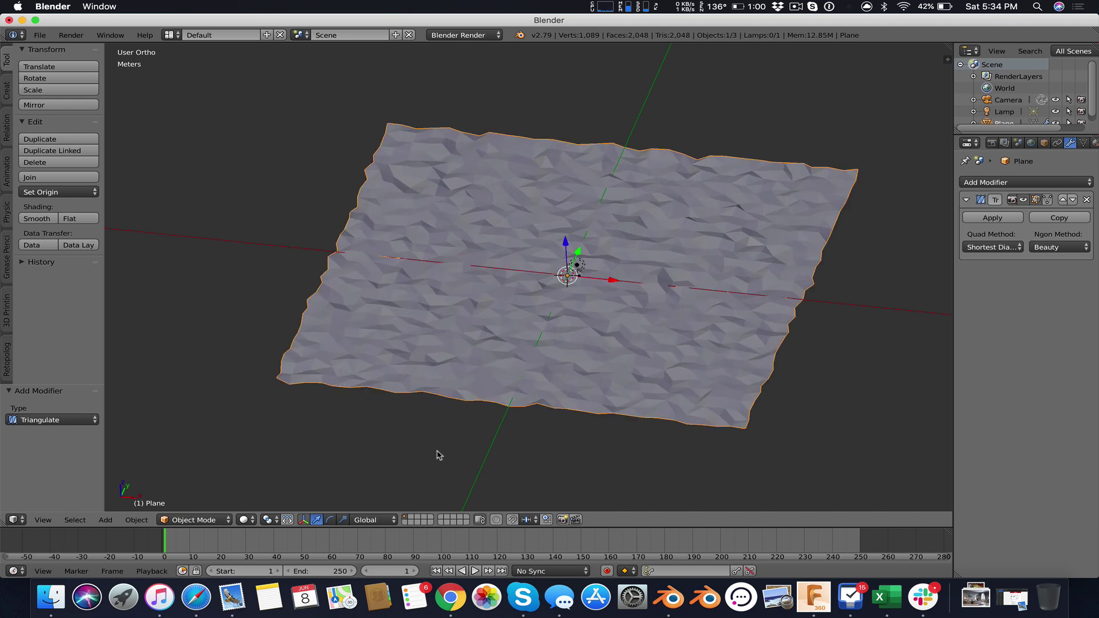
middle_click_drag(438, 454, 544, 435)
- Start a Wavefront (.obj) export and choose Triangles.obj in the Downloads folder as the target file
left_click(37, 35)
left_click(39, 221)
left_click(40, 35)
mouse_move(66, 273)
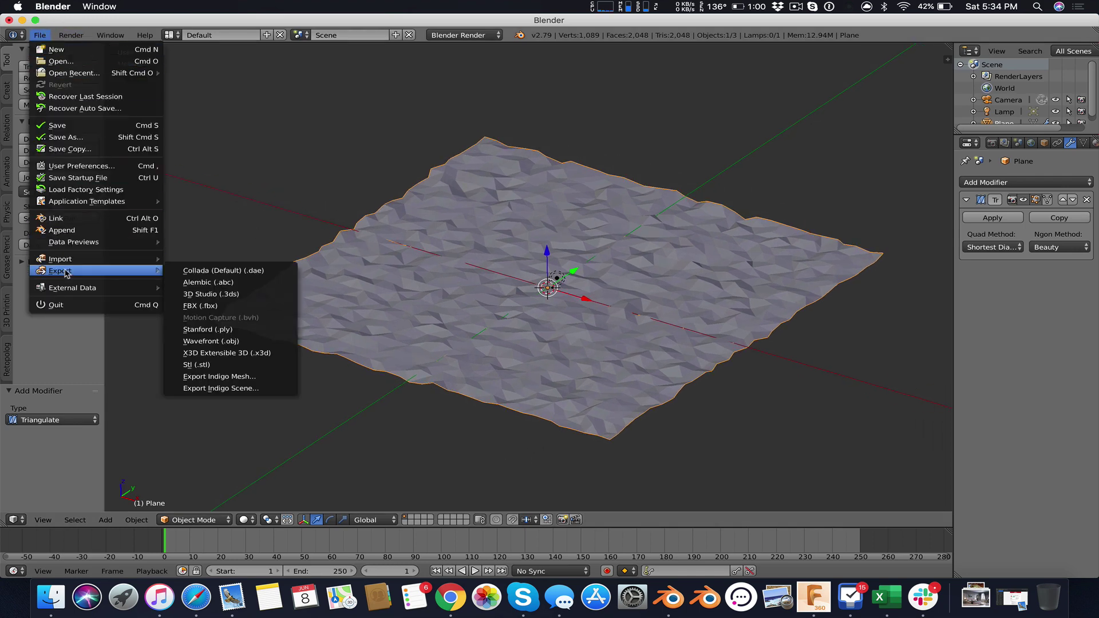
left_click(240, 343)
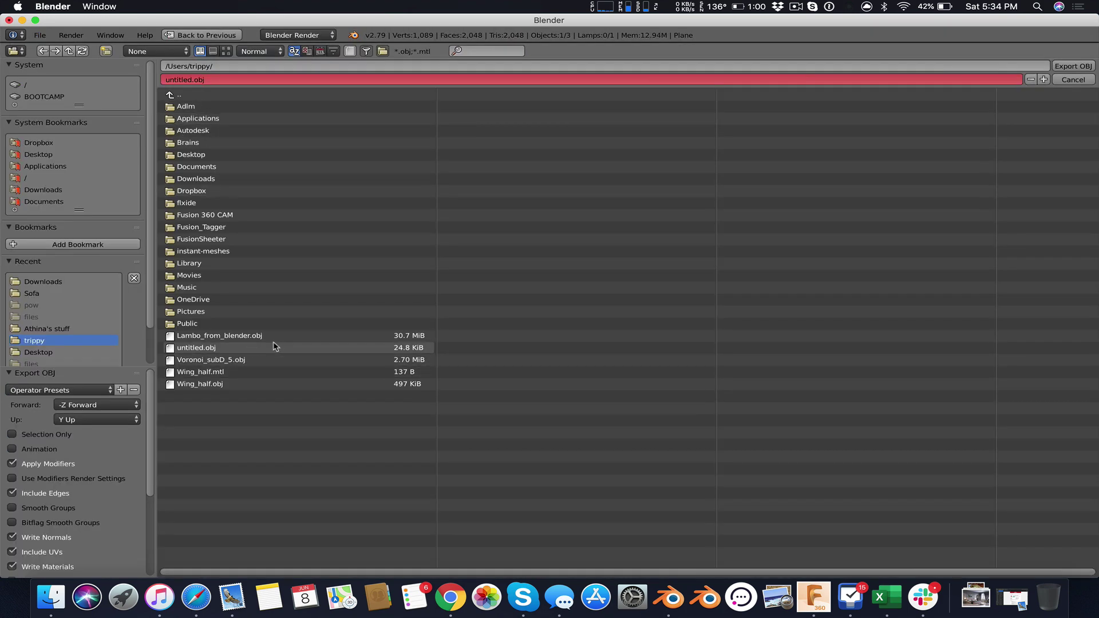
left_click(44, 190)
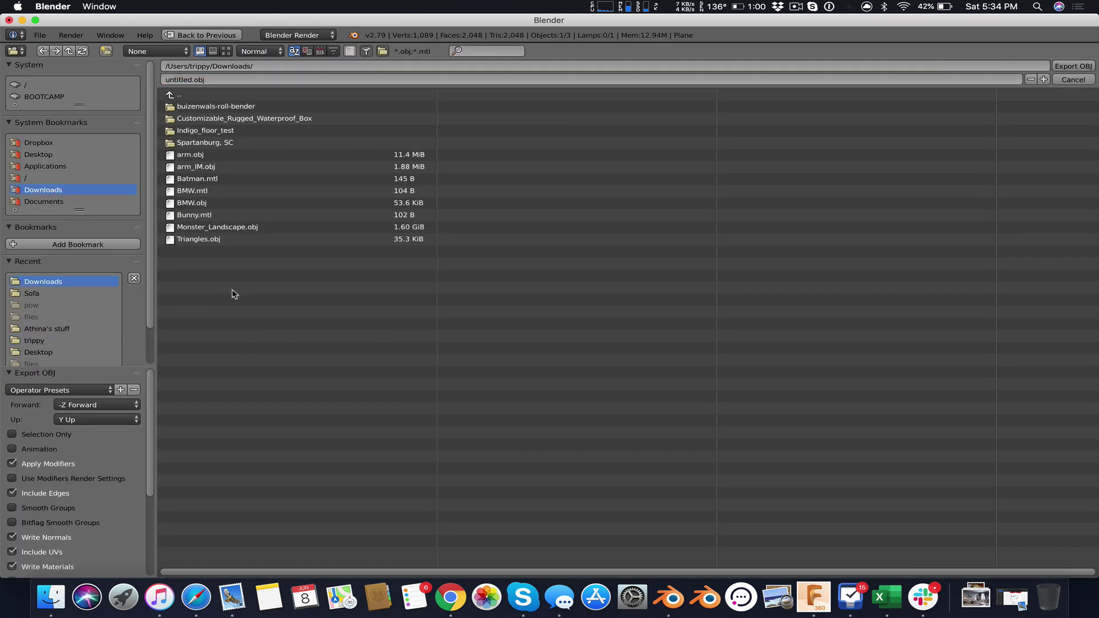
left_click(217, 240)
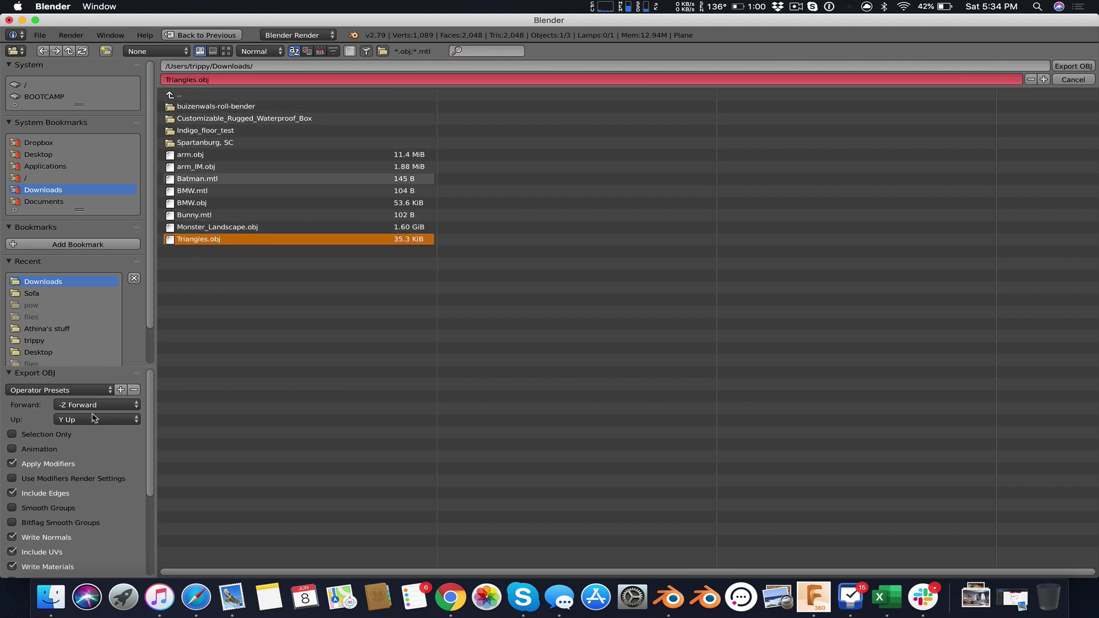
- Turn off Write Materials in the OBJ export options and export the file
scroll(61, 443, "down", 2)
scroll(67, 444, "up", 2)
scroll(65, 477, "down", 4)
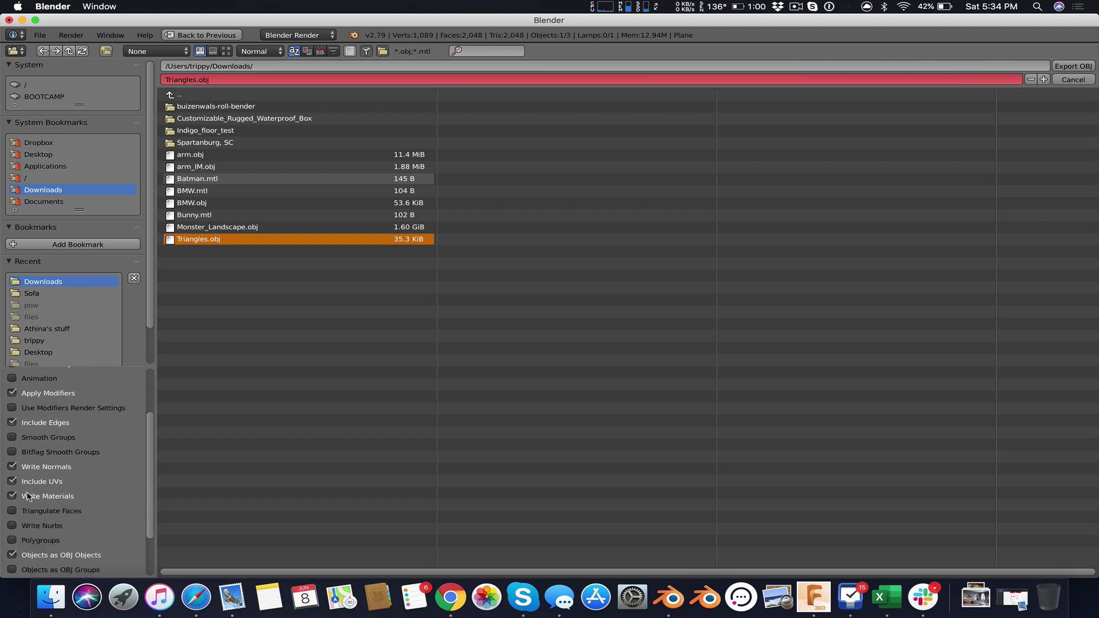
scroll(68, 506, "down", 3)
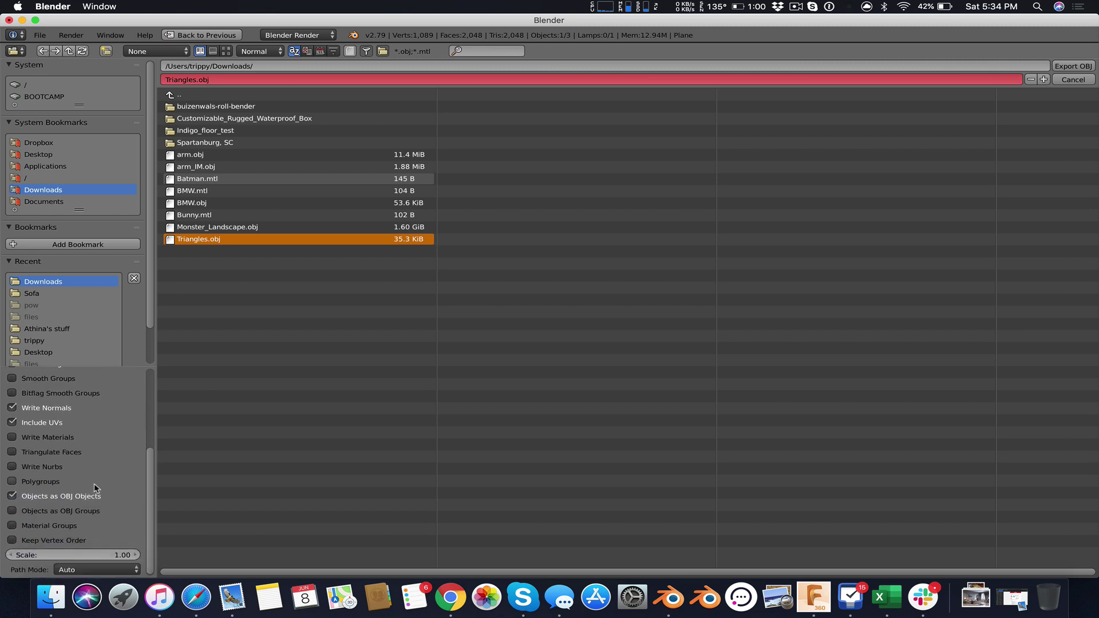
scroll(99, 482, "up", 3)
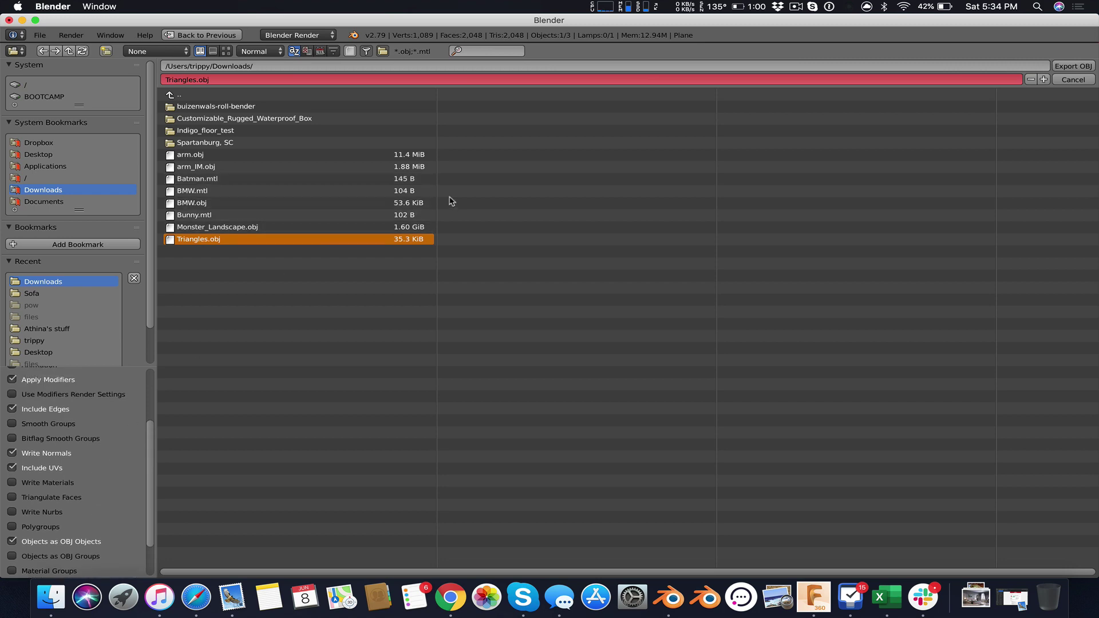
left_click(1068, 67)
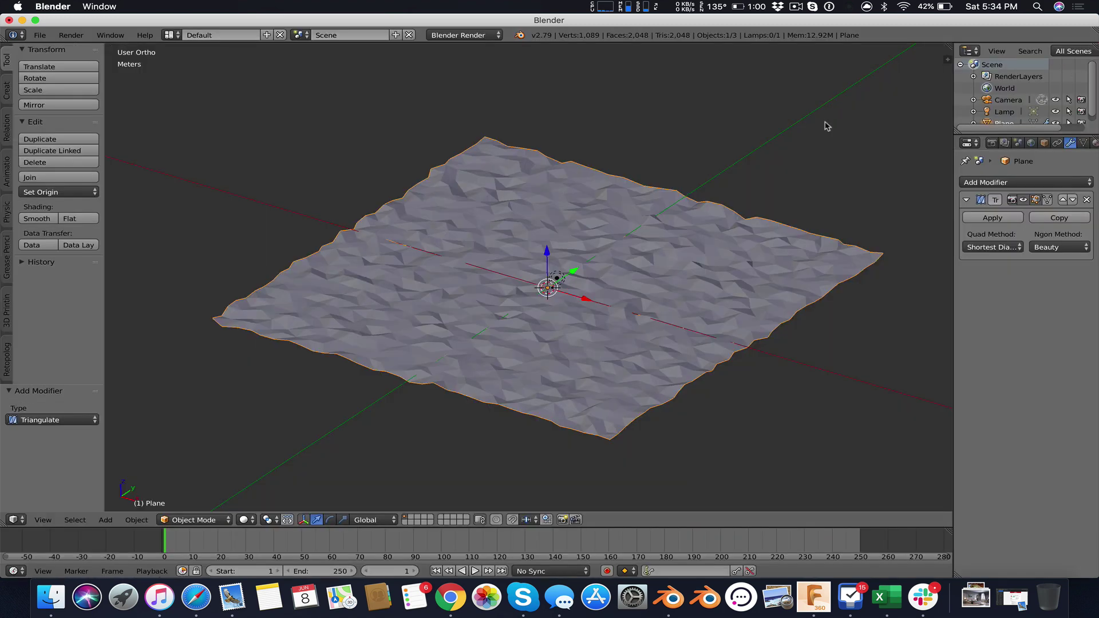
- Switch to Fusion 360, roll the history marker back to just after the T-shaped body's extrusion, and delete all features after it
left_click(813, 599)
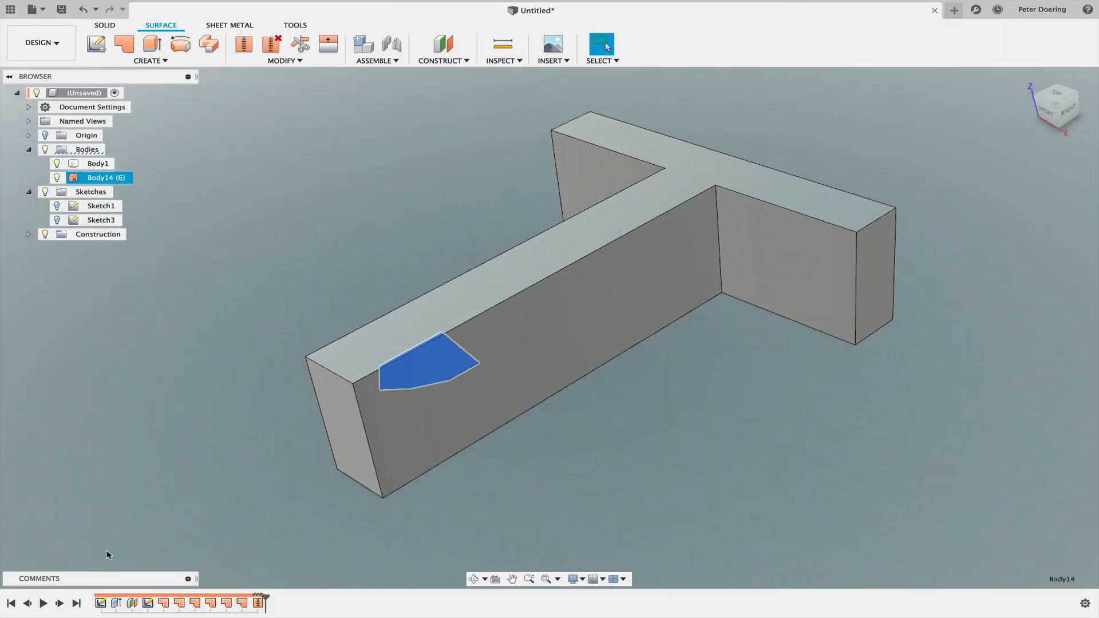
left_click_drag(235, 594, 138, 596)
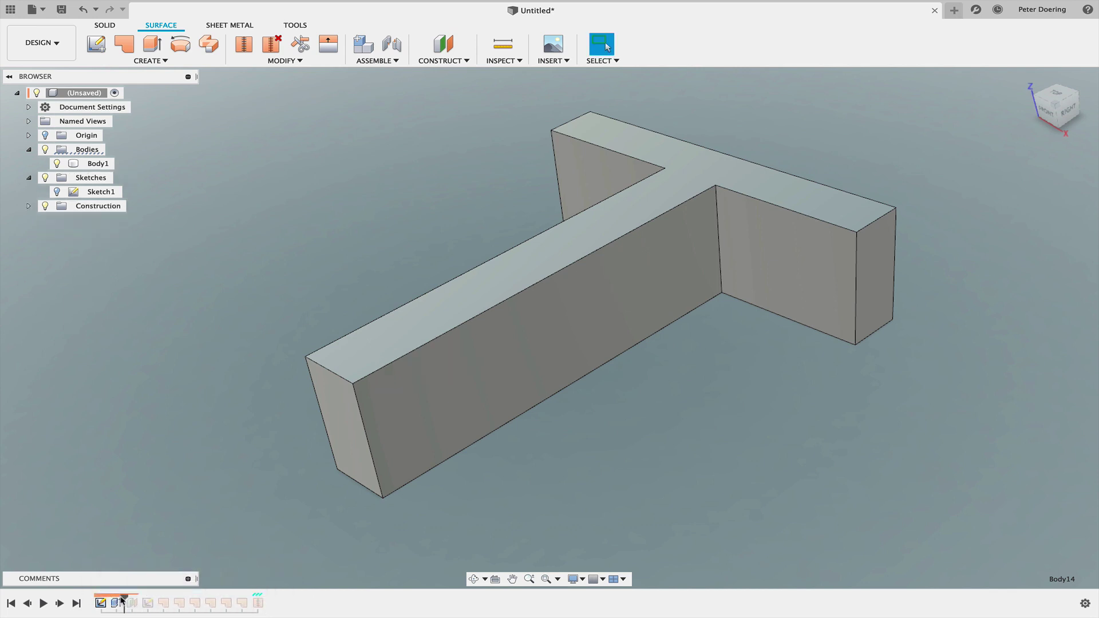
left_click_drag(141, 596, 125, 597)
right_click(136, 602)
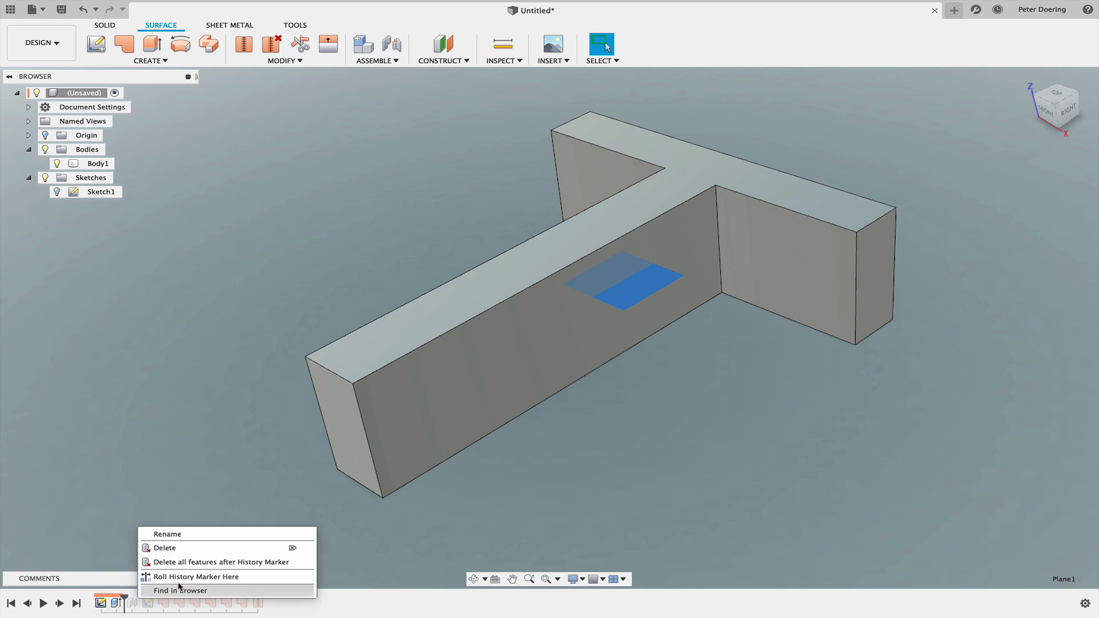
left_click(196, 562)
- Insert the mesh file Triangles.obj from the Downloads folder into the design
middle_click_drag(329, 200, 264, 226)
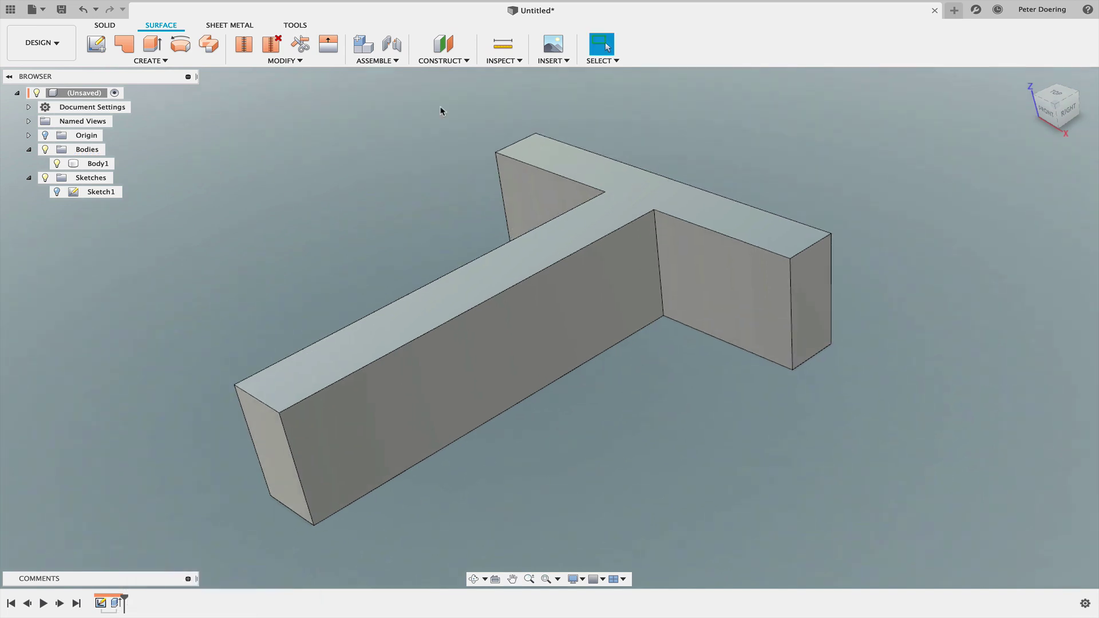
left_click(553, 60)
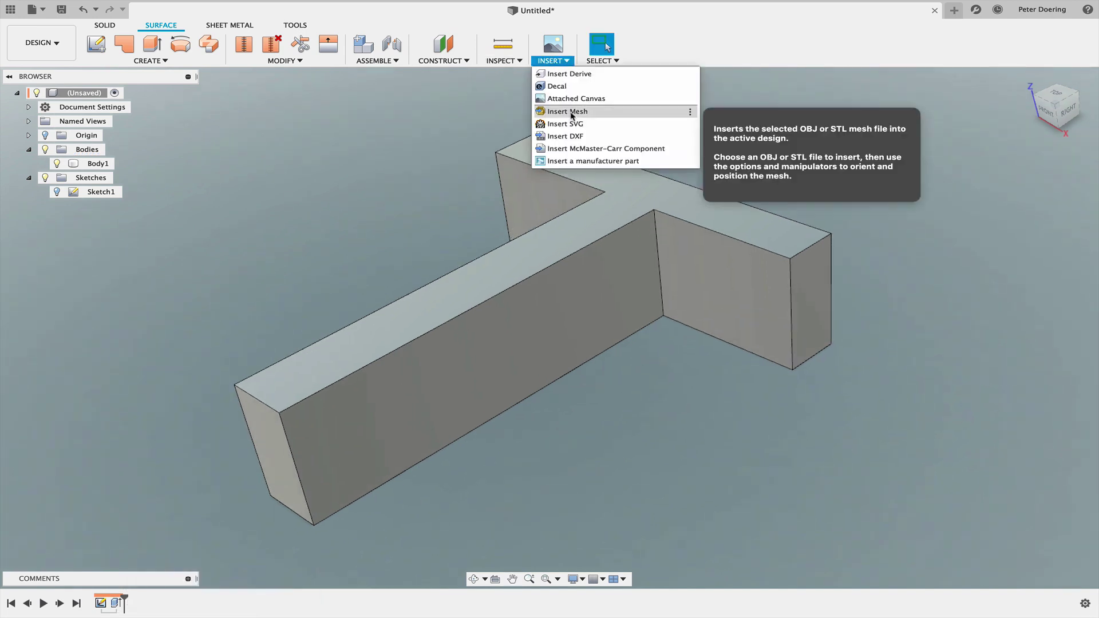
left_click(607, 191)
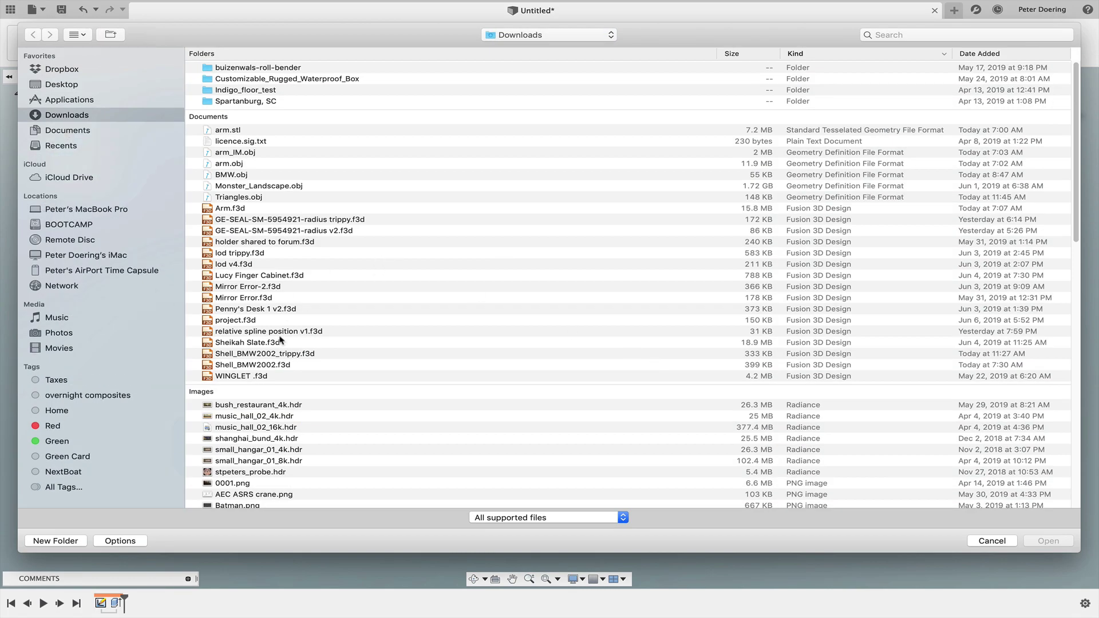
left_click(243, 200)
key("Return")
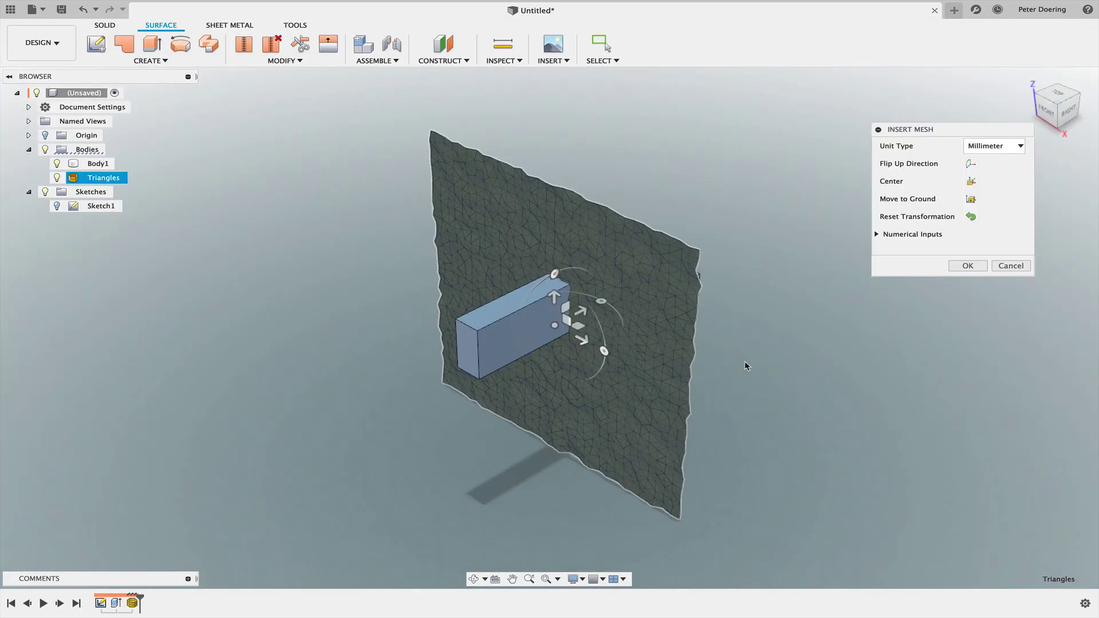
- Rotate the inserted mesh so it lies horizontally, raise it about 24.9 mm to the T-shaped body, and accept the placement
mouse_move(601, 300)
left_mouse_down()
mouse_move(594, 272)
mouse_move(625, 278)
mouse_move(604, 303)
left_mouse_up()
mouse_move(552, 354)
left_mouse_down()
mouse_move(555, 324)
mouse_move(566, 345)
left_mouse_up()
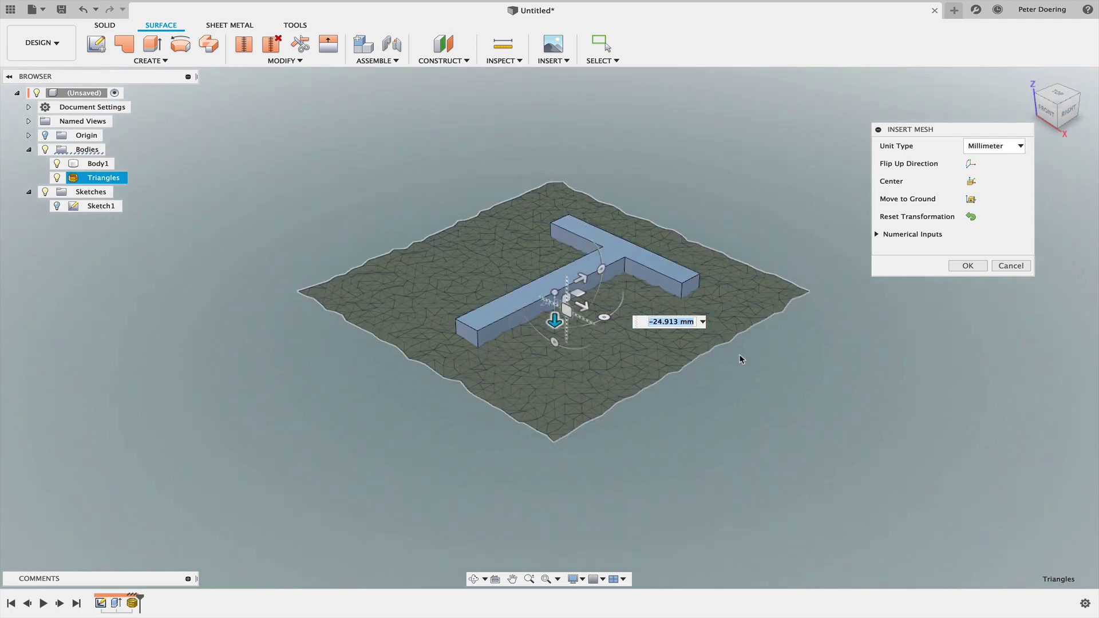
left_click(968, 266)
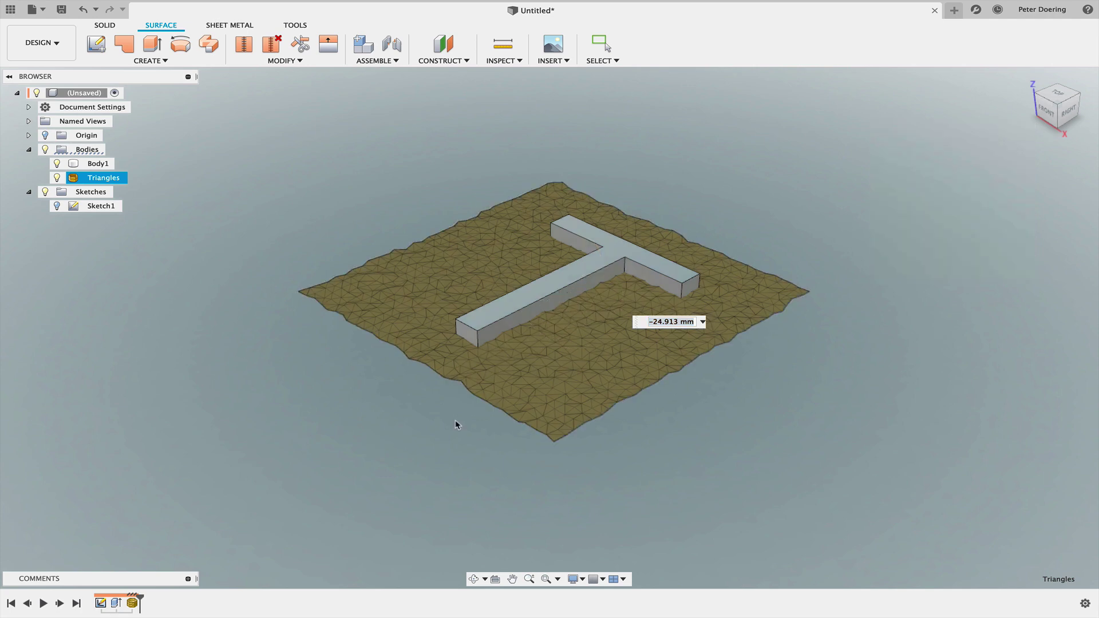
key("Escape")
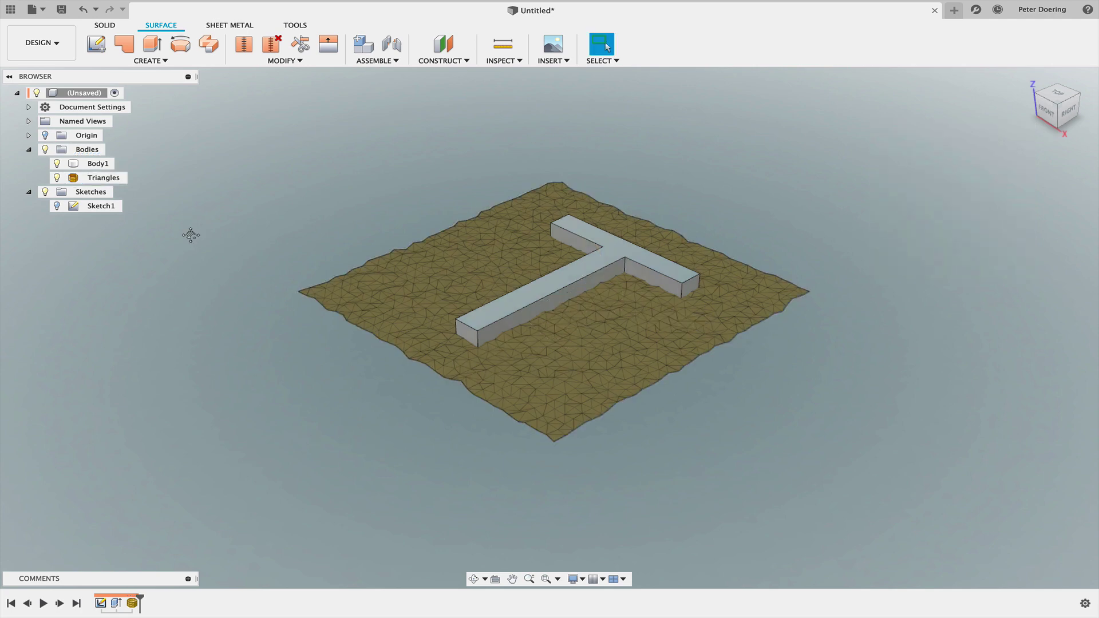
- Create a base feature in the solid modelling workspace
middle_click_drag(191, 238, 248, 252, "shift")
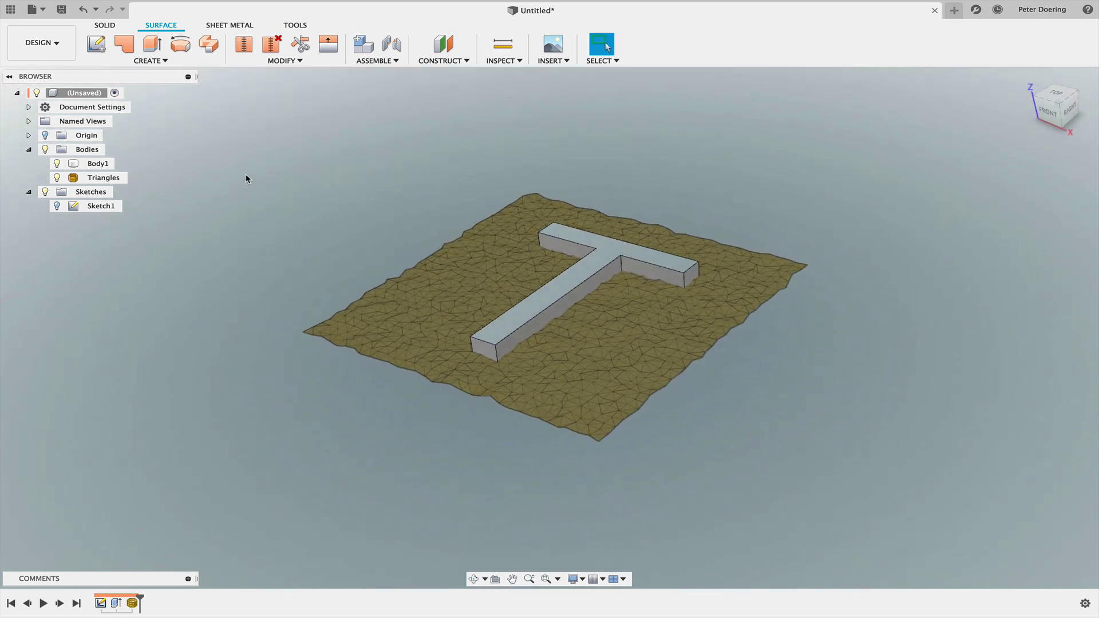
left_click(104, 25)
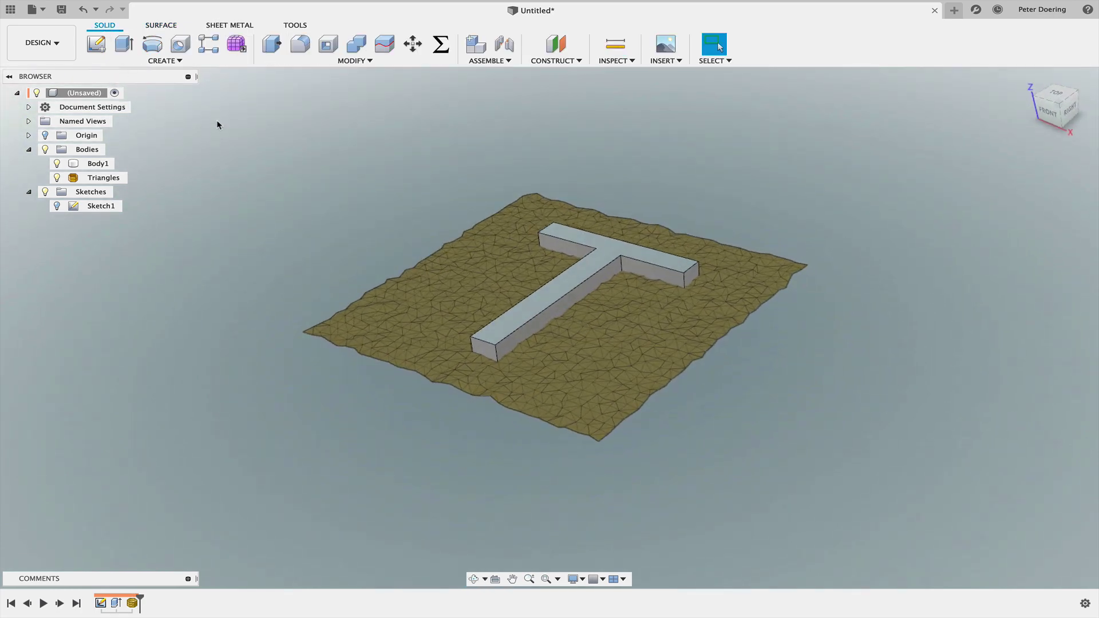
left_click(183, 62)
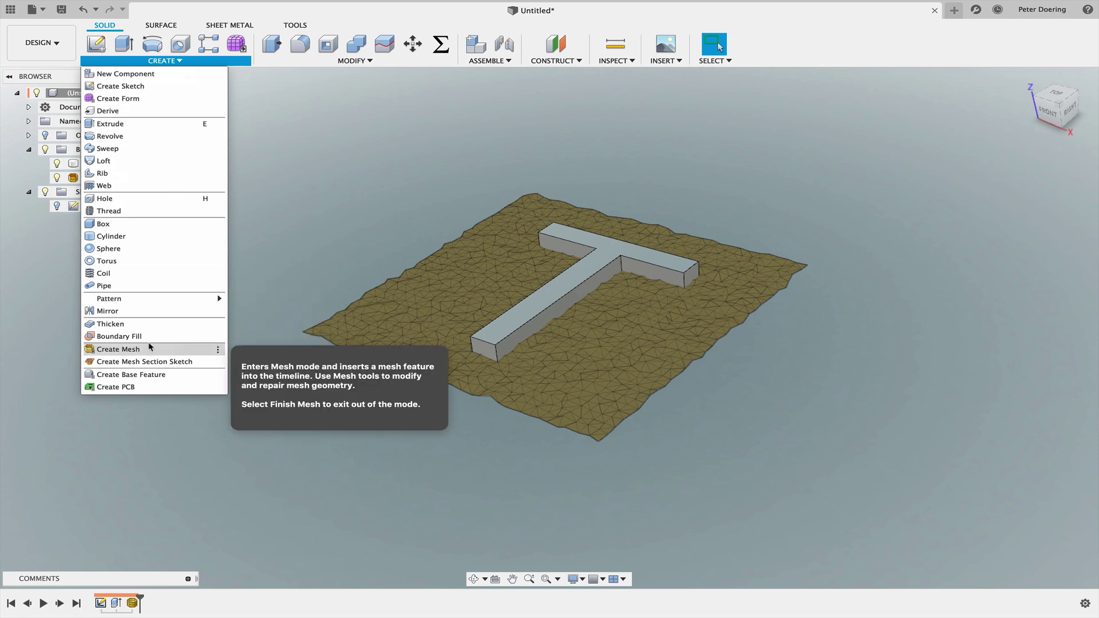
left_click(147, 375)
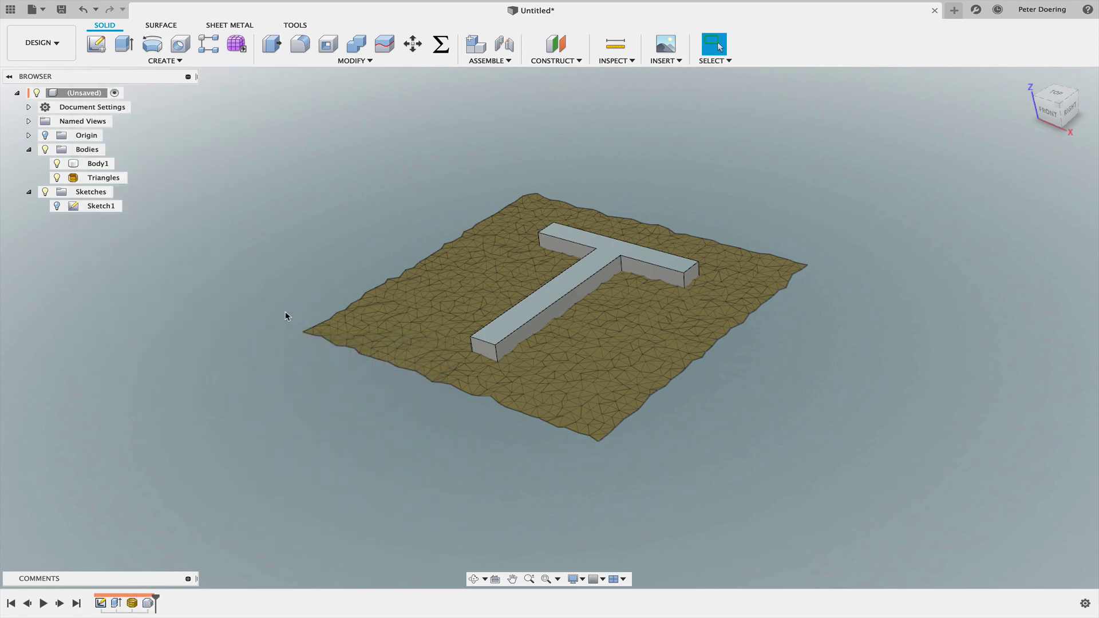
- Convert the Triangles mesh to a BRep using the New Body operation and finish the base feature
right_click(439, 318)
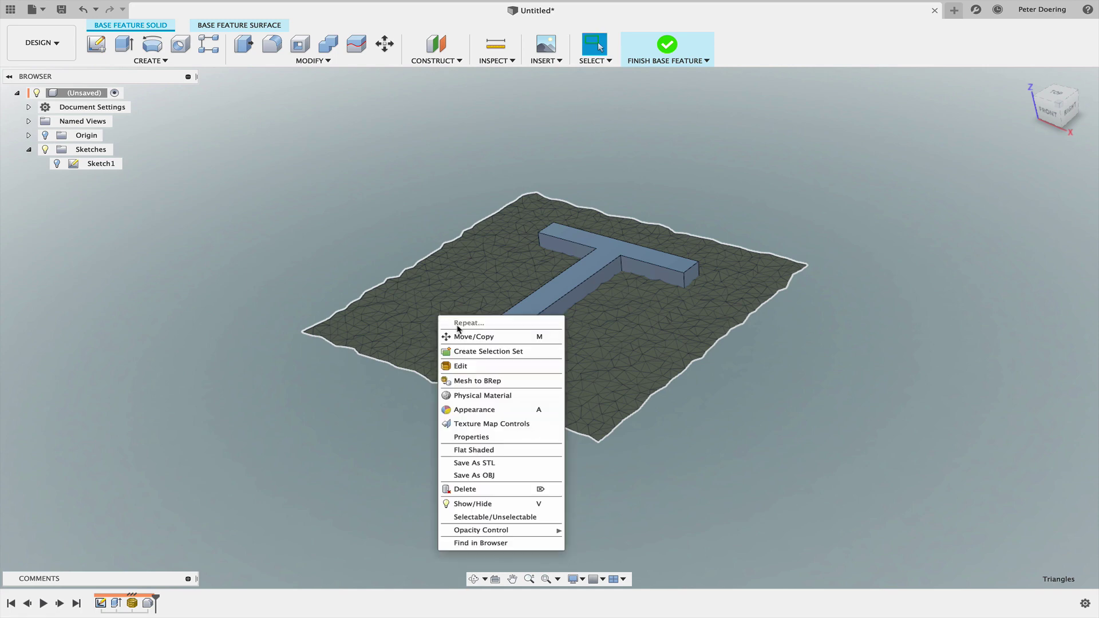
left_click(482, 385)
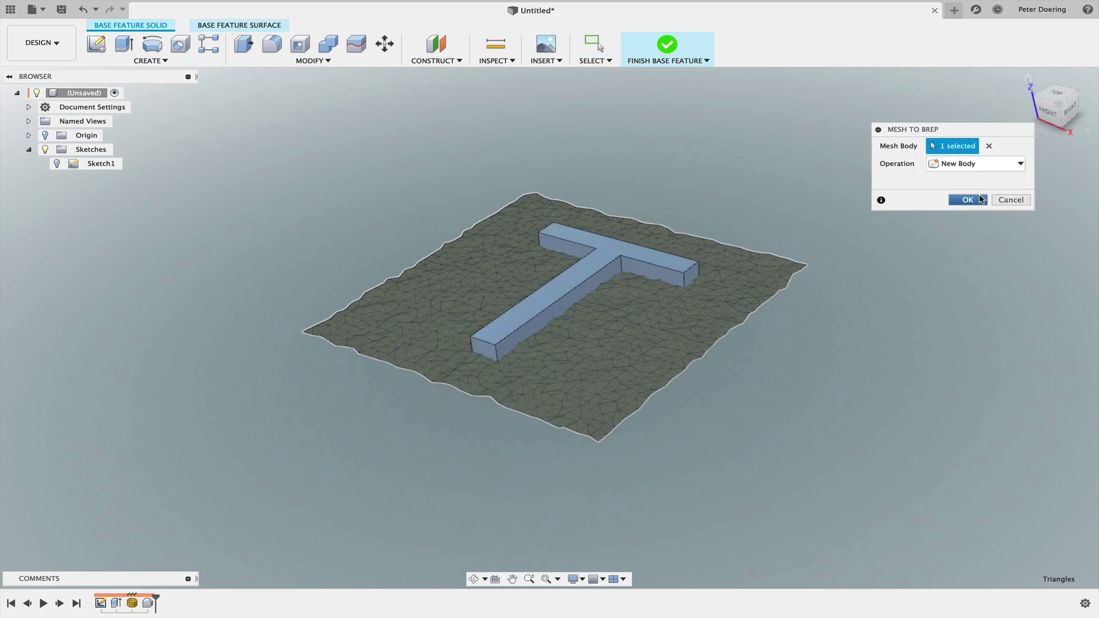
key("Return")
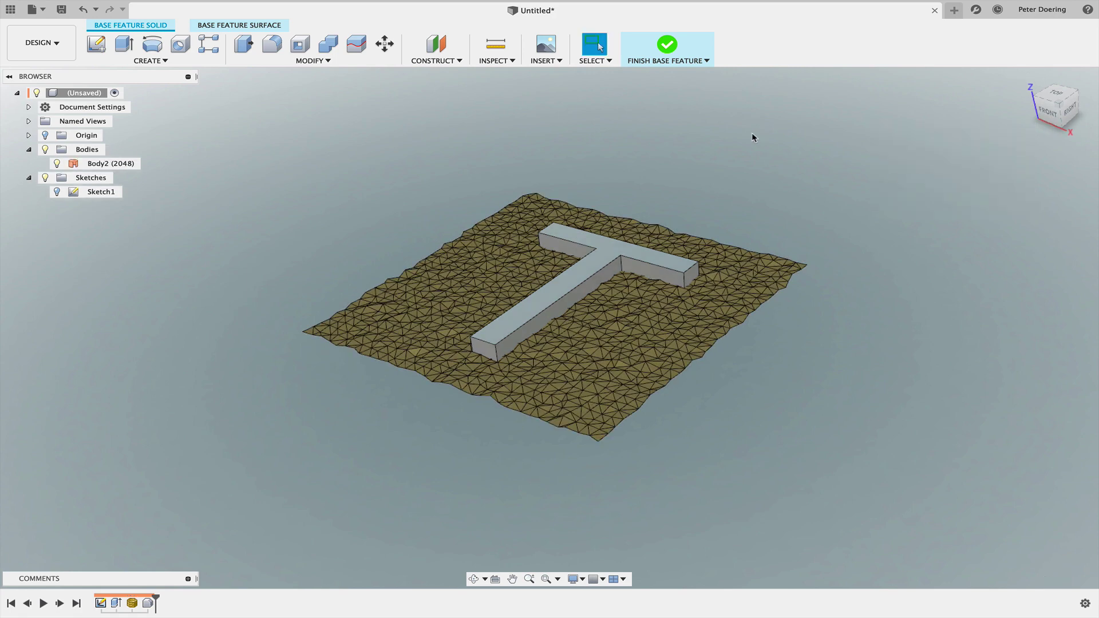
left_click(676, 62)
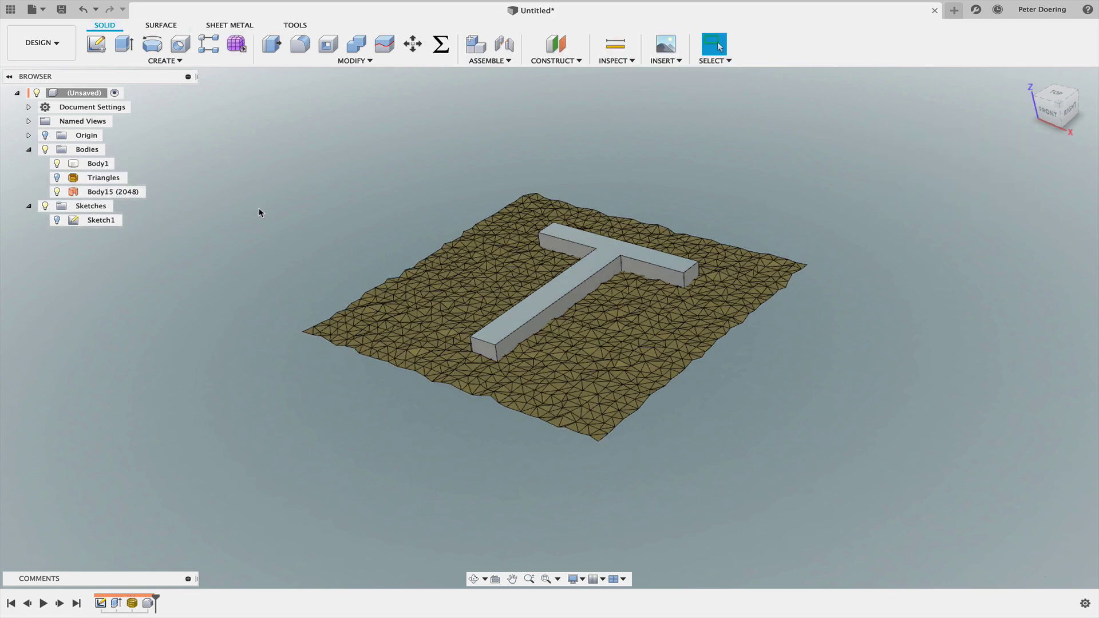
- Examine the converted triangulated surface around the T-shaped body from several angles
middle_click_drag(256, 211, 207, 167, "shift")
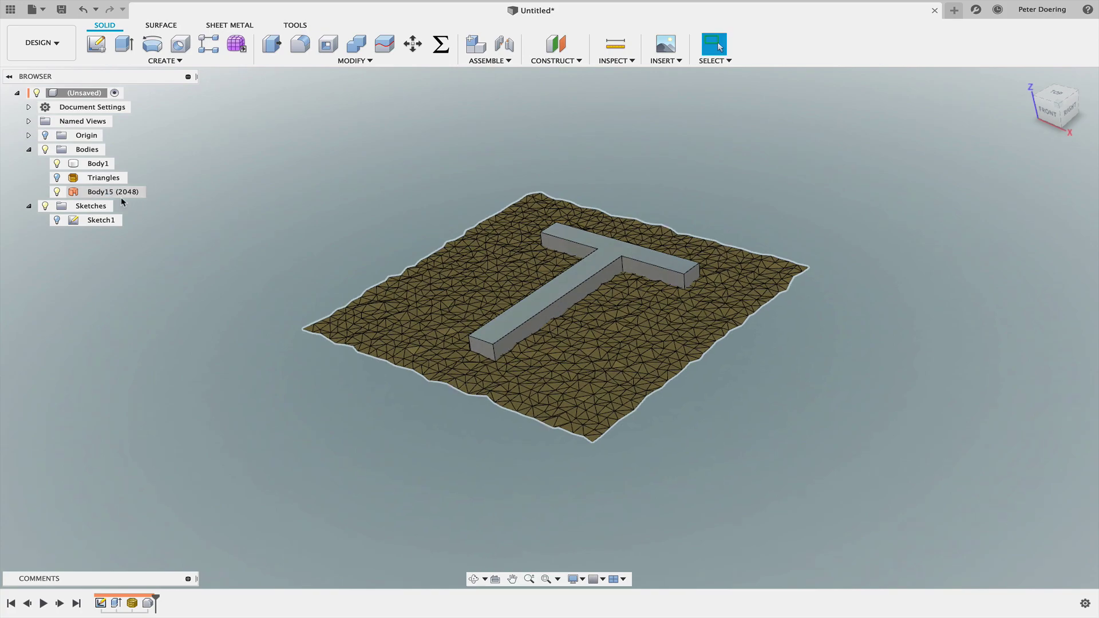
middle_click_drag(129, 203, 254, 248, "shift")
scroll(322, 275, "up", 5)
middle_click_drag(178, 208, 147, 184)
scroll(283, 280, "down", 3)
middle_click_drag(281, 277, 270, 239)
scroll(268, 261, "down", 3)
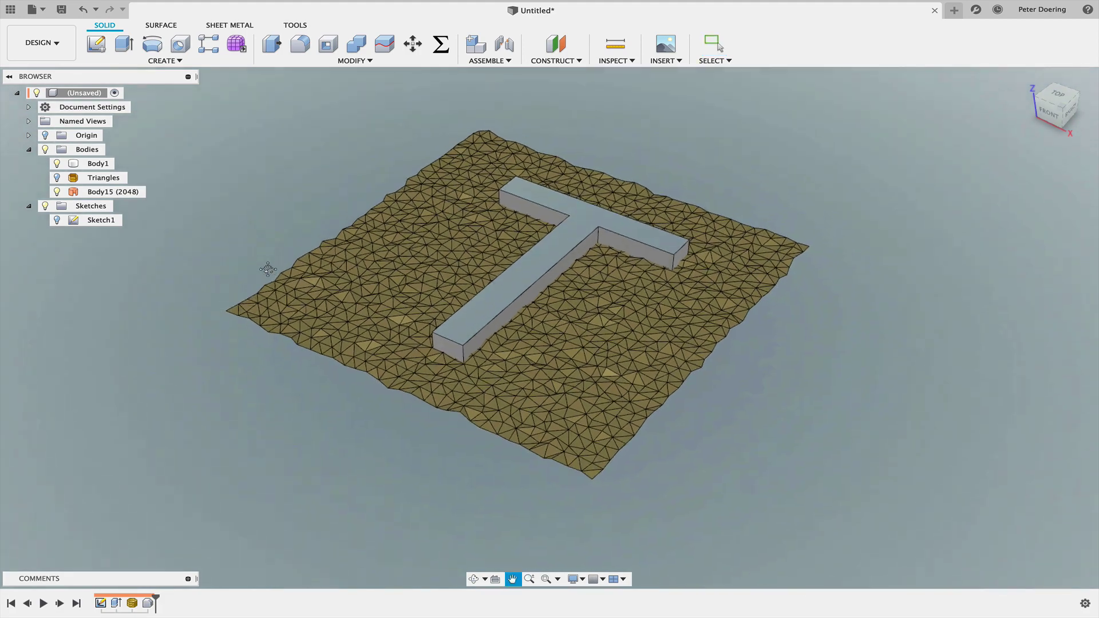
scroll(258, 235, "down", 2)
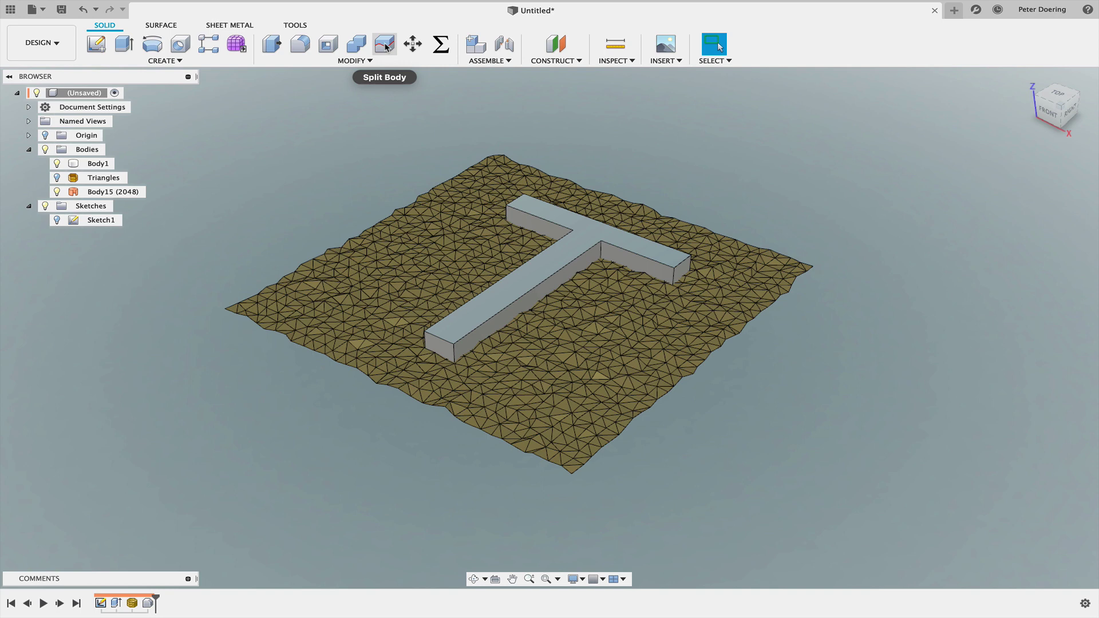
- Split the T-shaped body with the converted triangulated surface as the splitting tool, with Extend Splitting Tool(s) turned off
left_click(385, 46)
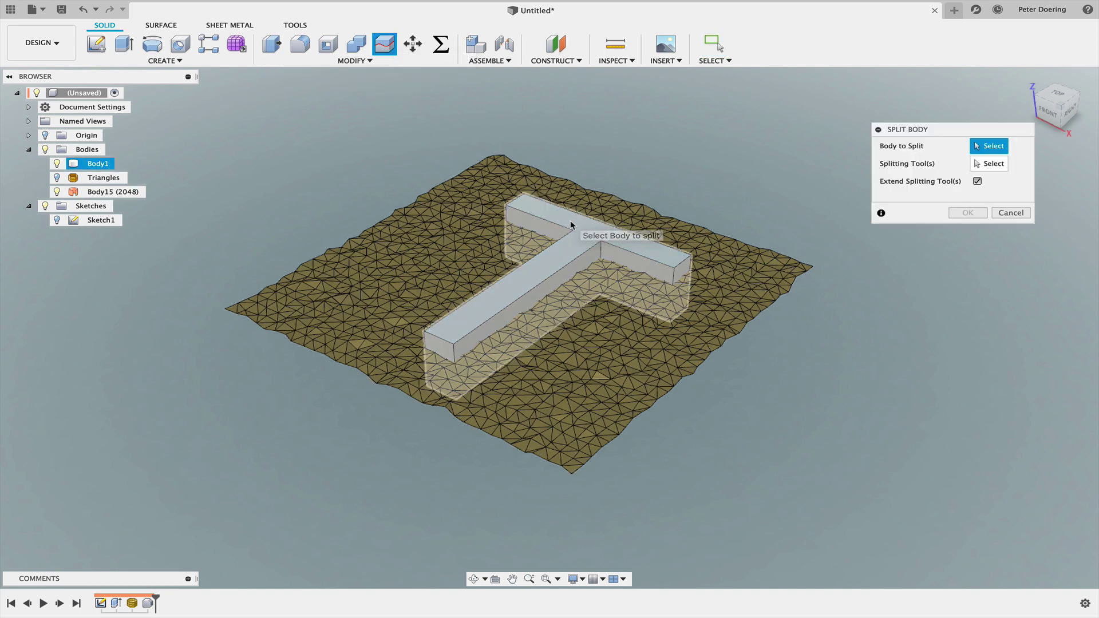
left_click(571, 224)
left_click(988, 164)
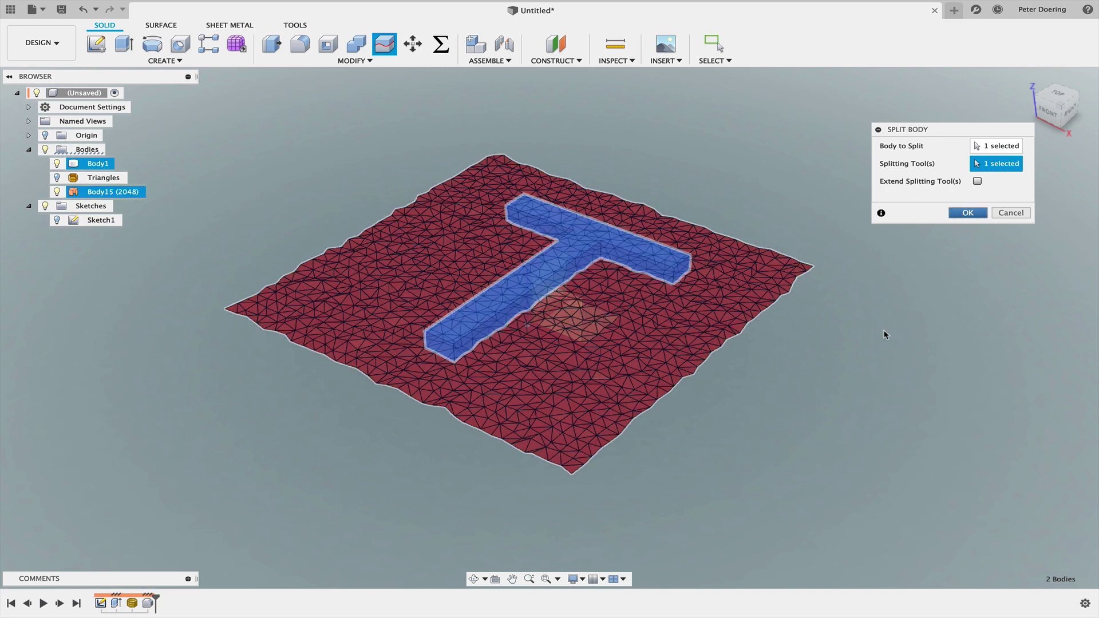
key("Return")
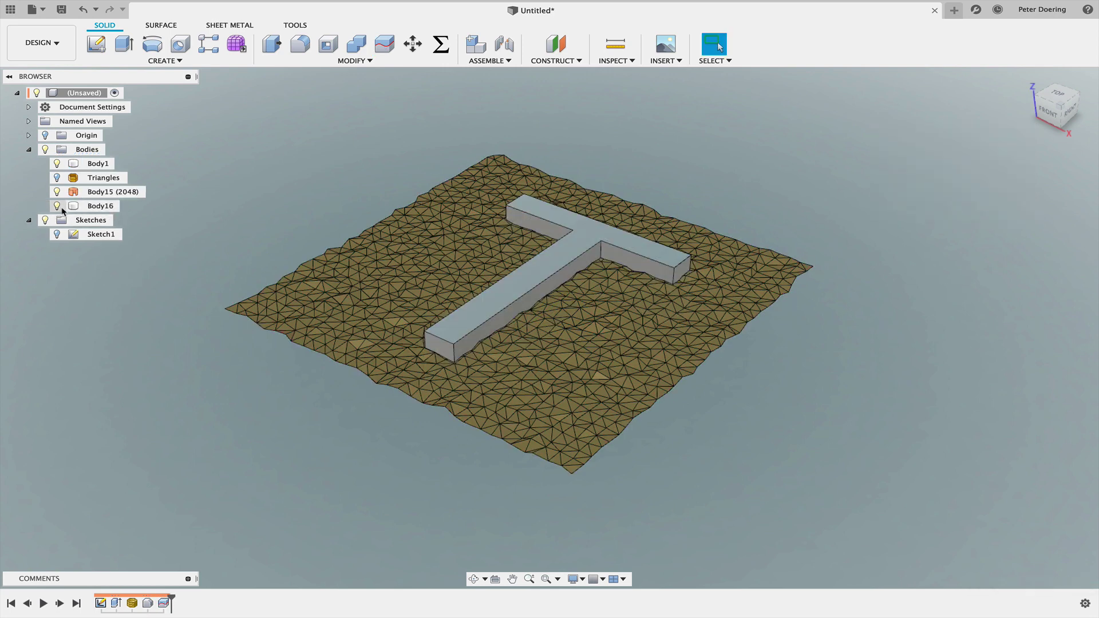
- Hide the triangulated splitting surface and the upper piece of the split T-shaped body, Body1
left_click(55, 192)
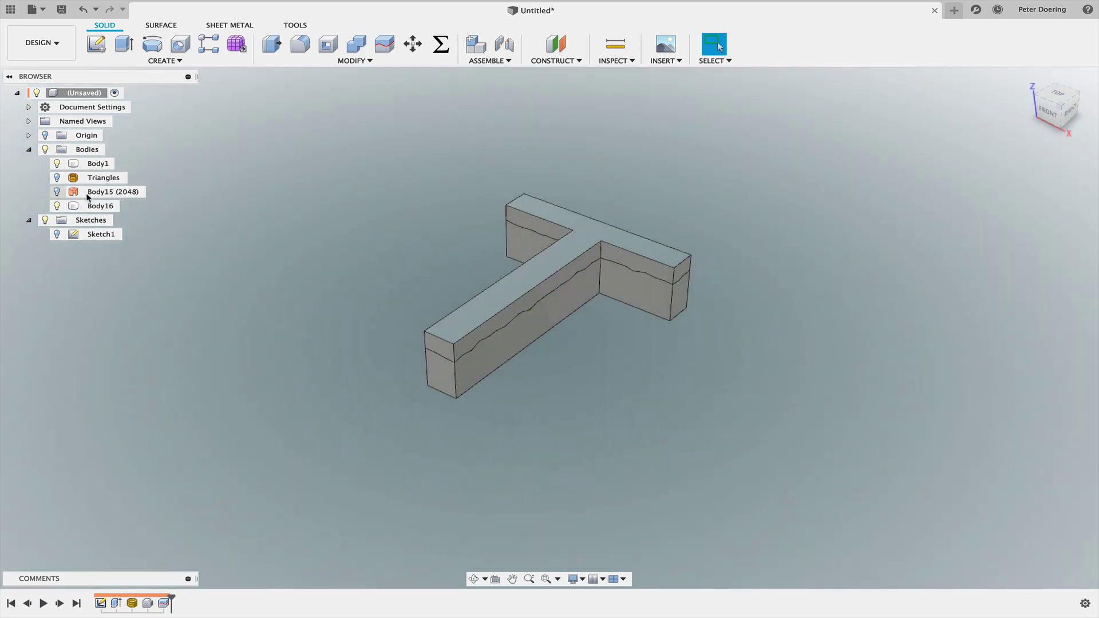
left_click(67, 165)
left_click(57, 164)
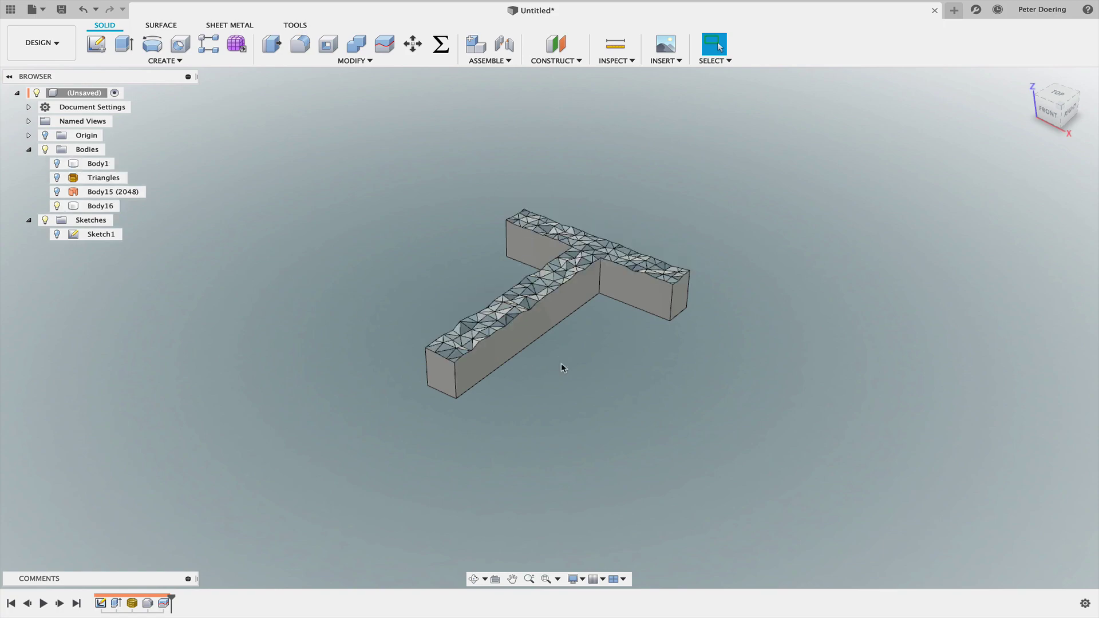
- Examine the T-shaped body's faceted top surface up close, including the small facets along its edges, and its overall shape
middle_click_drag(562, 362, 555, 385, "shift")
scroll(574, 382, "up", 5)
scroll(346, 289, "up", 6)
scroll(352, 349, "down", 3)
scroll(337, 343, "up", 4)
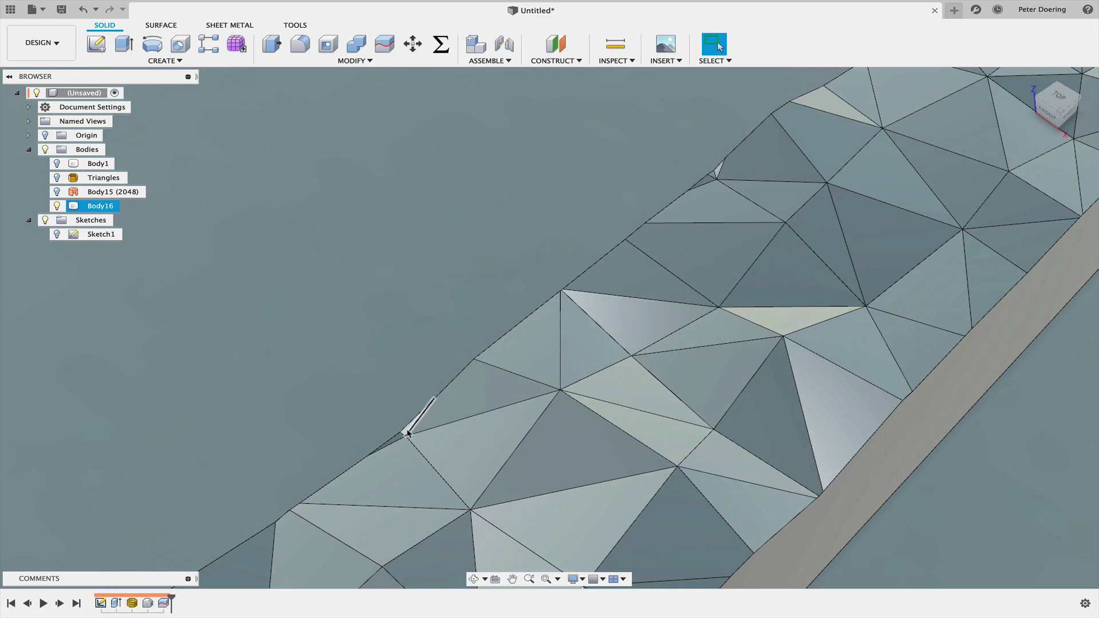
scroll(402, 434, "up", 2)
scroll(402, 433, "down", 3)
left_click(490, 289)
middle_click_drag(492, 287, 374, 397)
scroll(584, 295, "down", 3)
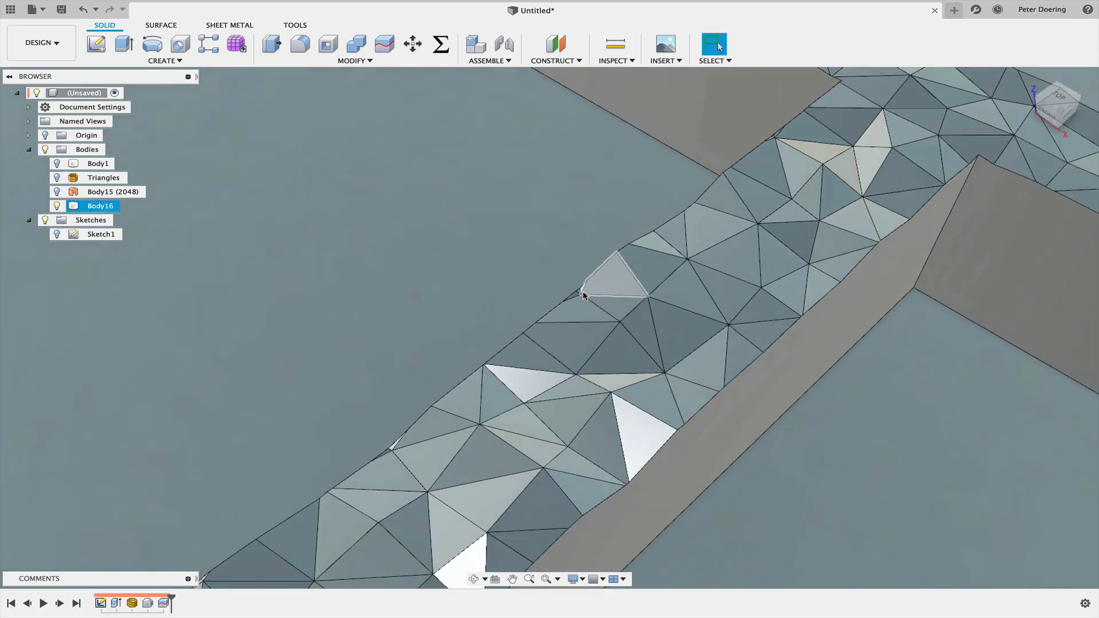
scroll(584, 295, "up", 10)
scroll(558, 285, "down", 15)
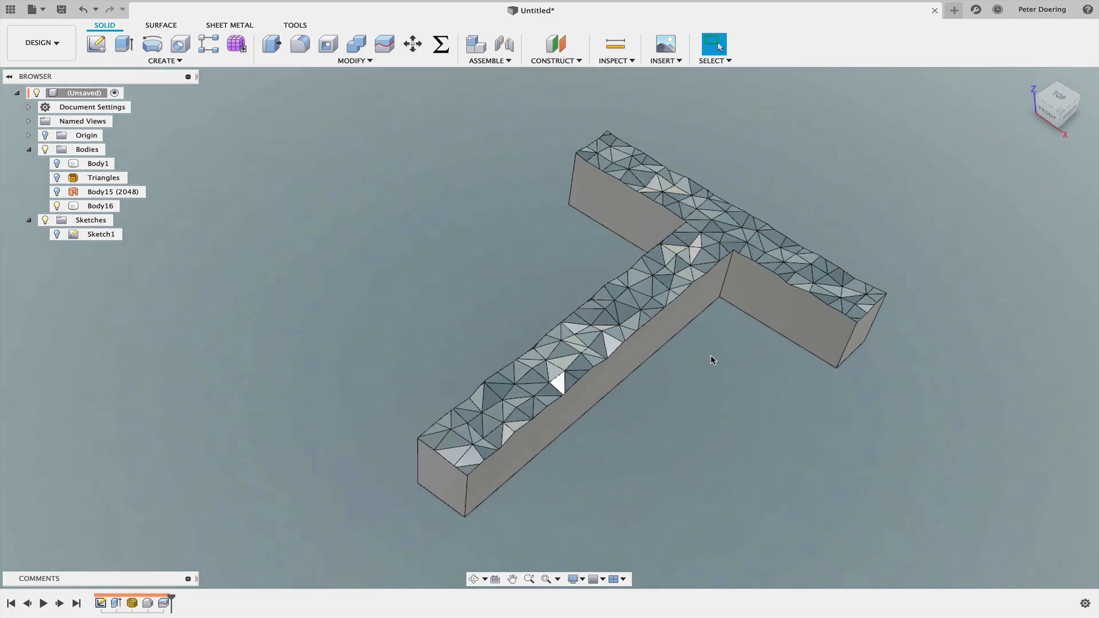
middle_click_drag(711, 361, 626, 351, "shift")
key("Escape")
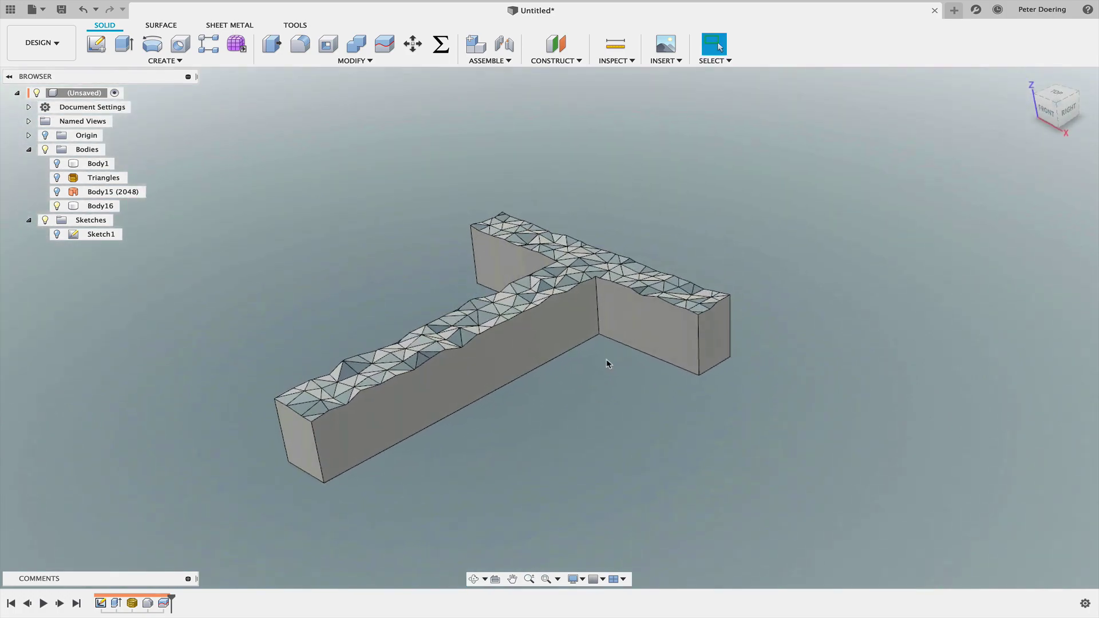
scroll(595, 375, "up", 5)
scroll(671, 346, "down", 2)
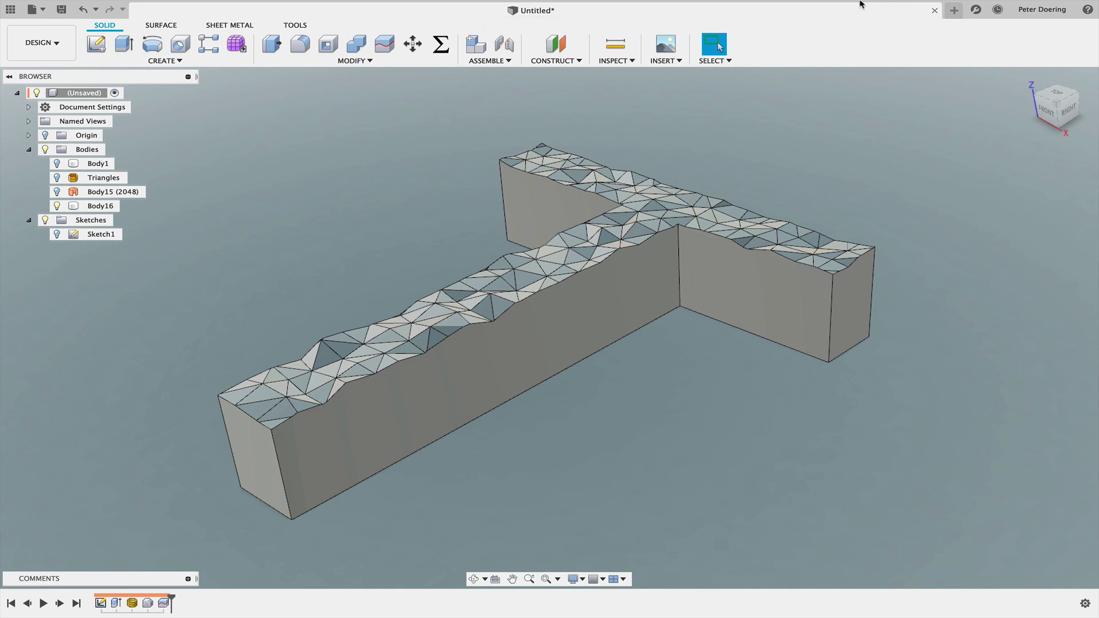
mouse_move(847, 2)
left_click(795, 7)
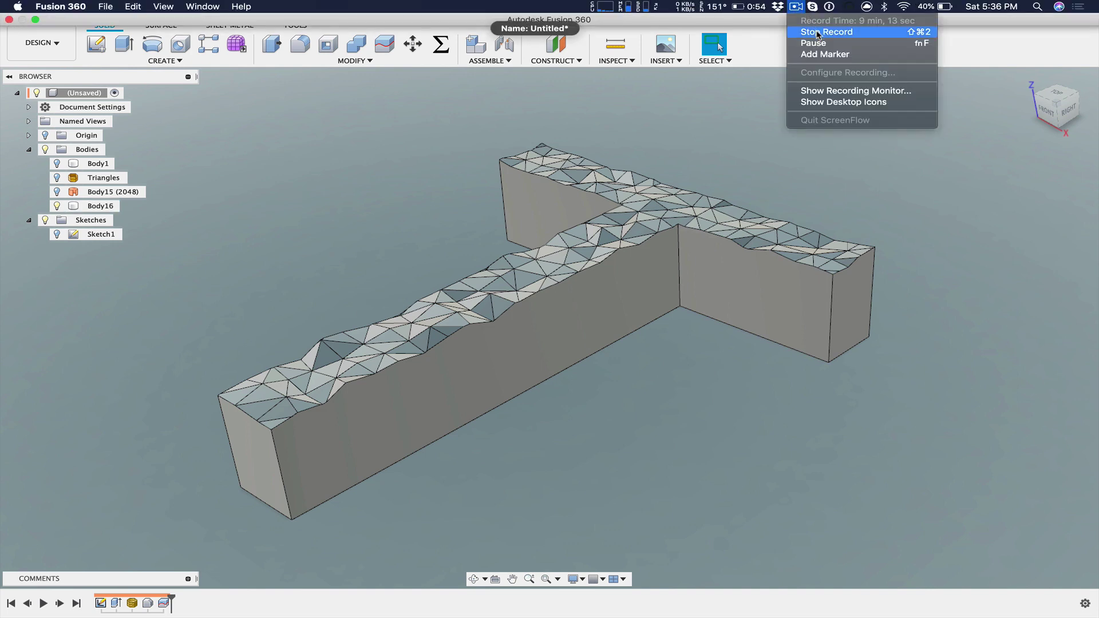